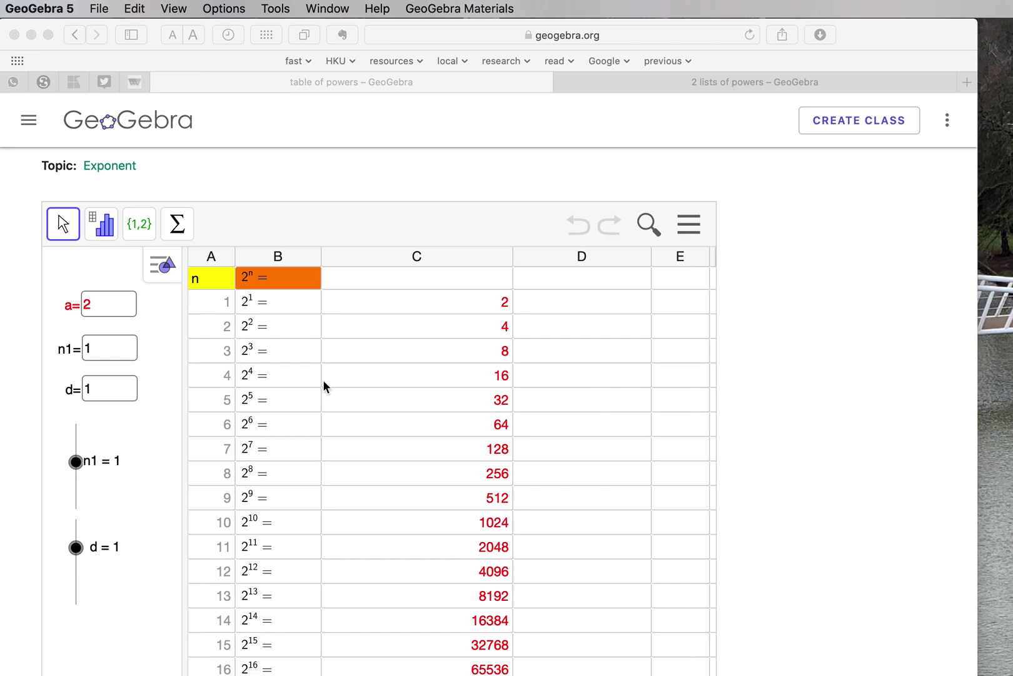
Set the base a to 3 in the online table of powers and look through the resulting table.
click(726, 331)
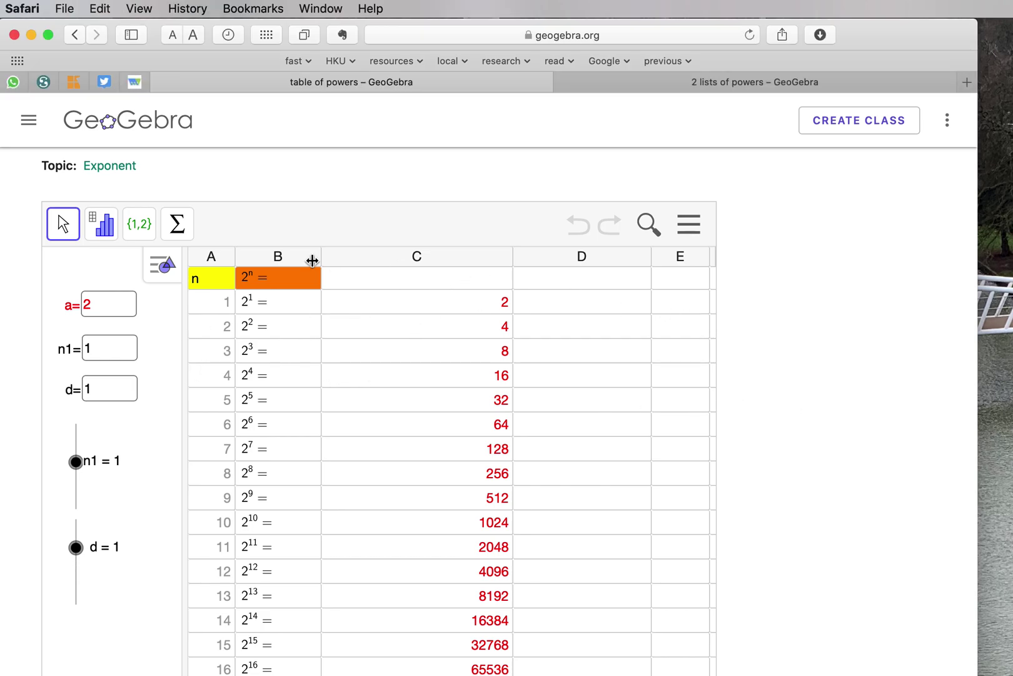
click(113, 306)
key(BackSpace)
text(3)
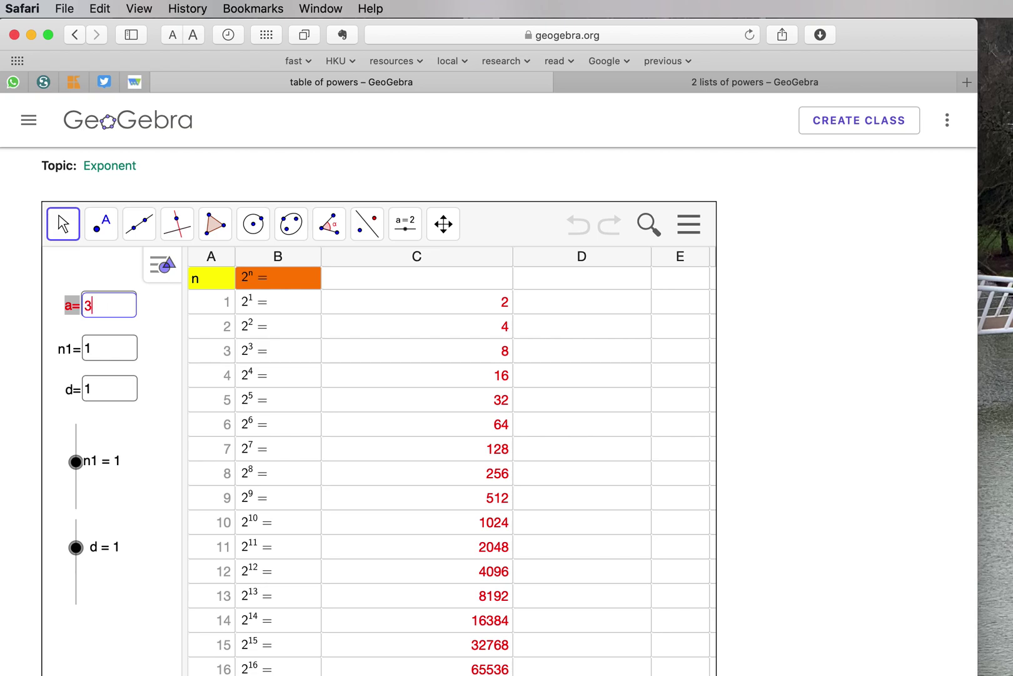
key(Return)
scroll(192, 354, up, 5)
scroll(192, 354, up, 5)
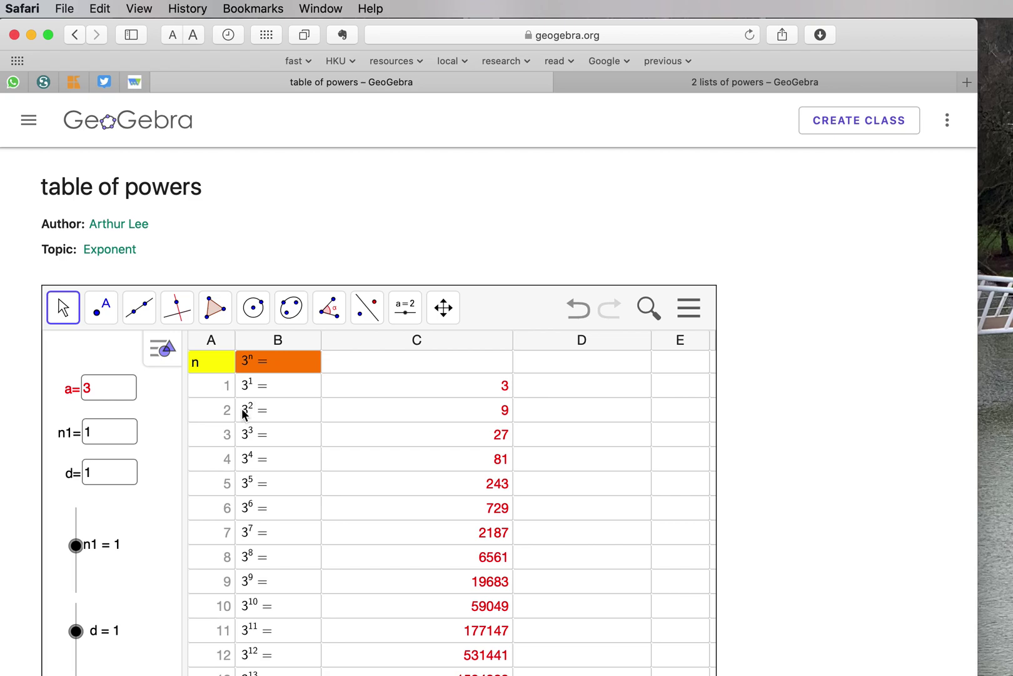
scroll(247, 416, down, 1)
scroll(328, 441, up, 1)
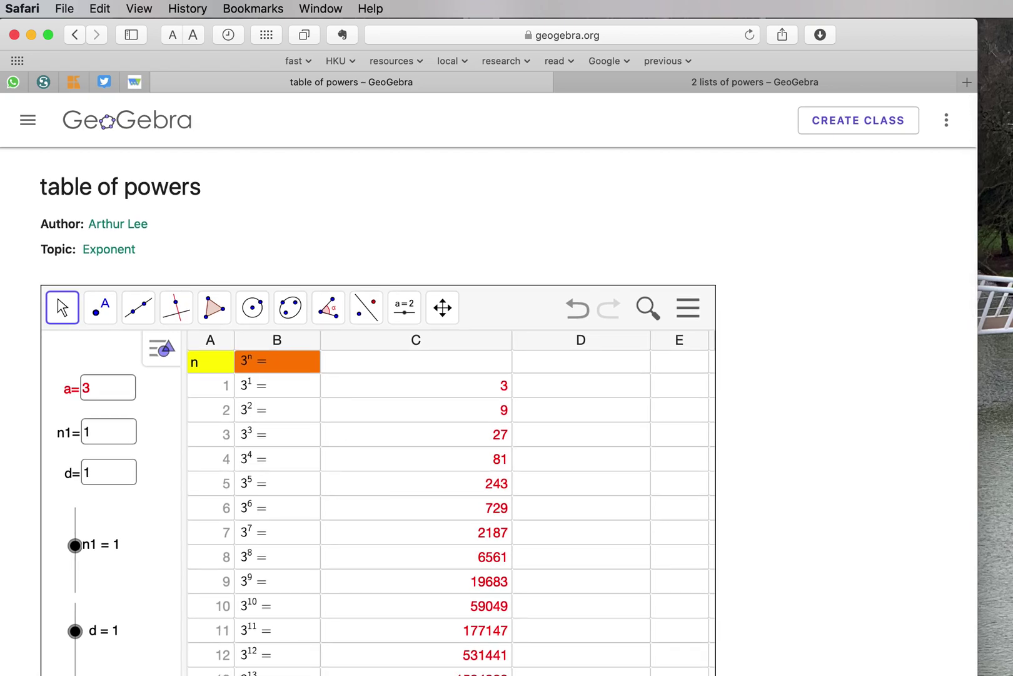
scroll(376, 438, down, 10)
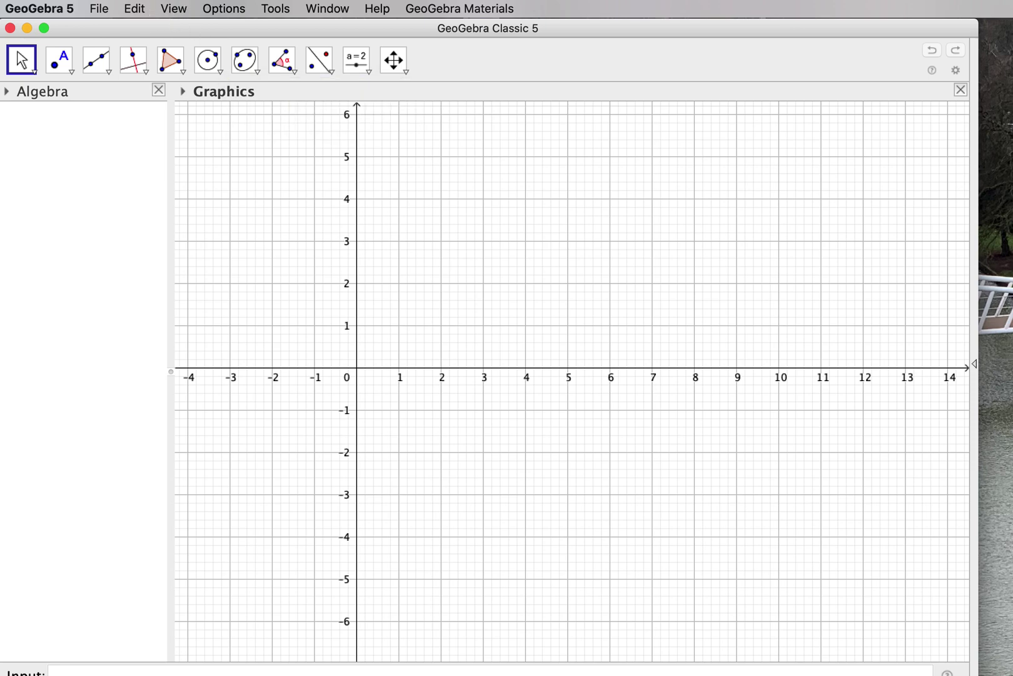
Switch to GeoGebra Classic 5, enlarge its window and show the Spreadsheet view.
drag(978, 673, 1001, 671)
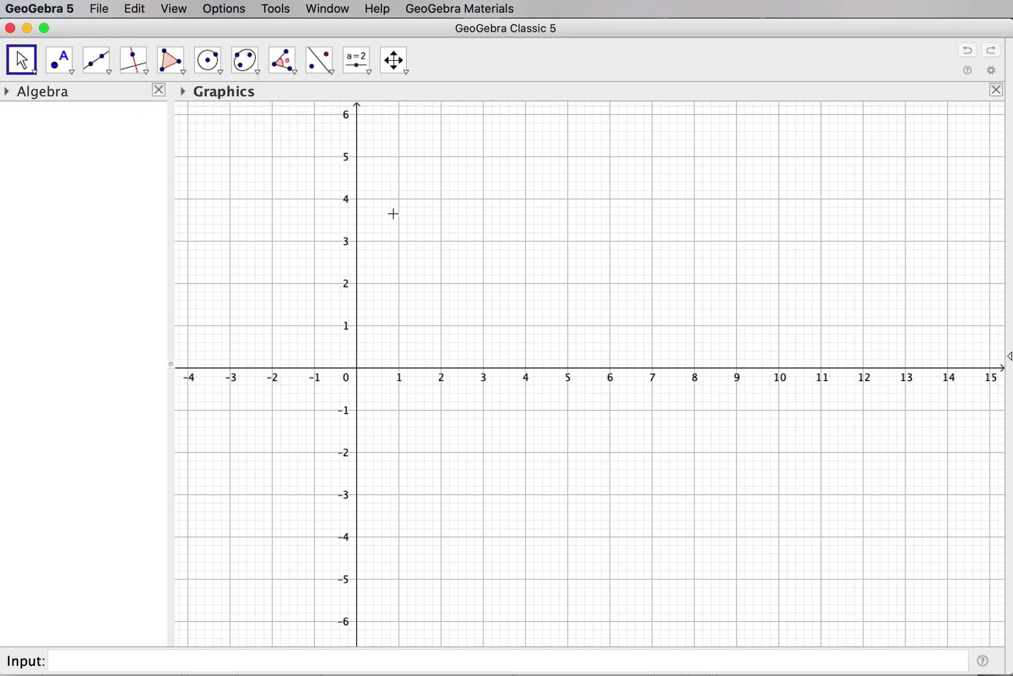
click(1009, 355)
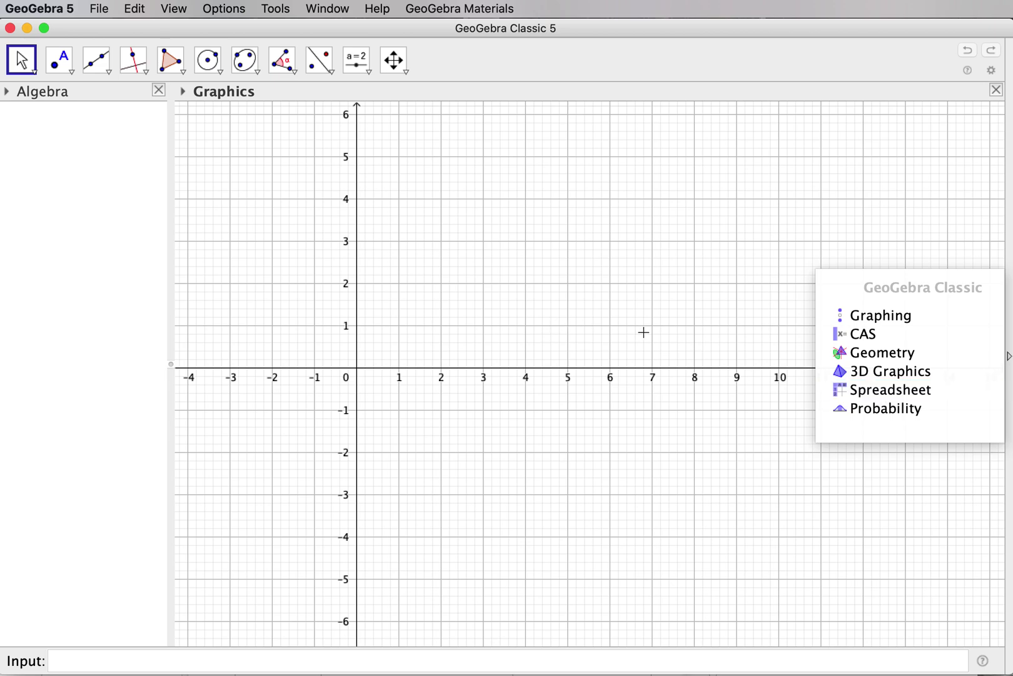
click(175, 15)
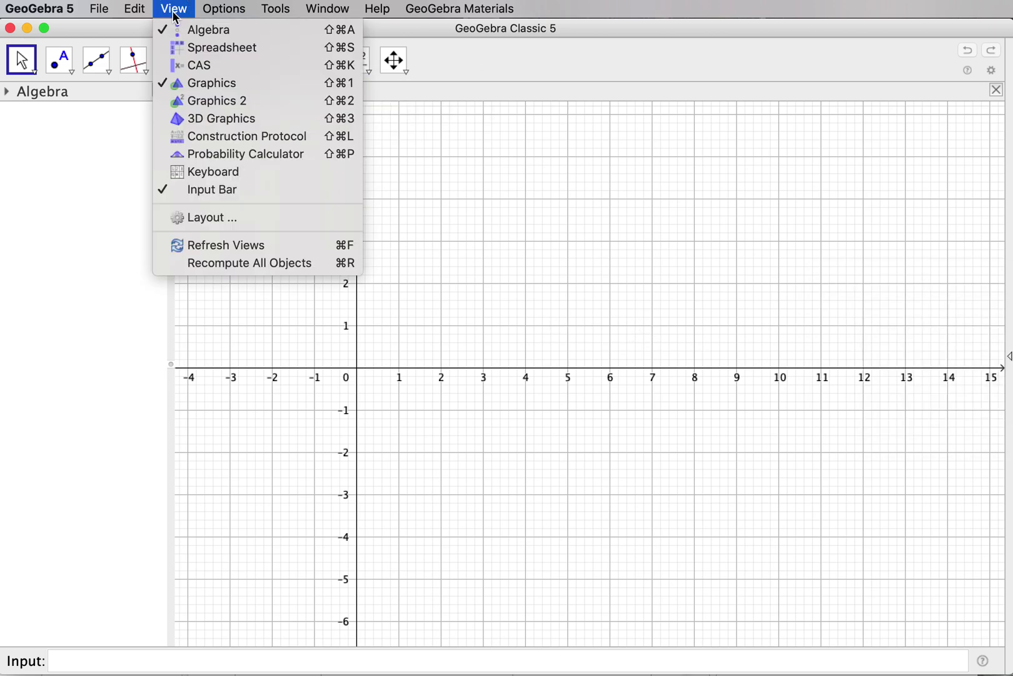
click(558, 192)
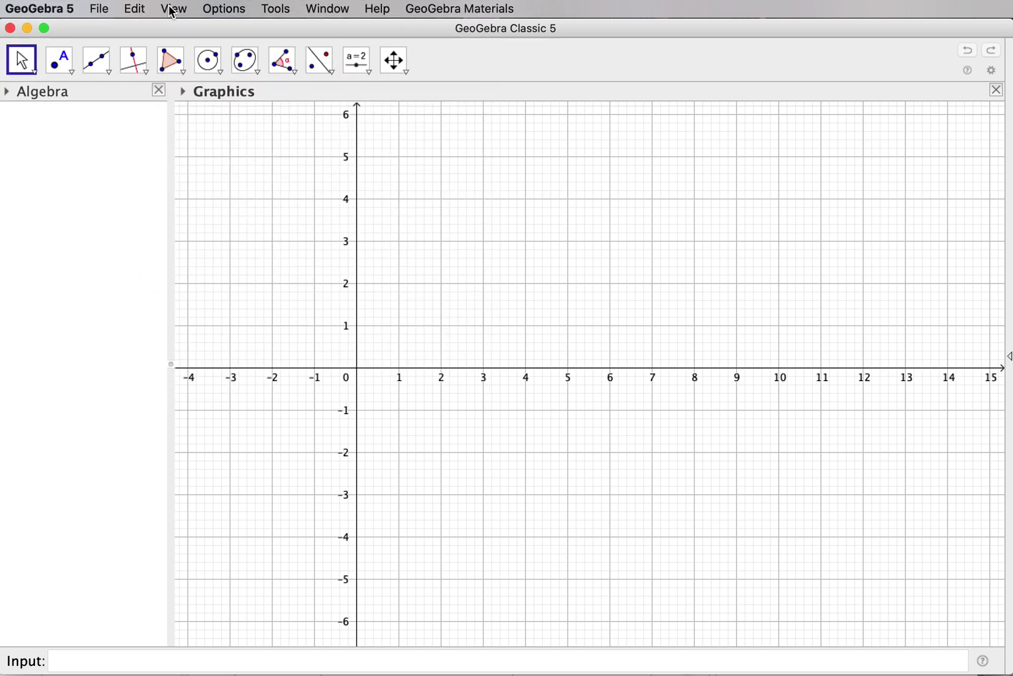
click(211, 13)
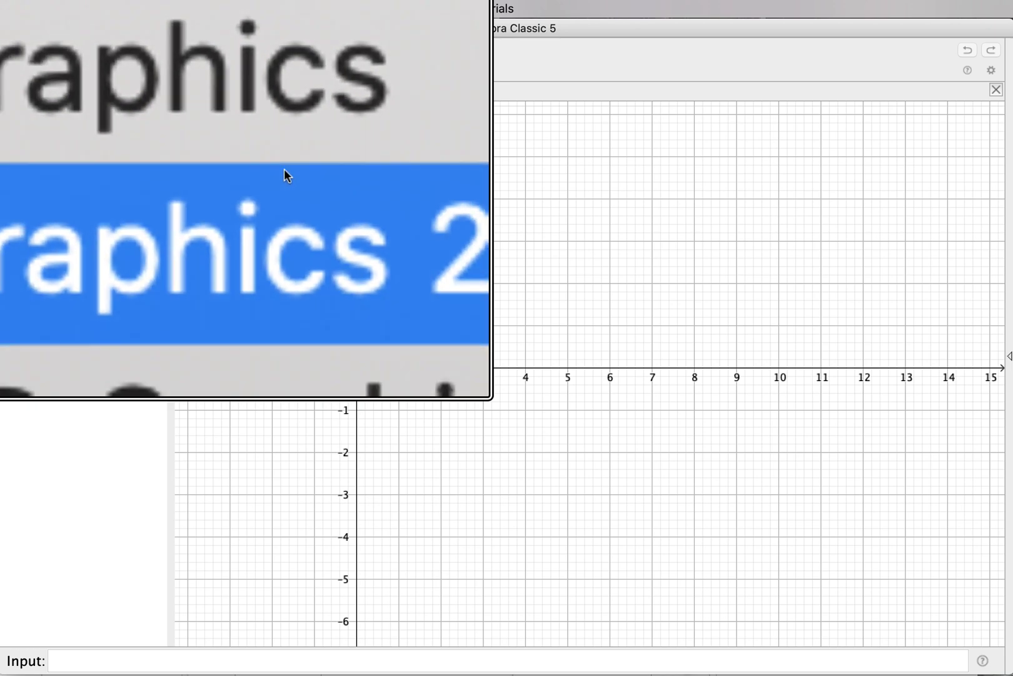
click(229, 53)
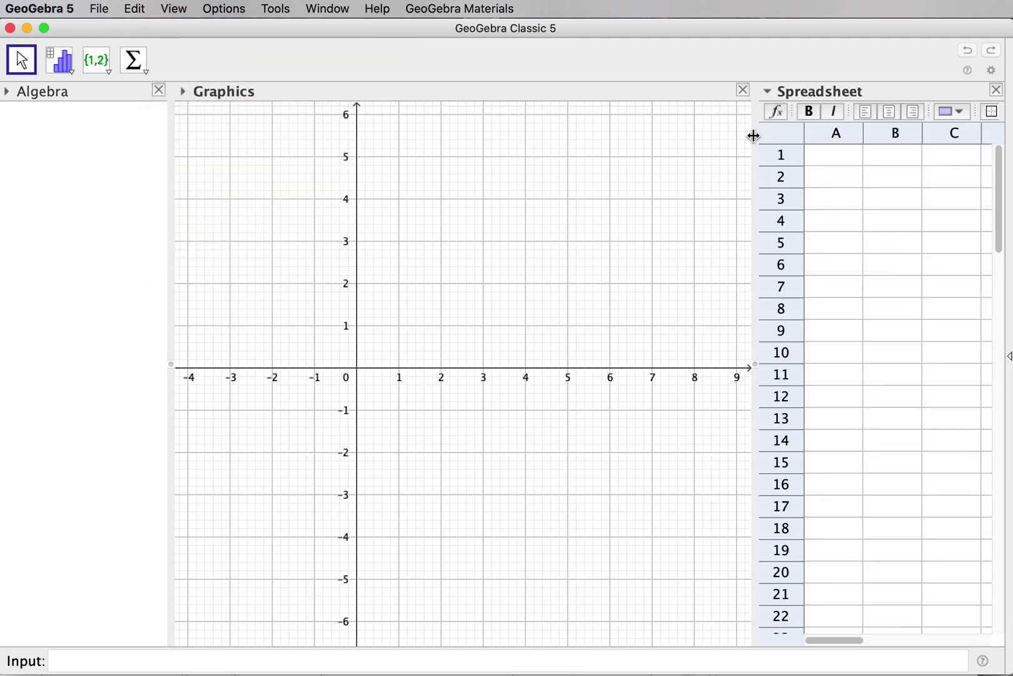
Close the Graphics view and widen the Algebra view beside the spreadsheet.
drag(756, 133, 552, 133)
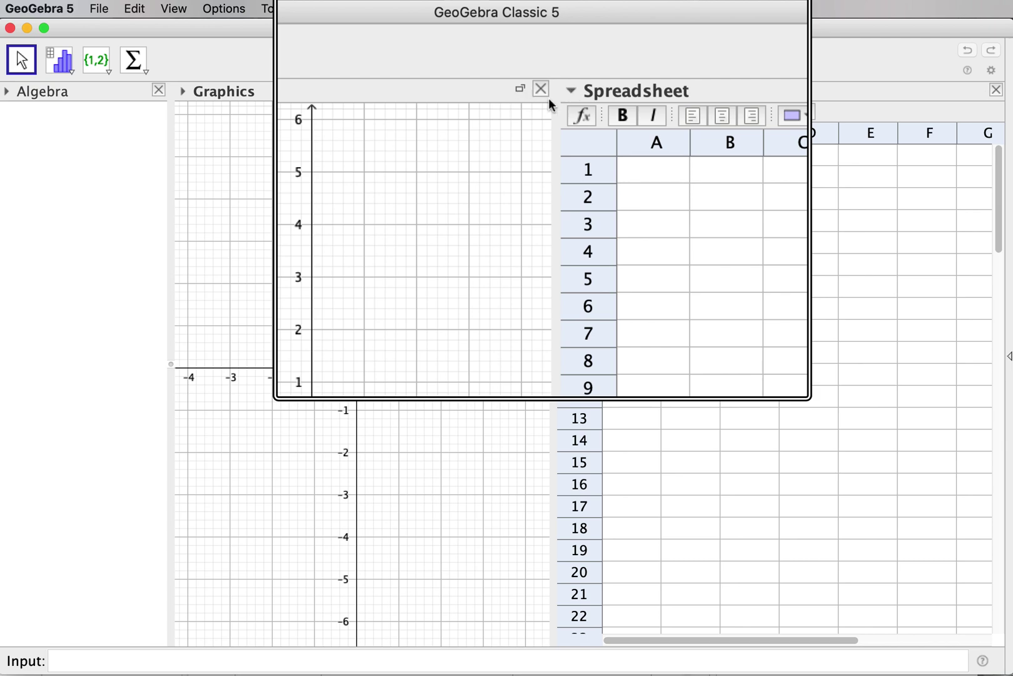
click(542, 92)
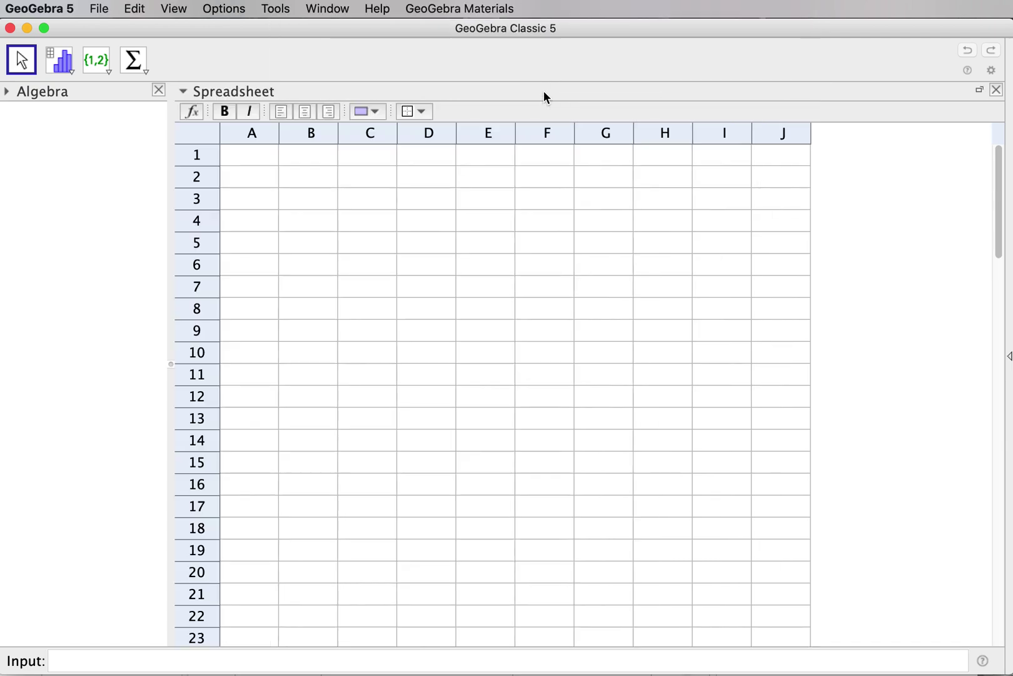
drag(174, 369, 284, 369)
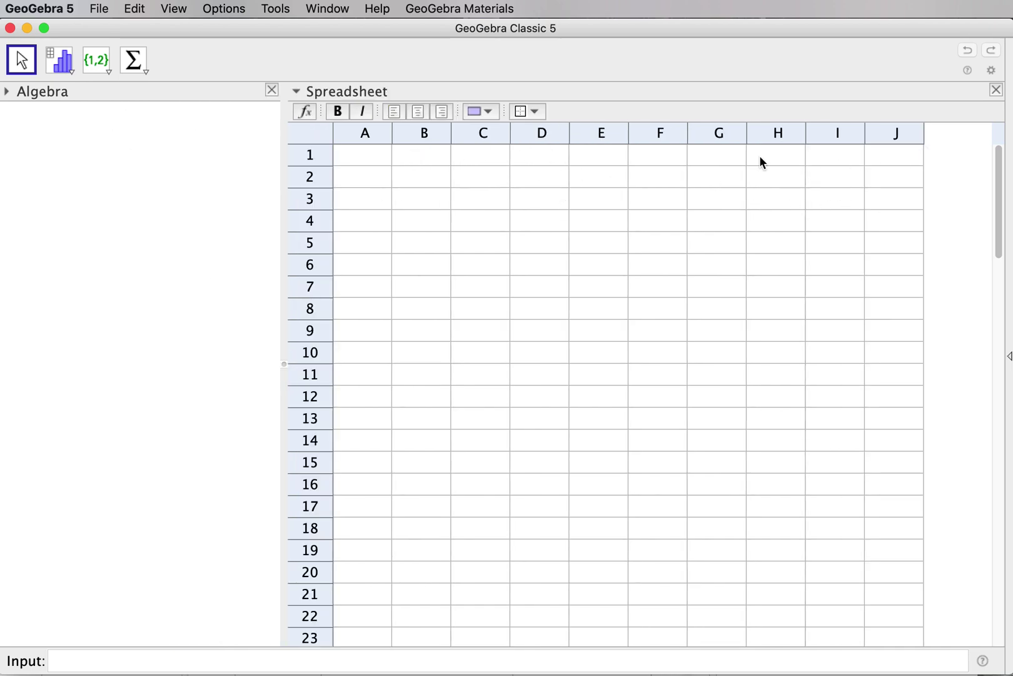
Change the layout settings so that the input bar is placed above the views.
click(992, 70)
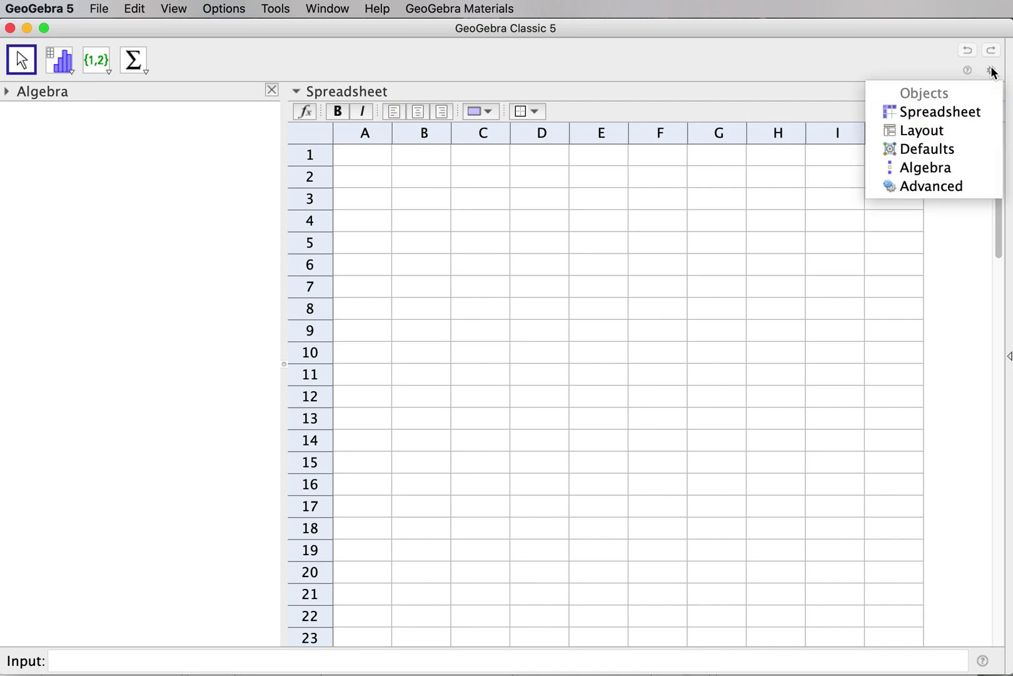
click(939, 137)
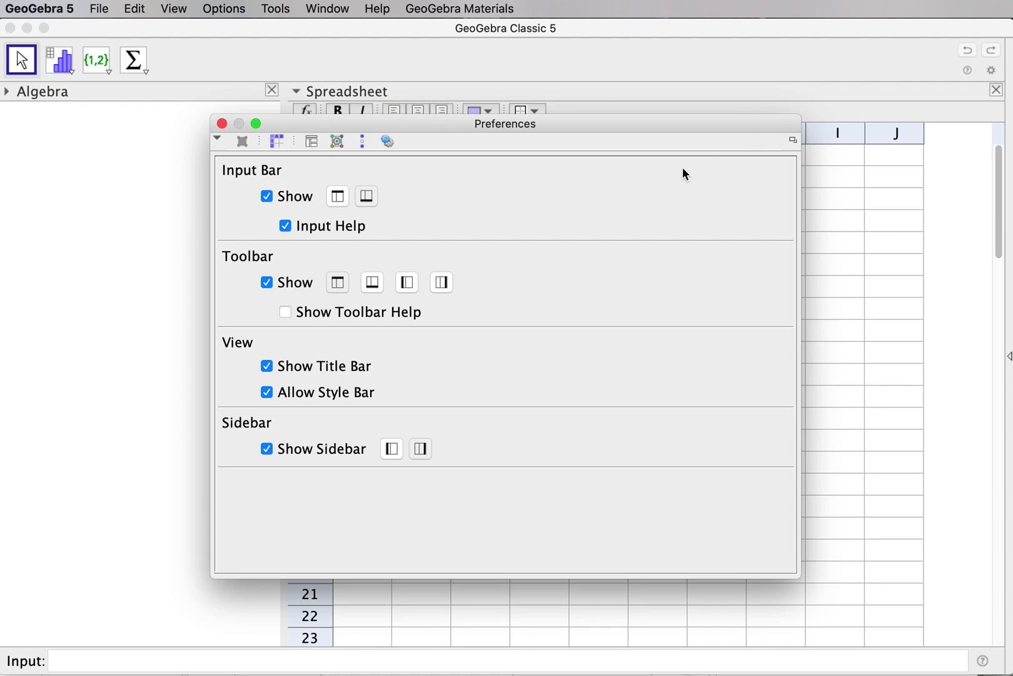
click(338, 199)
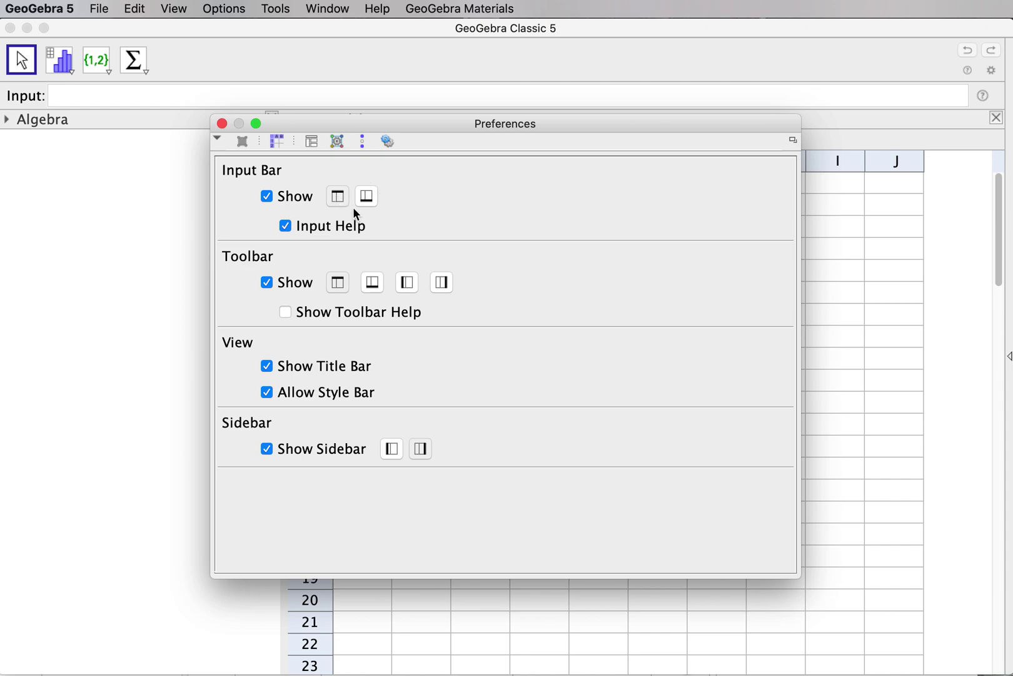
click(223, 126)
click(105, 93)
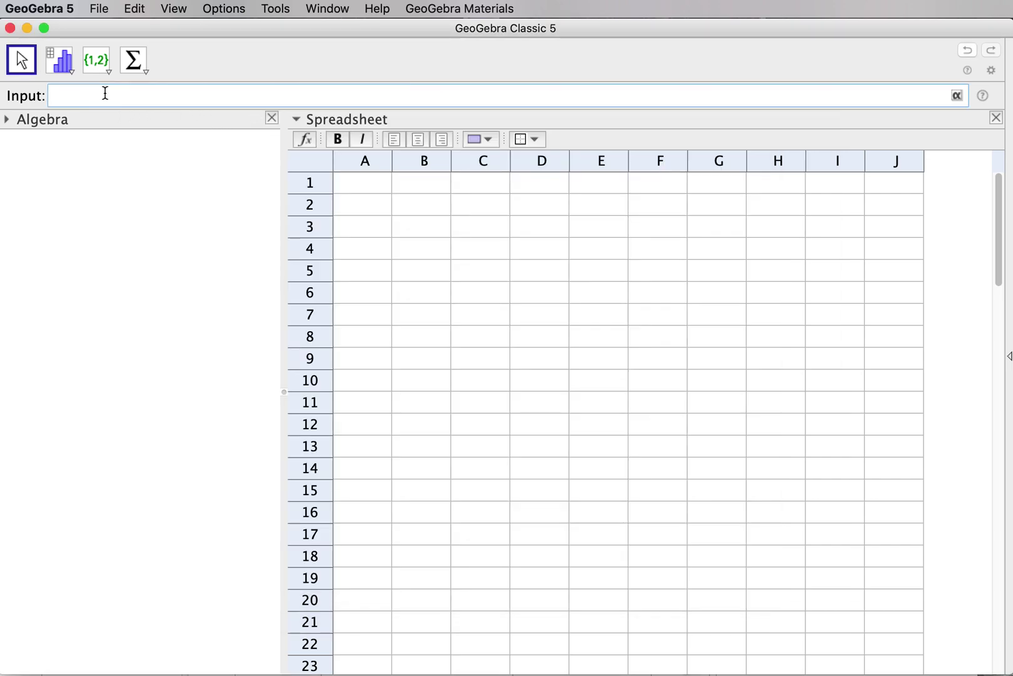
Hide the spreadsheet's style bar and set the font size to 20 pt, narrowing the Algebra view slightly.
click(294, 118)
click(219, 9)
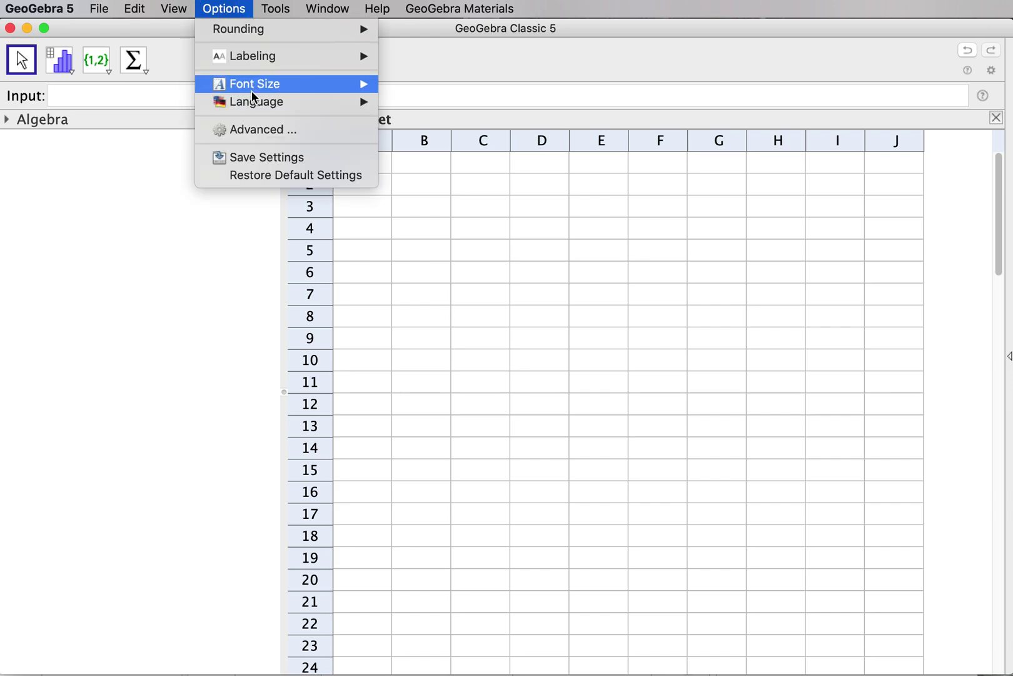
mouse_move(253, 94)
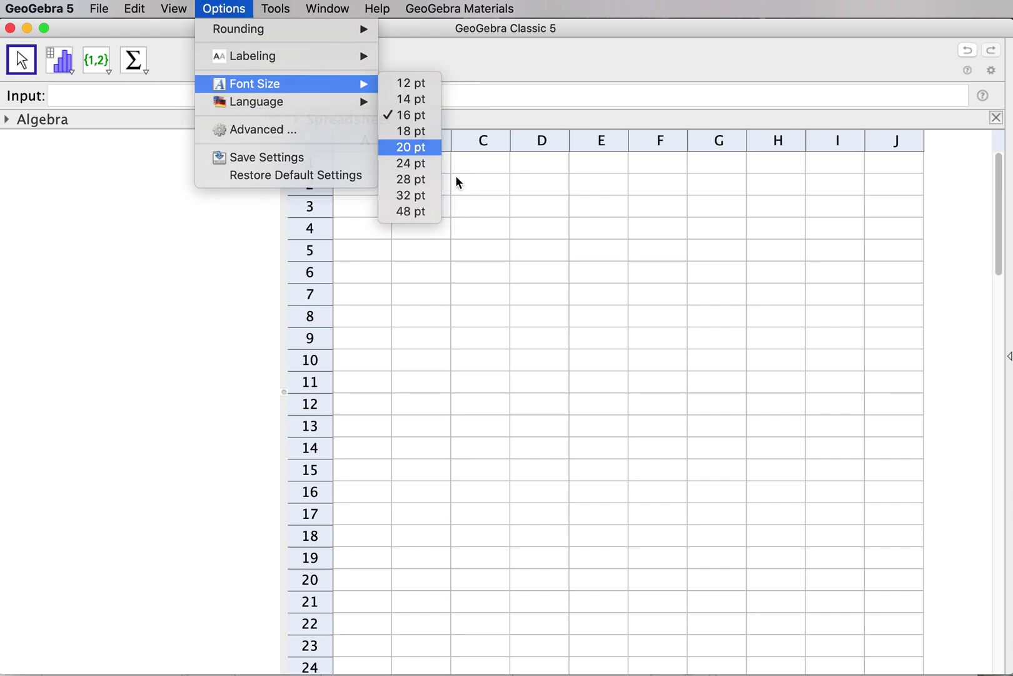
key(Return)
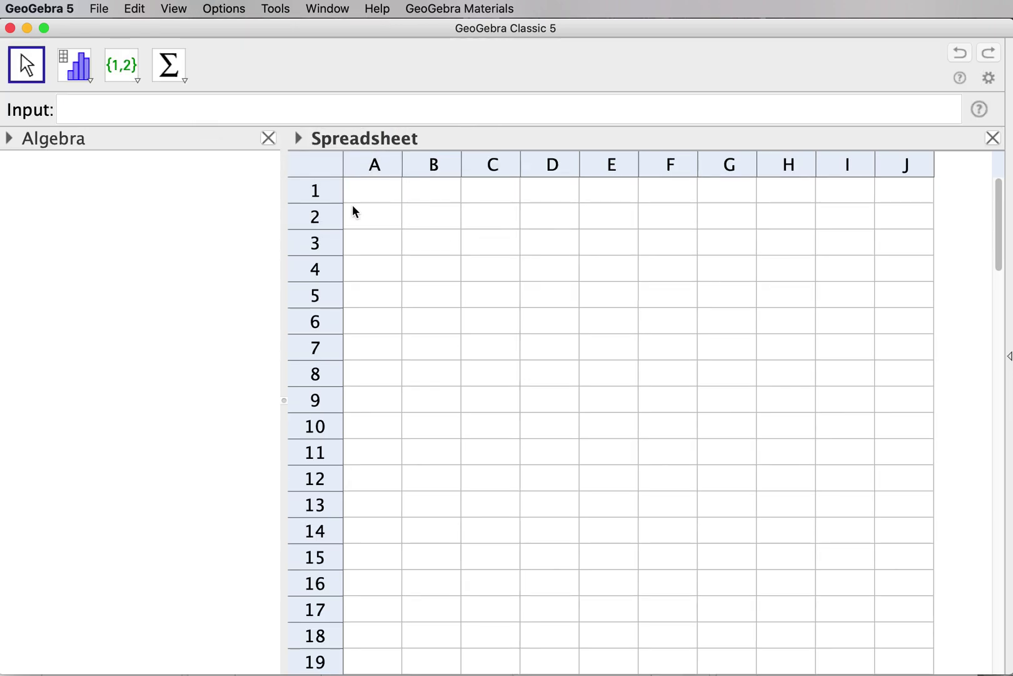
drag(285, 242, 258, 244)
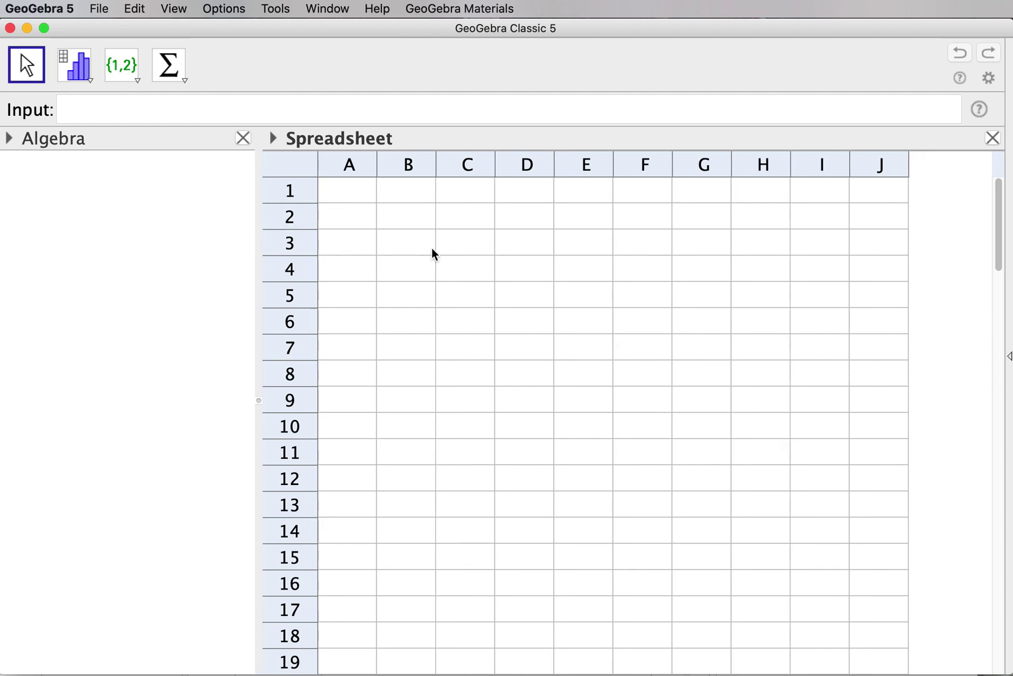
Enter the column heading n in cell A1.
click(357, 194)
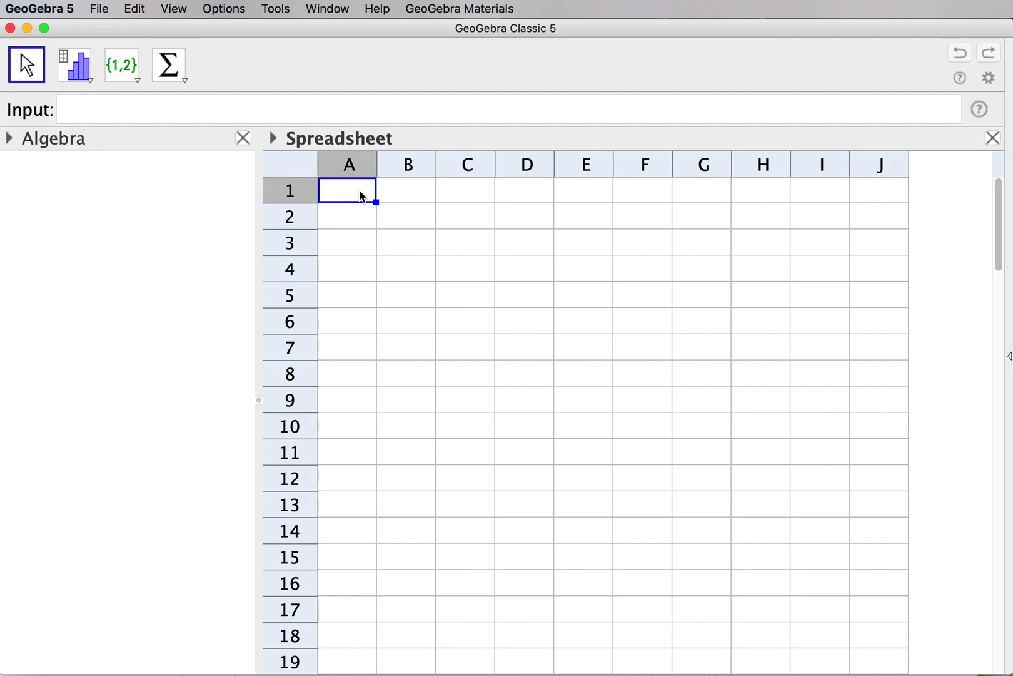
text(n)
click(421, 212)
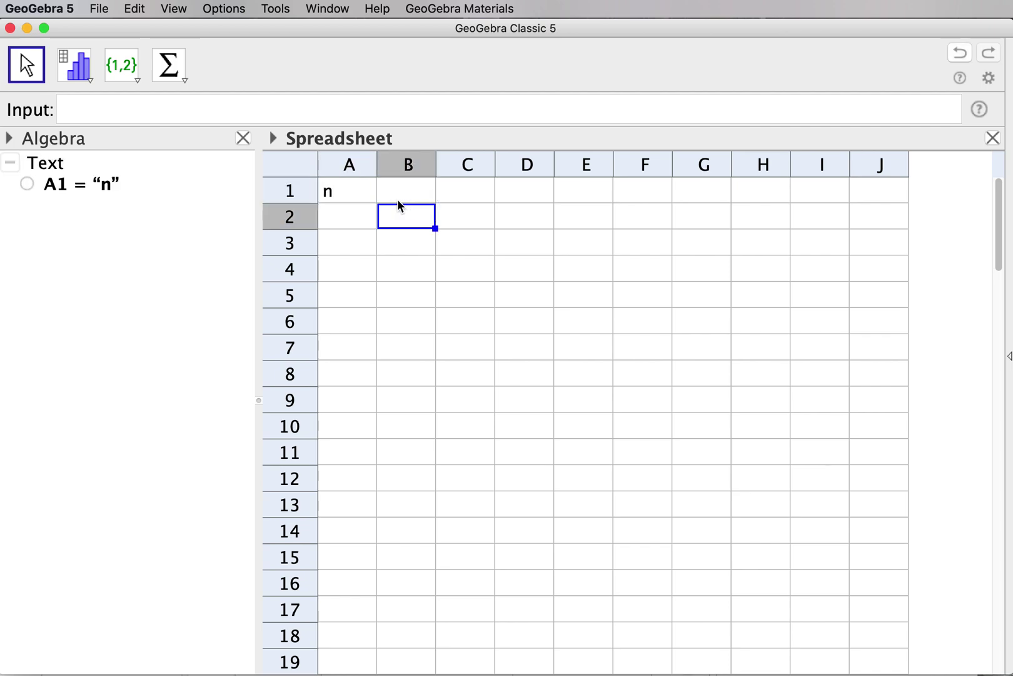
click(374, 201)
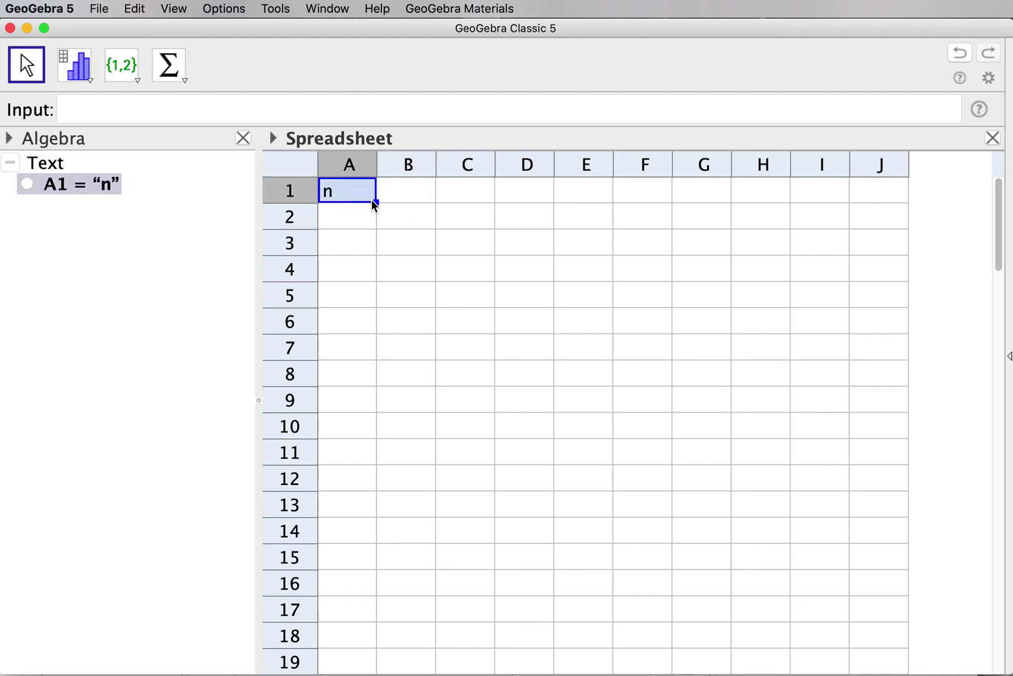
Enter 1 and 2 in cells A2 and A3 and fill the series down to 15 in A16.
click(362, 221)
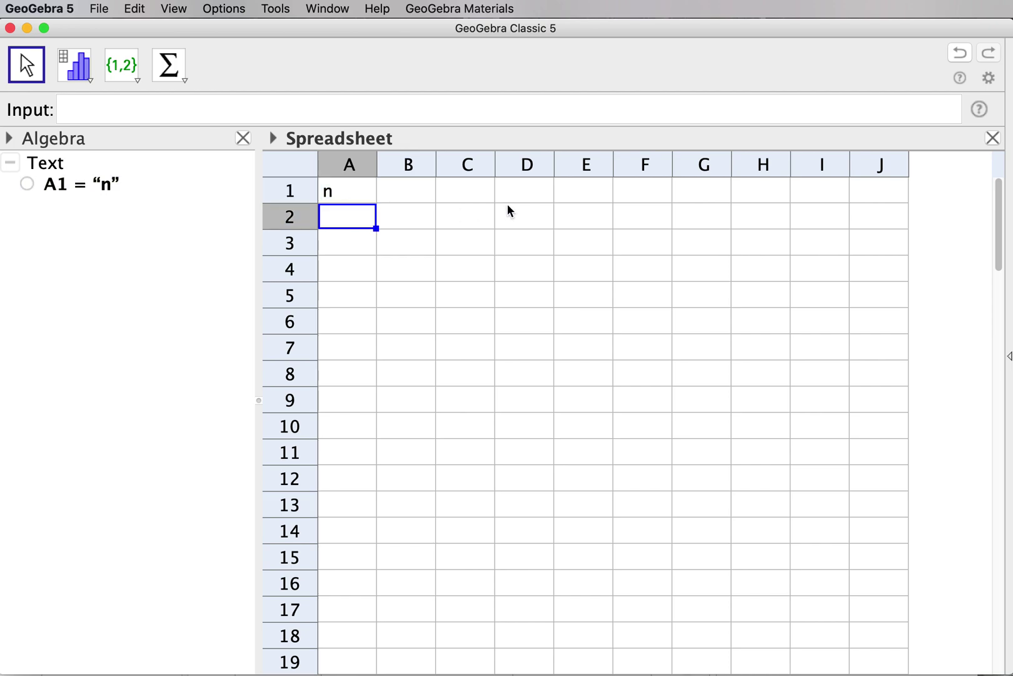
text(1)
key(Return)
text(2)
key(Return)
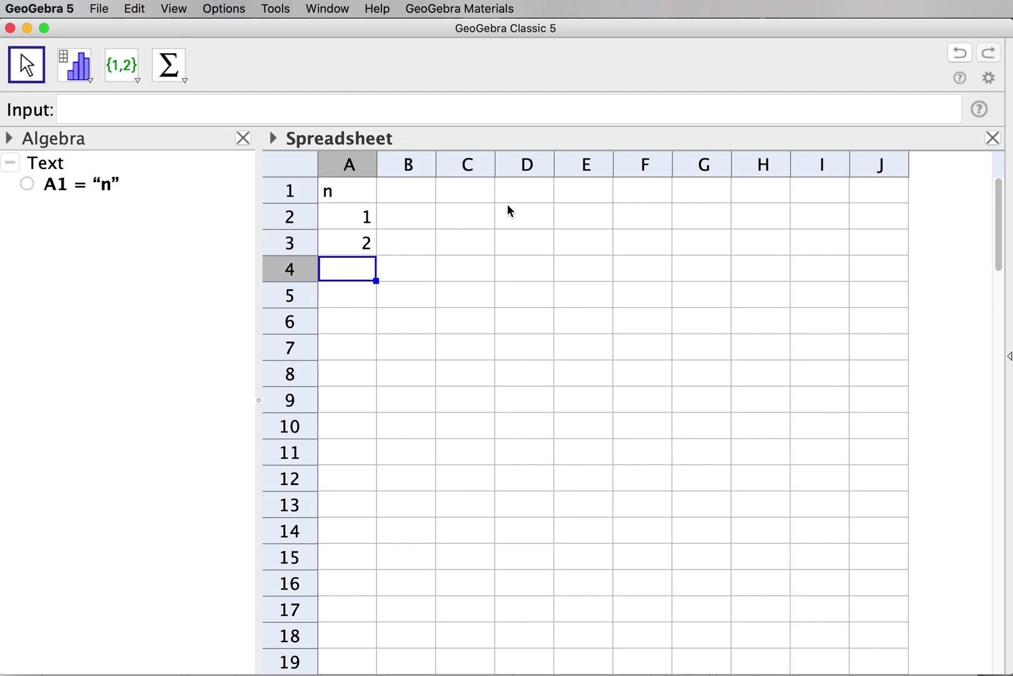
click(513, 241)
drag(353, 222, 376, 591)
click(482, 582)
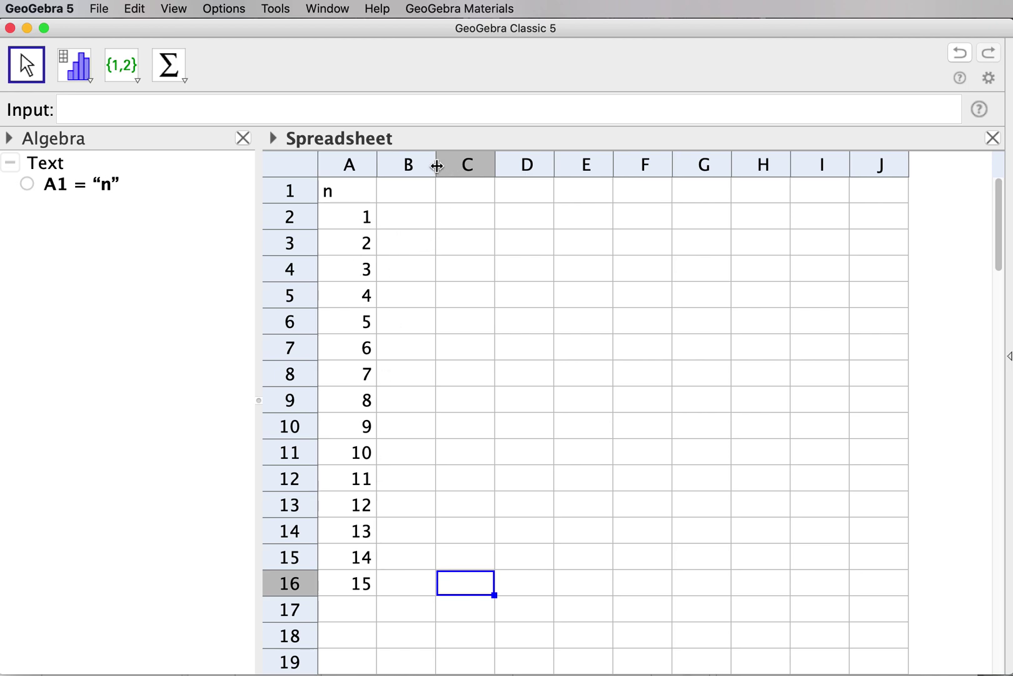
Widen column B and enter the text "2^{n}=" as the heading in cell B1.
drag(434, 163, 489, 166)
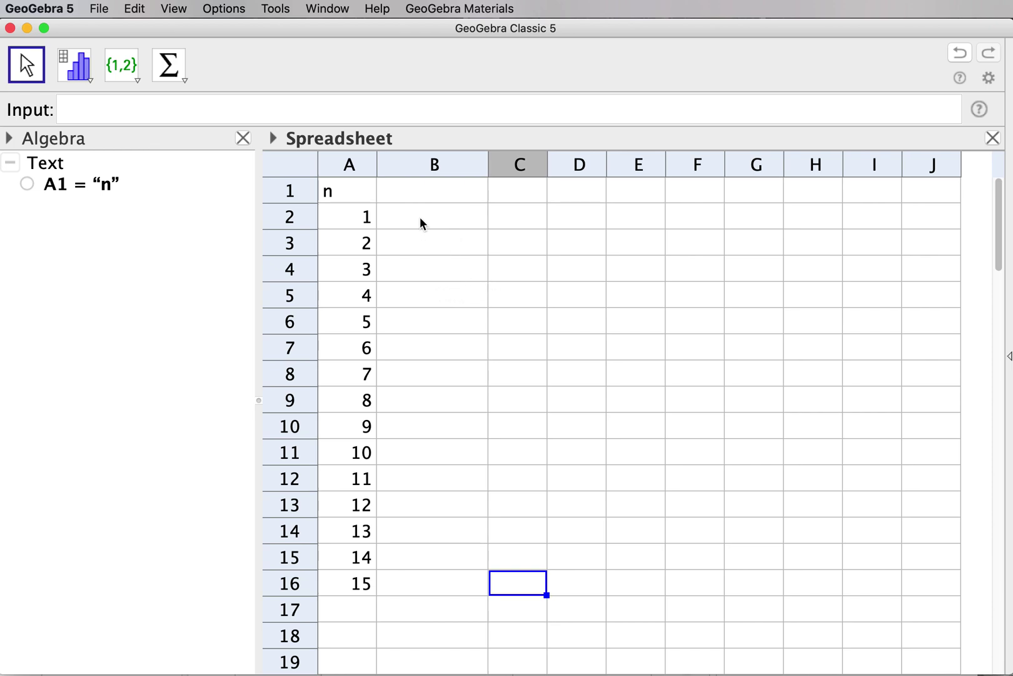
click(426, 201)
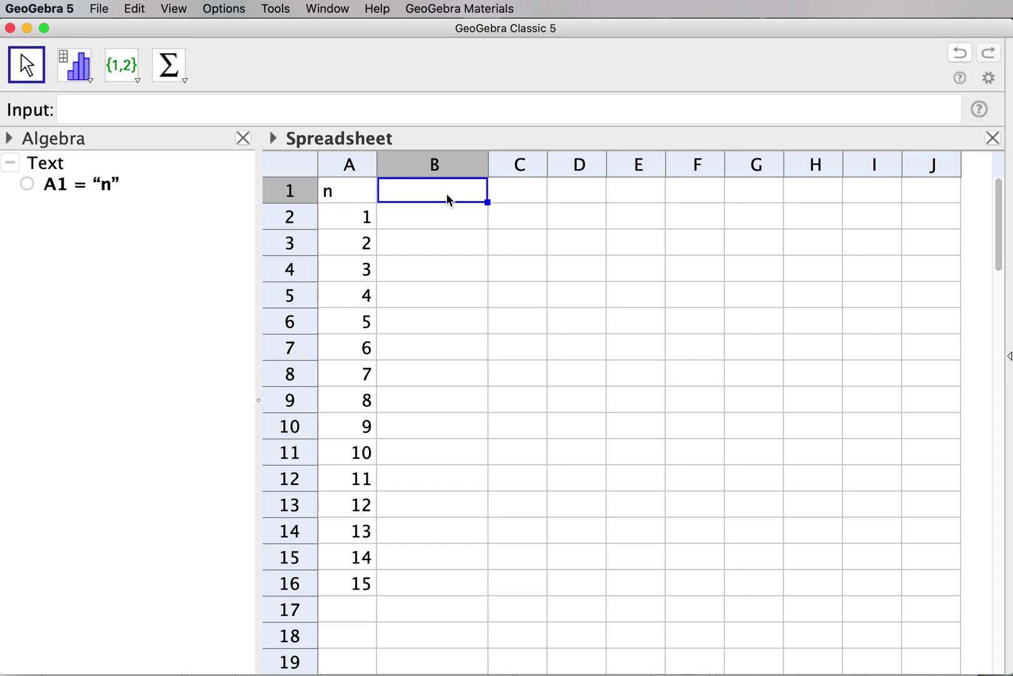
text(")
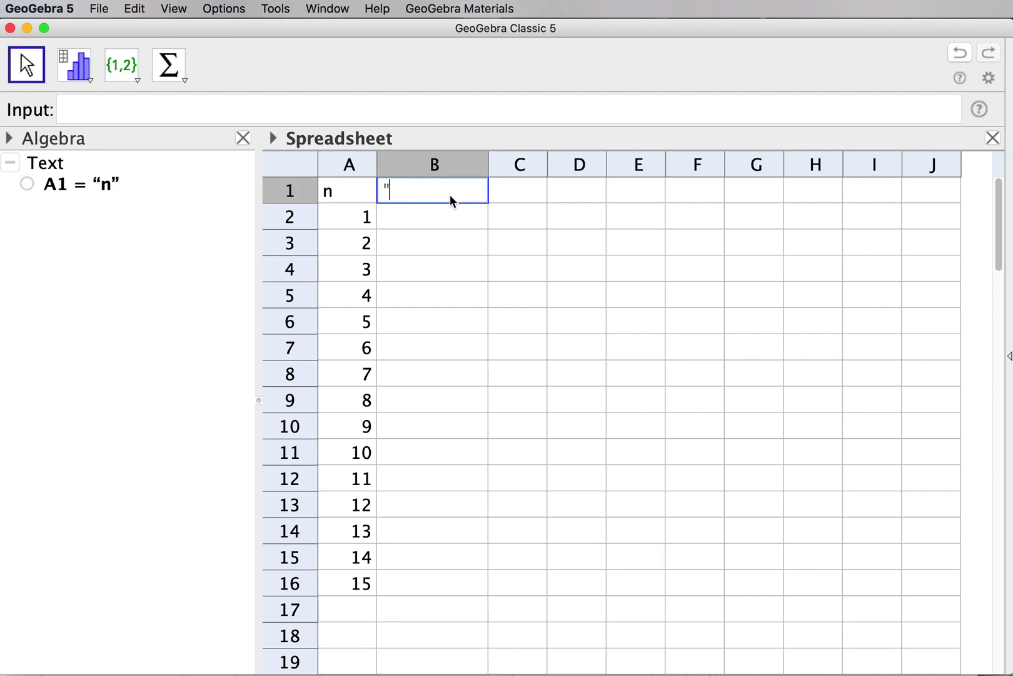
text(2^{n)
key(Right)
text(=)
key(Return)
Open the object properties of heading cell B1, then shrink and reposition the dialog so the heading stays uncovered.
click(437, 192)
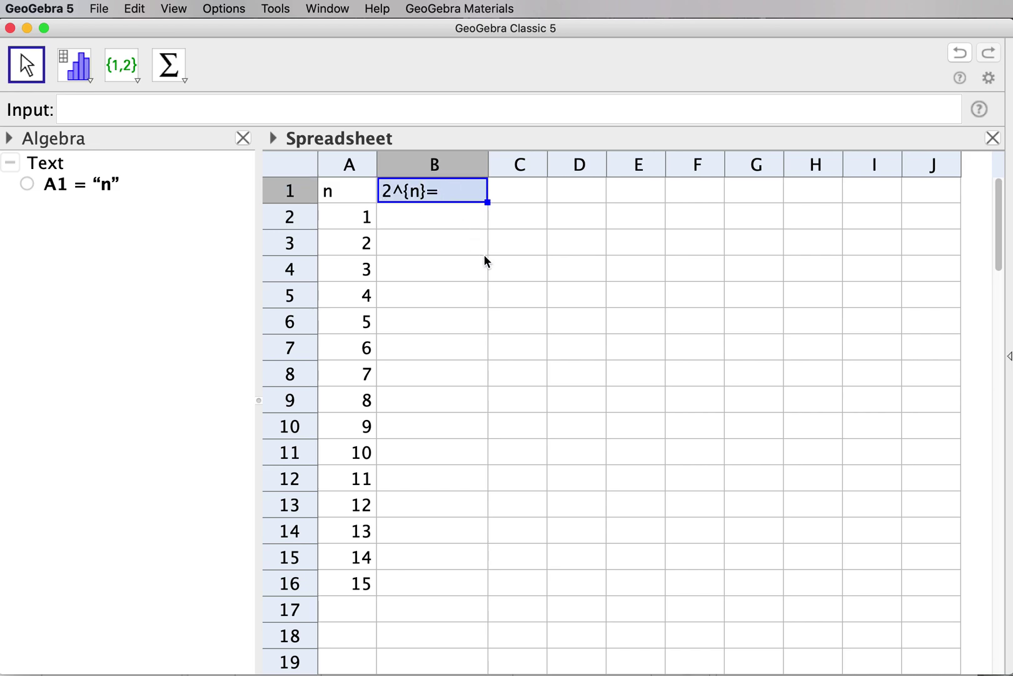
right_click(443, 196)
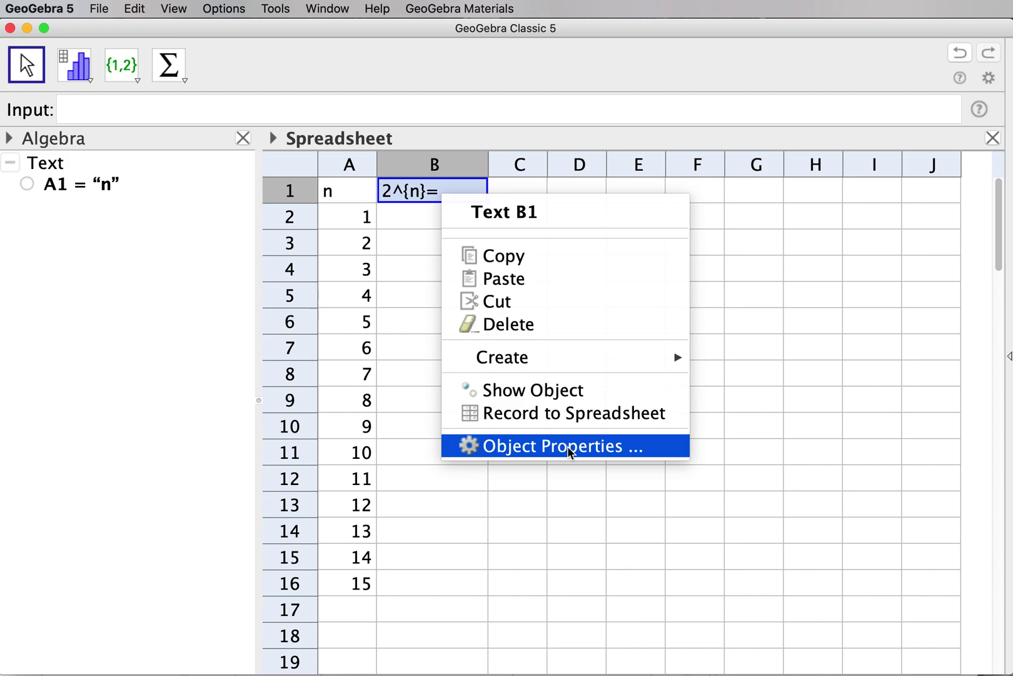
click(567, 449)
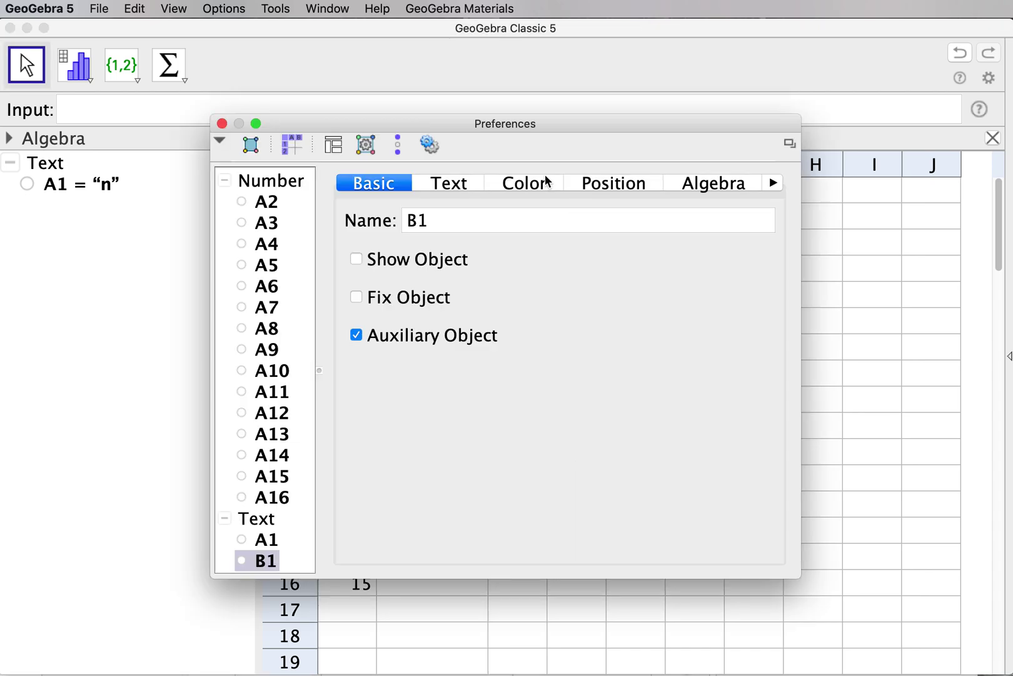
click(532, 123)
drag(531, 123, 686, 200)
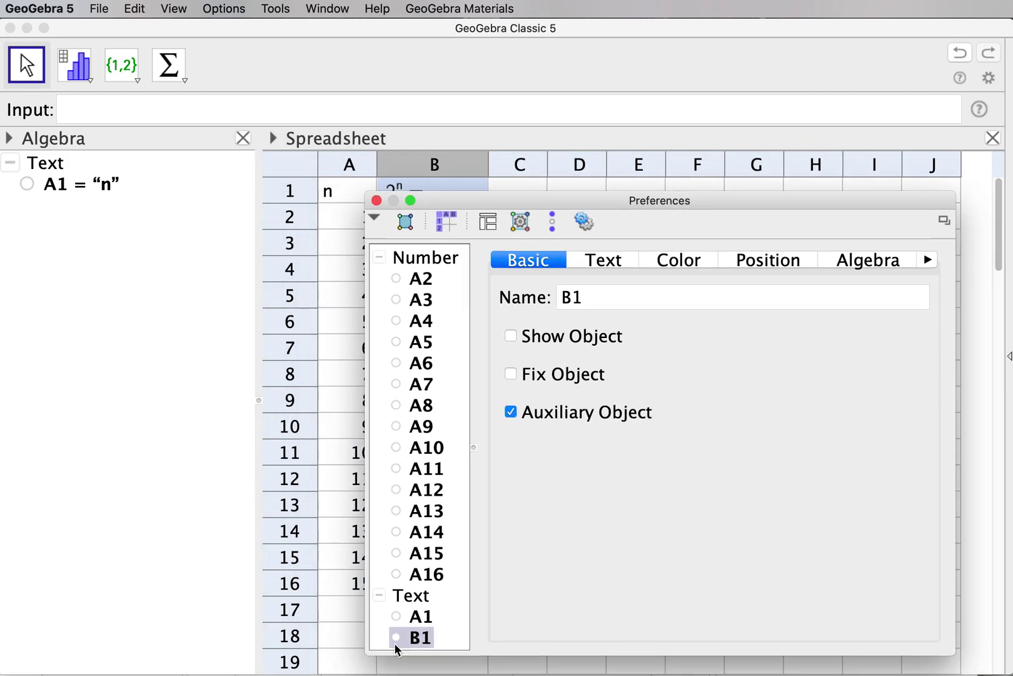
drag(369, 650, 433, 580)
drag(605, 199, 326, 245)
Toggle LaTeX formula off and back on for the text of B1, enlarge the dialog, apply the setting and close the properties.
click(403, 306)
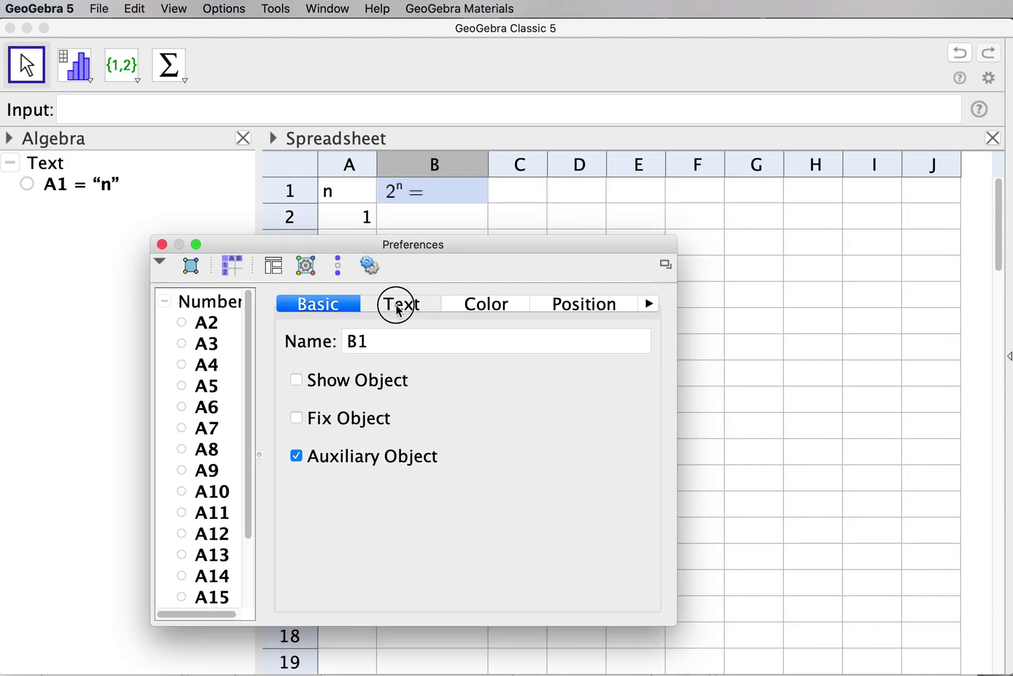
scroll(400, 459, down, 1)
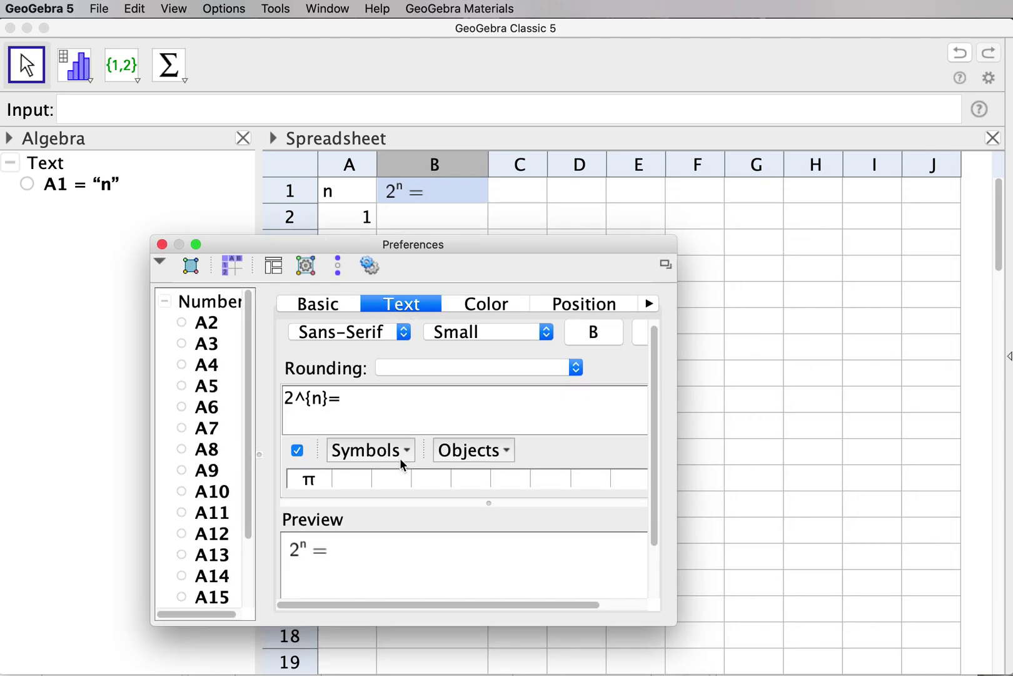
click(299, 450)
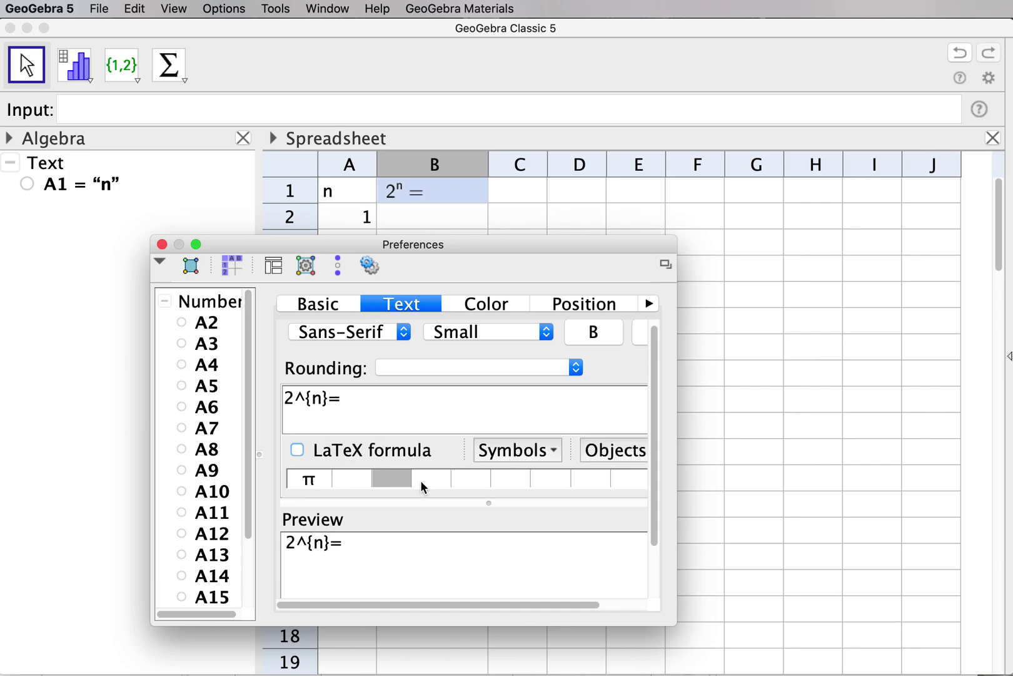
drag(862, 640, 826, 651)
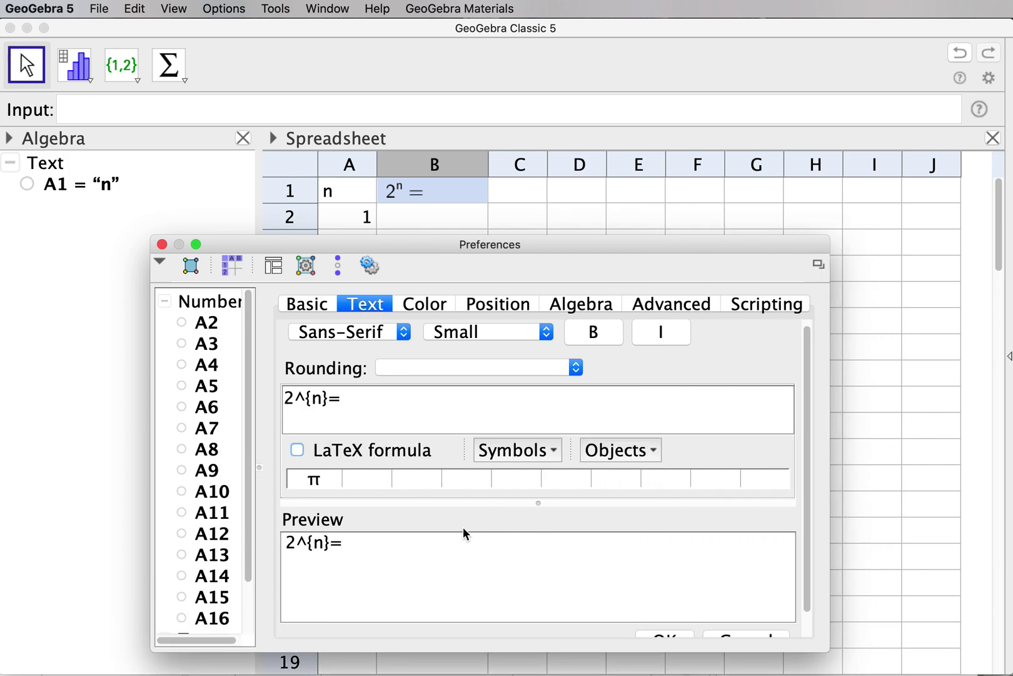
click(297, 451)
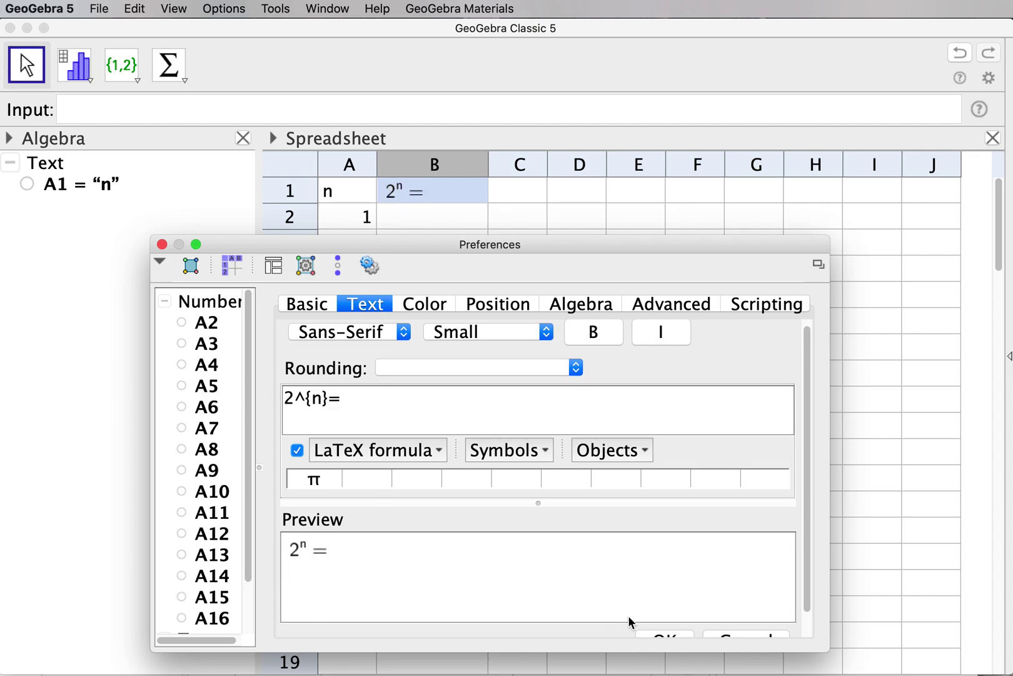
drag(807, 582, 810, 607)
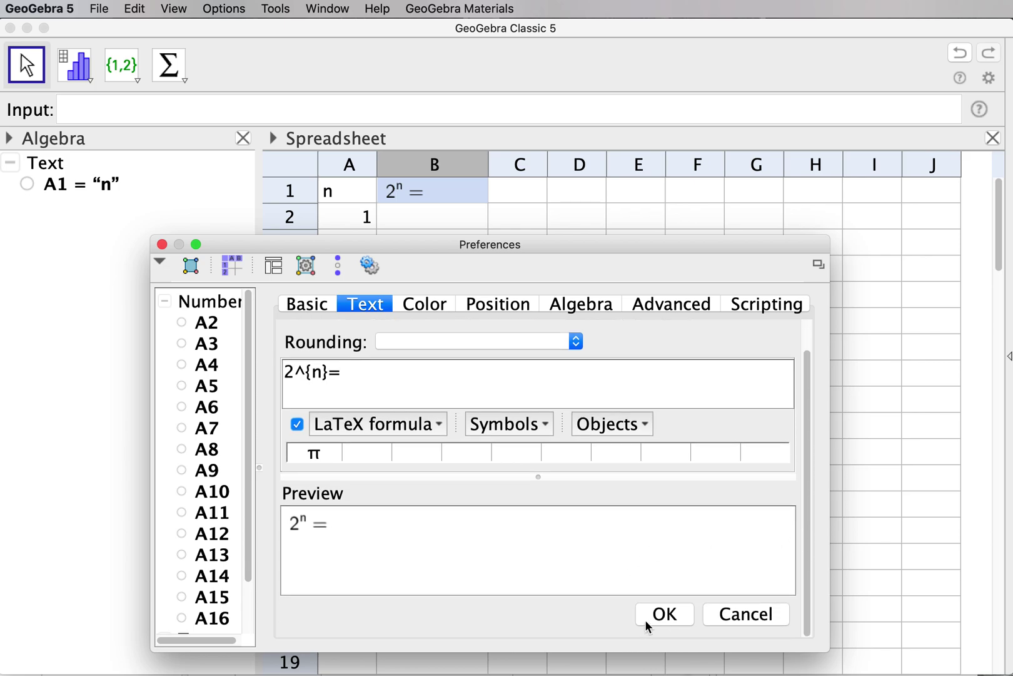
click(663, 614)
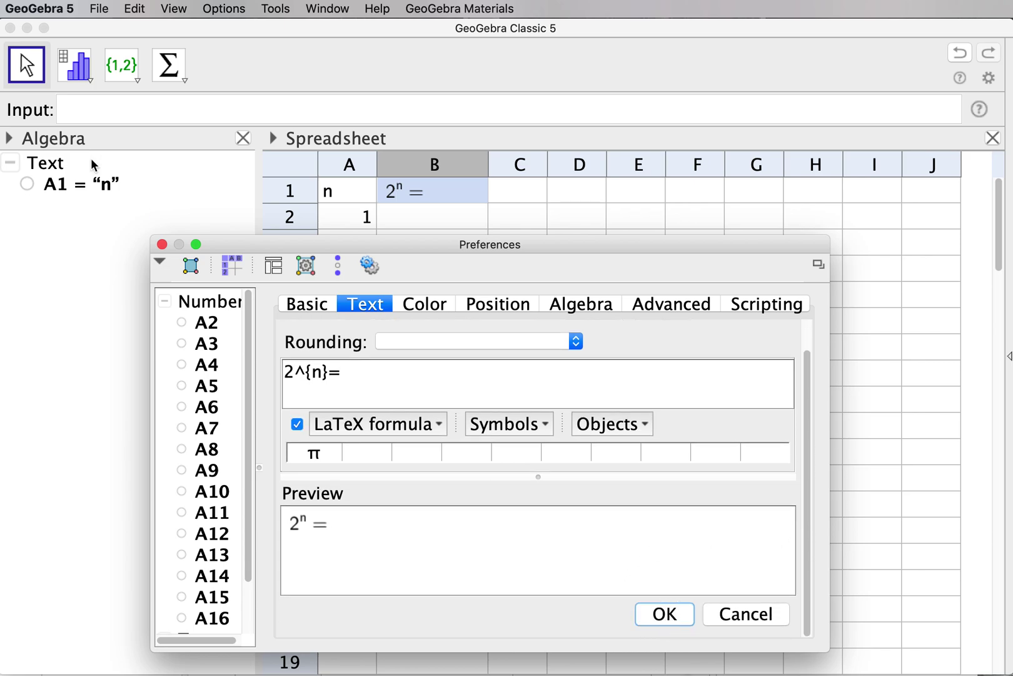
click(163, 245)
Enter the text "2^{A2}=" in cell B2.
click(528, 268)
click(397, 211)
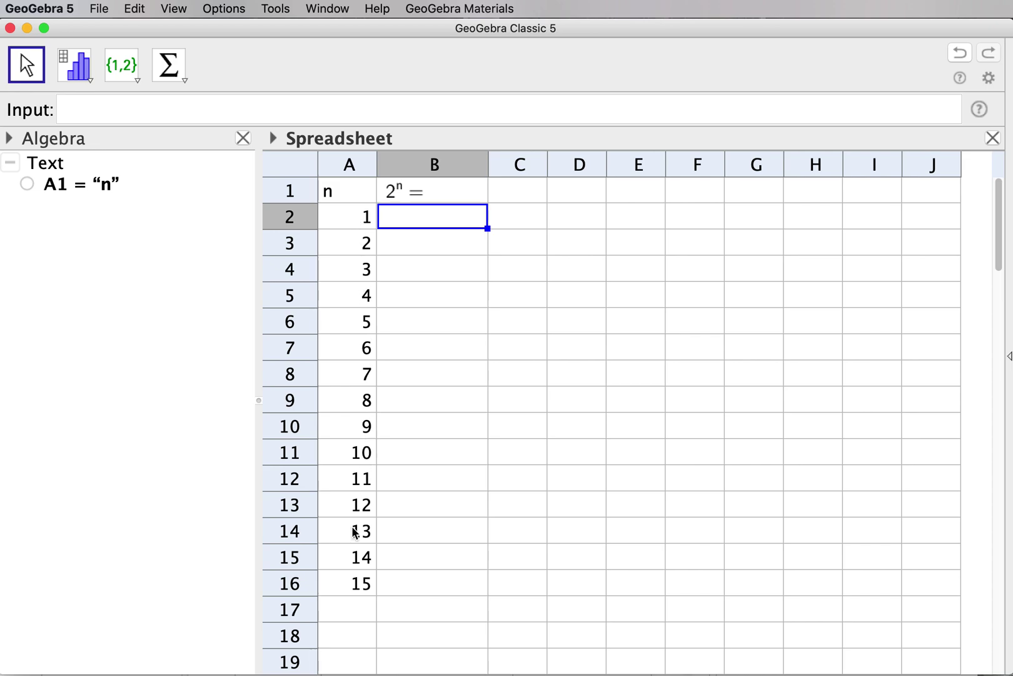
double_click(409, 218)
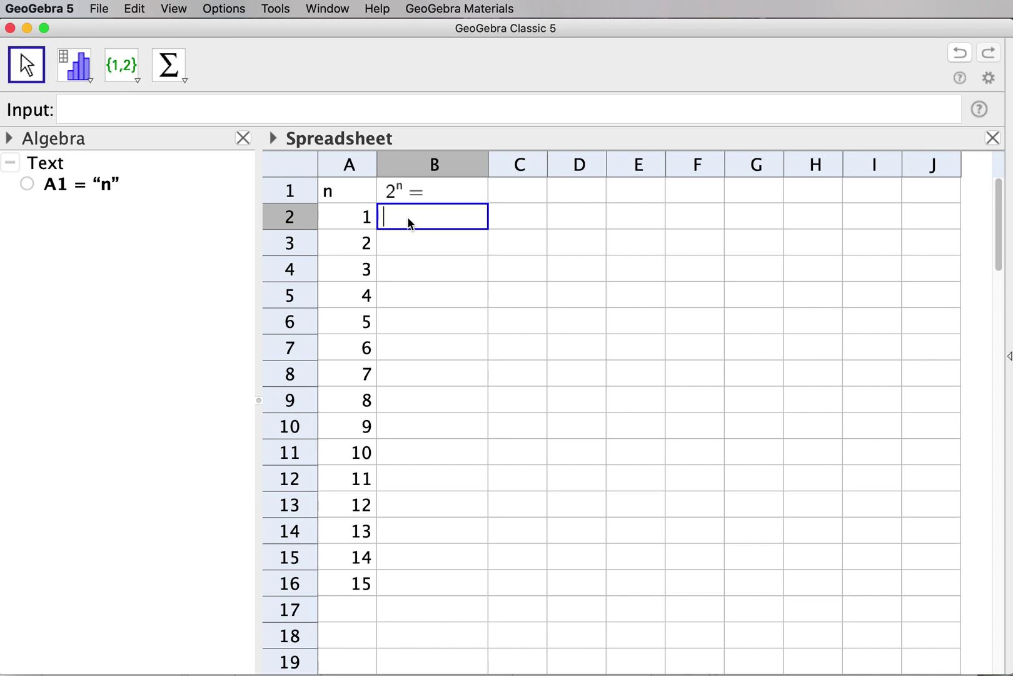
text(")
text(2^{A2}=")
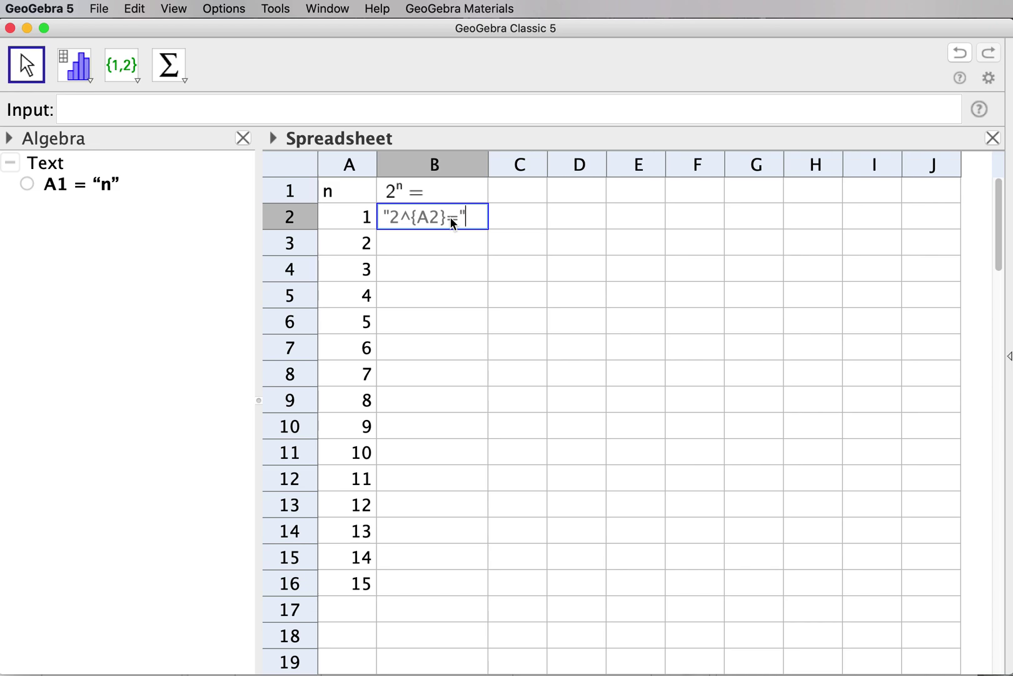
key(Return)
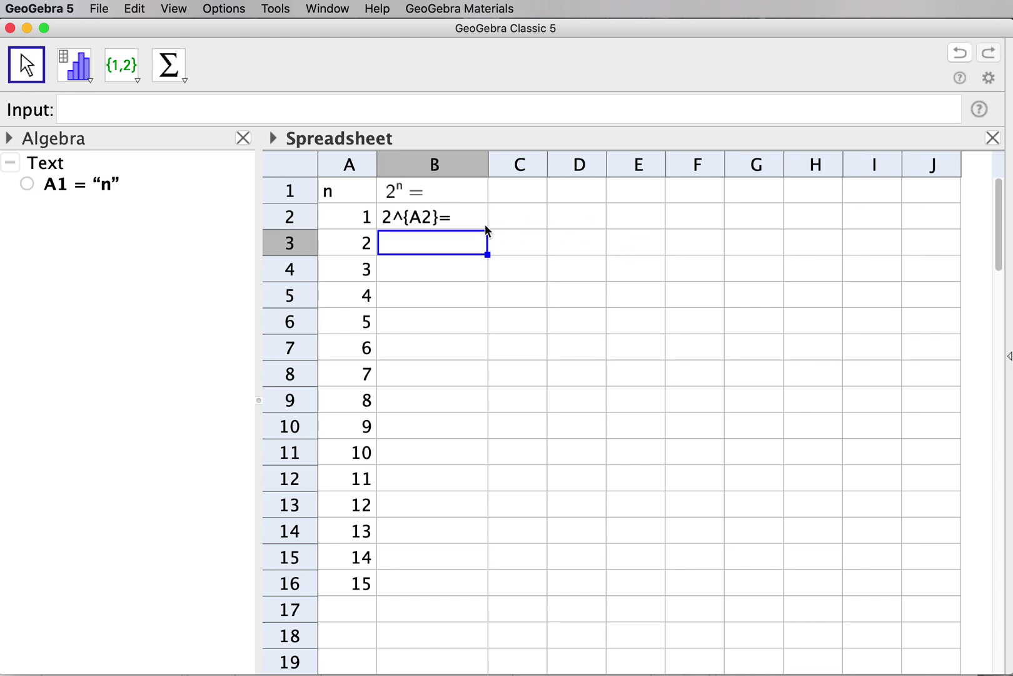
In the text properties of B2, replace the literal A2 in the exponent with the object A2, and apply with LaTeX formula on.
click(450, 224)
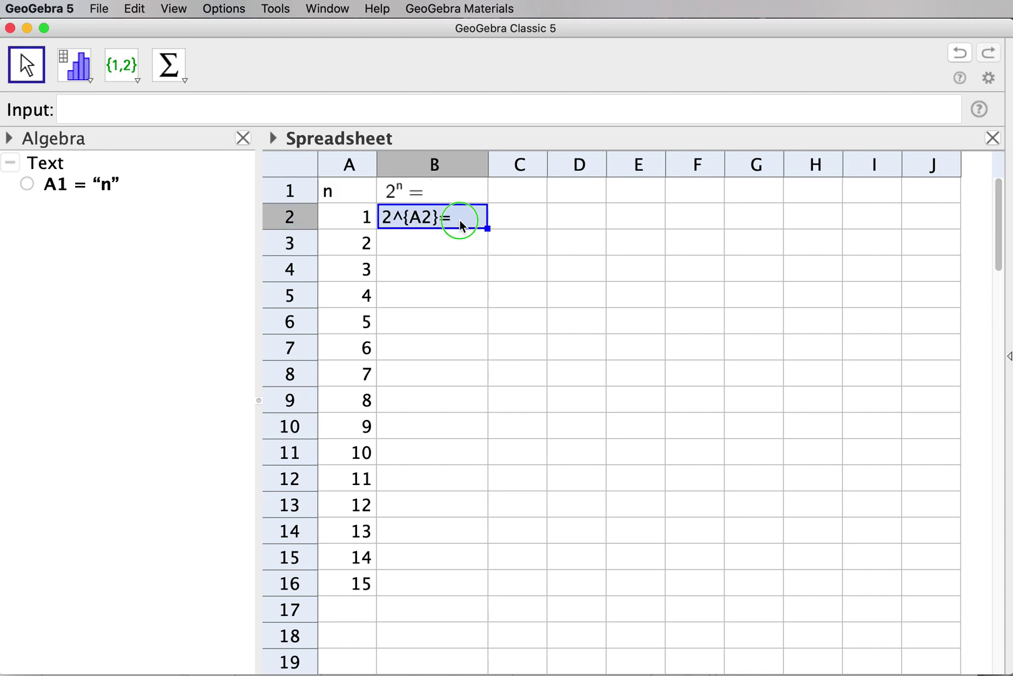
right_click(463, 227)
click(633, 474)
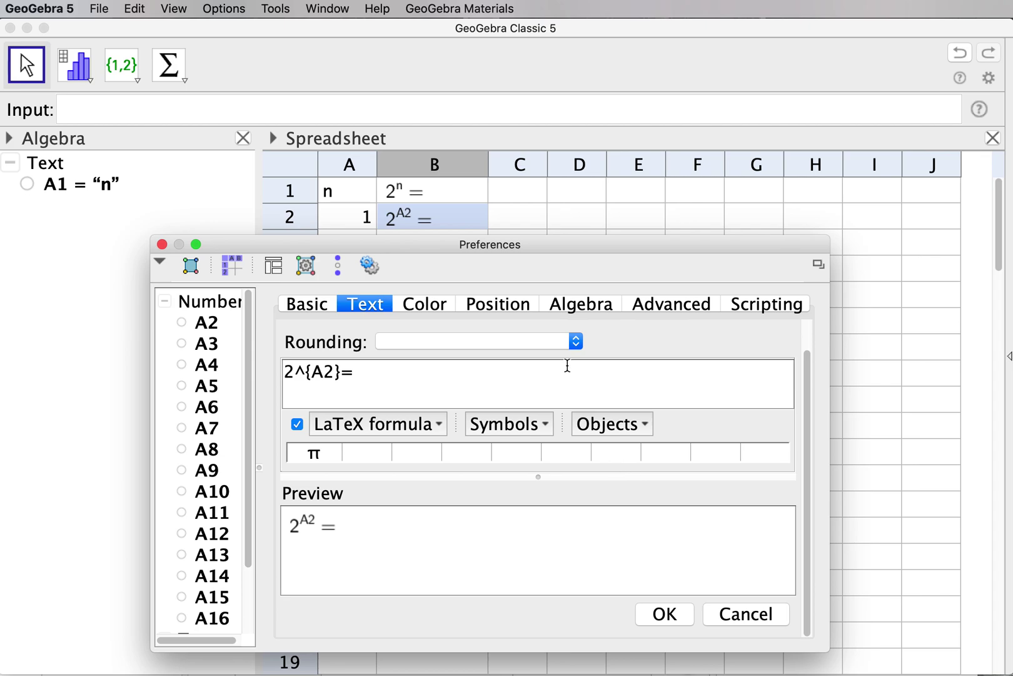
drag(590, 247, 530, 257)
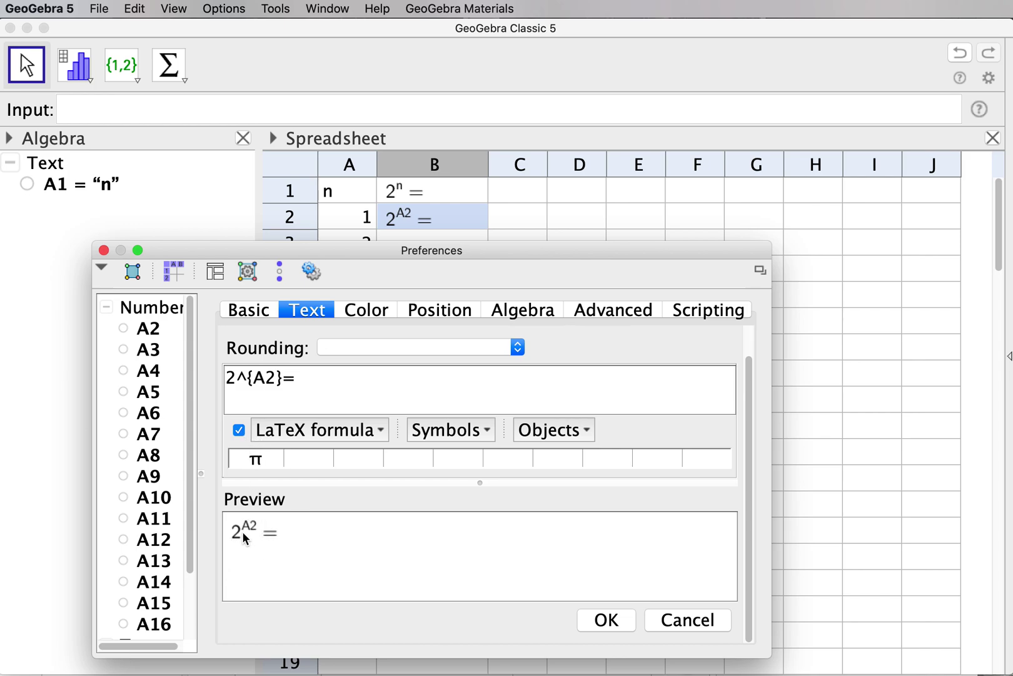
click(257, 380)
double_click(257, 380)
key(BackSpace)
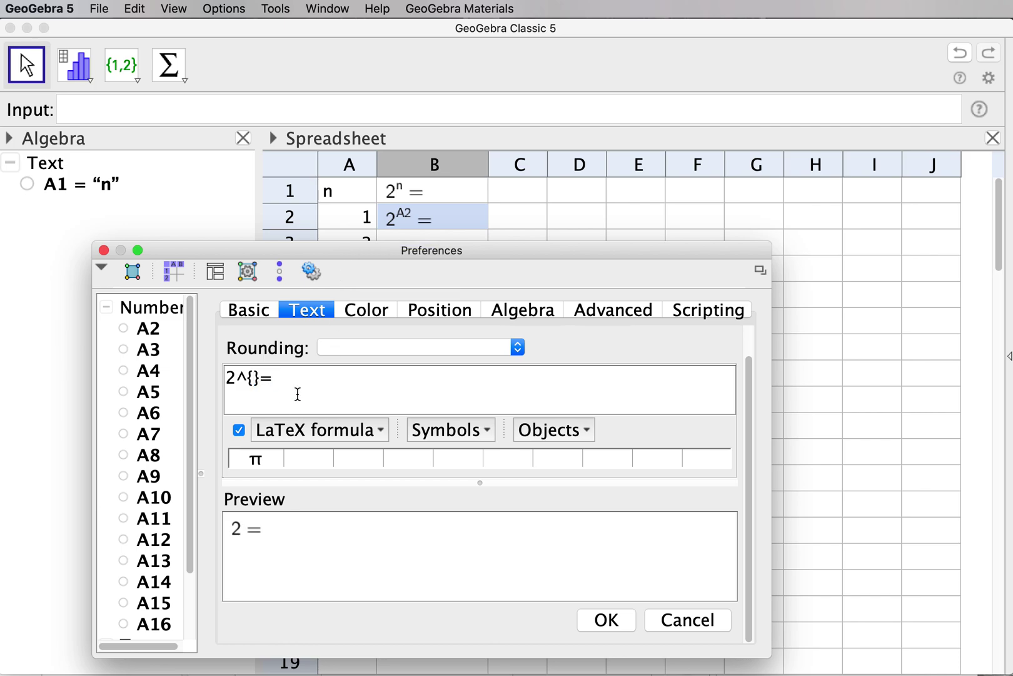
click(583, 431)
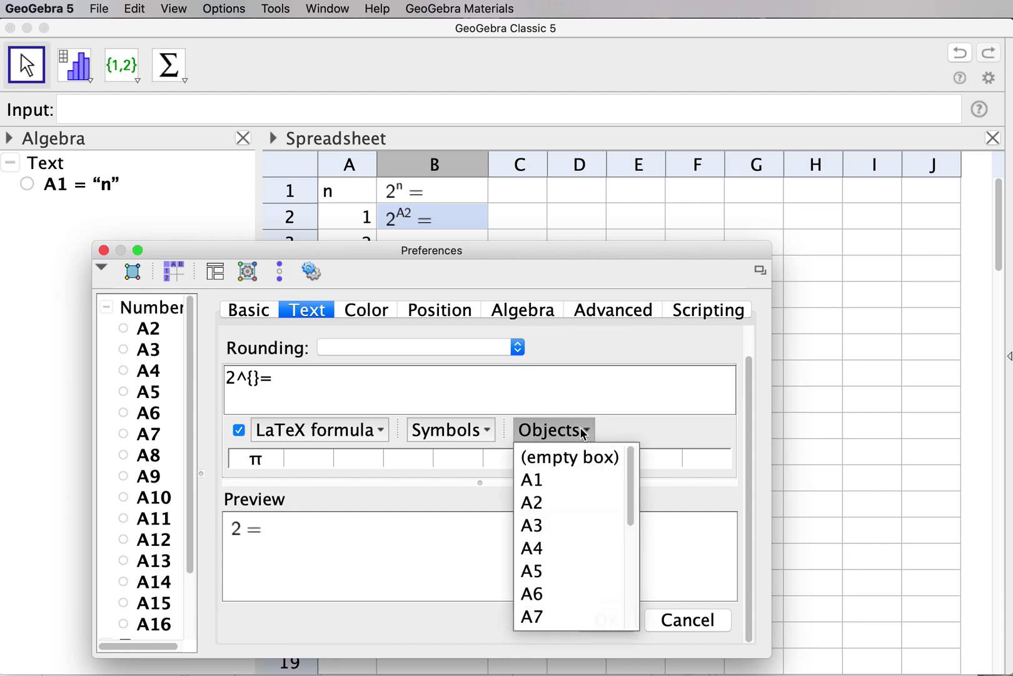
drag(631, 511, 641, 483)
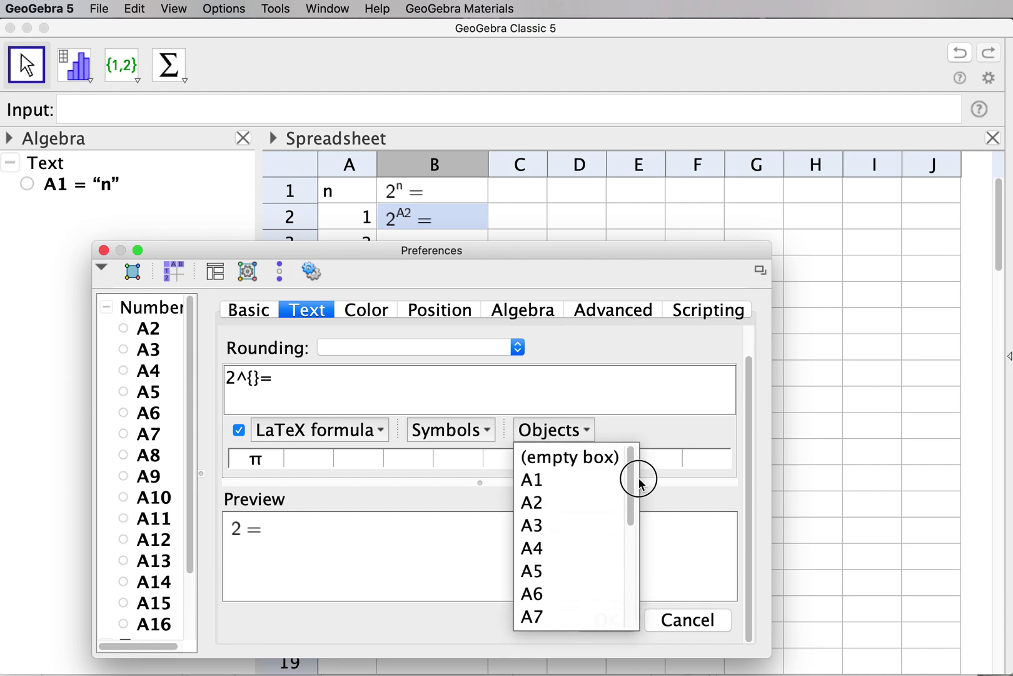
click(563, 503)
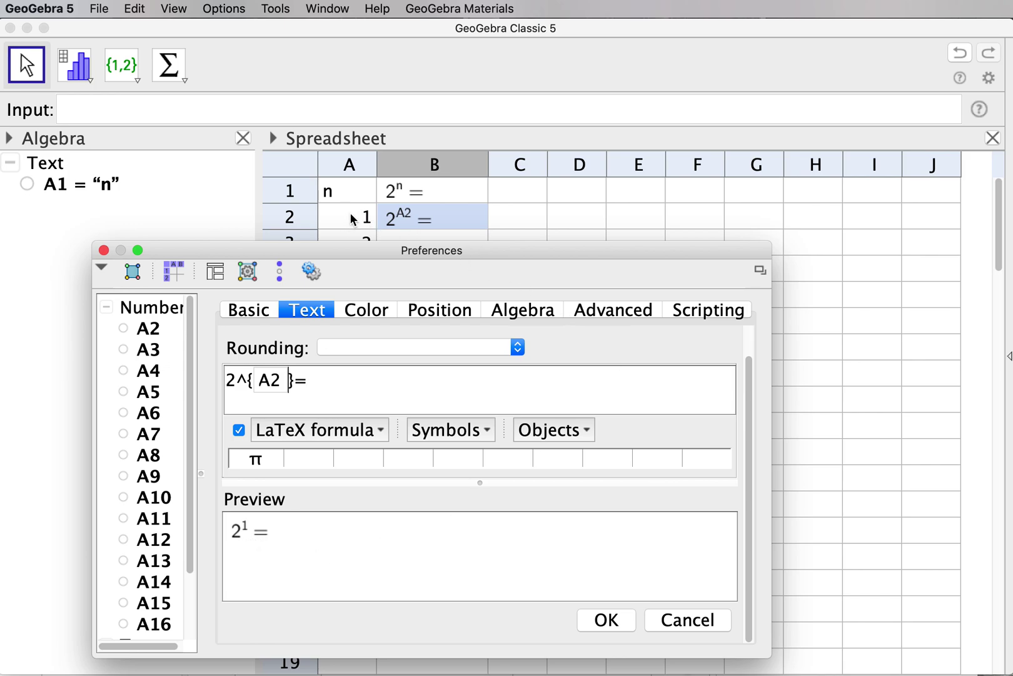
click(611, 620)
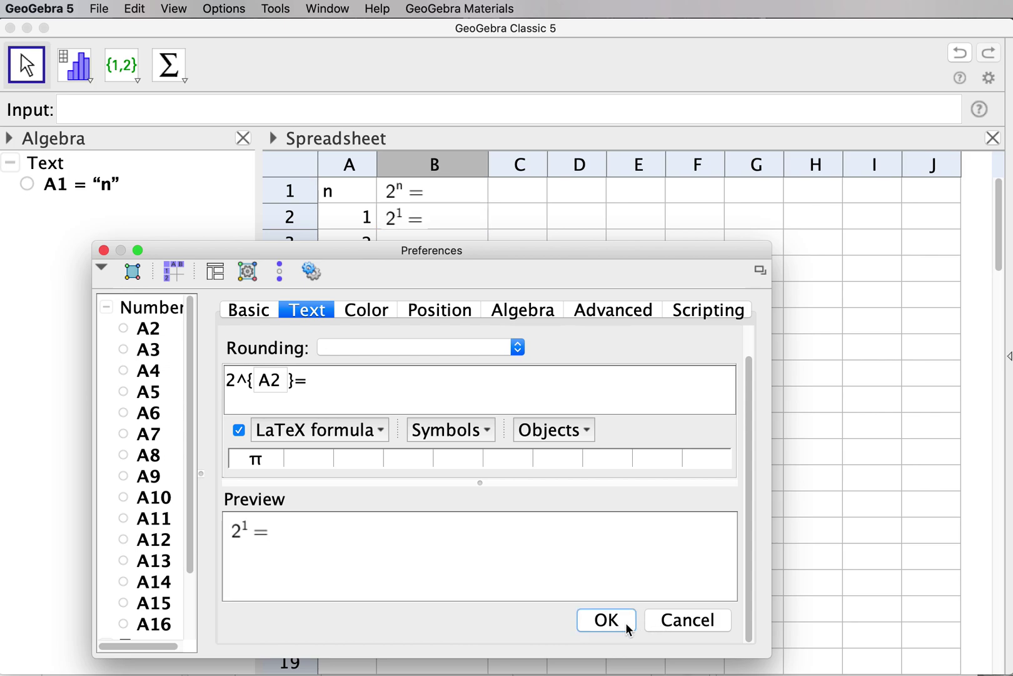
click(104, 250)
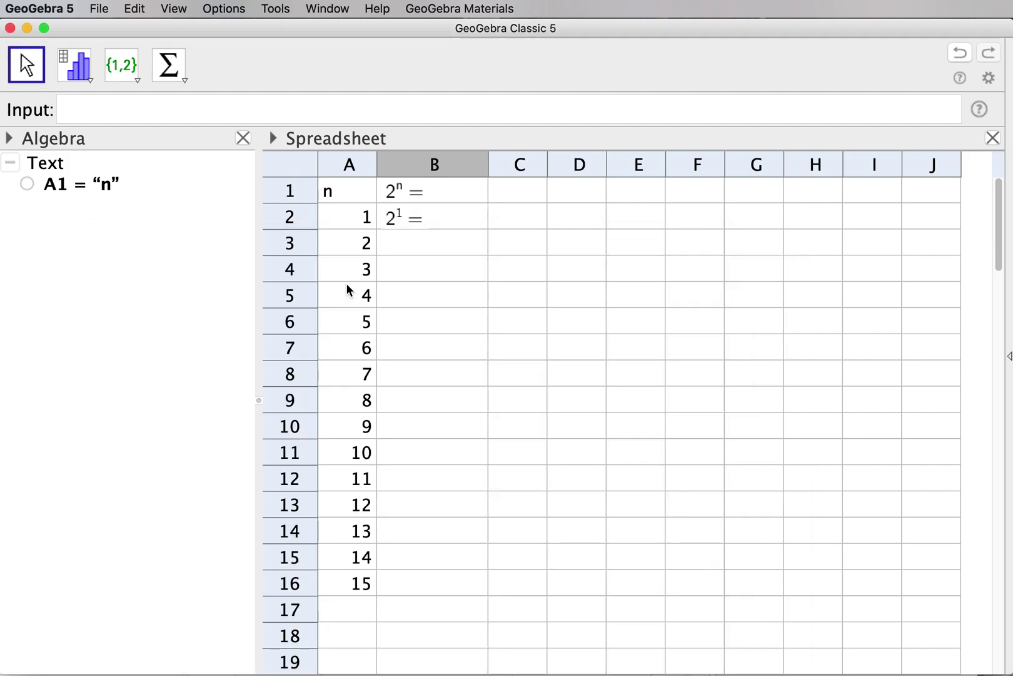
Fill the power expression in B2 down the column to B16.
drag(328, 191, 582, 322)
click(453, 220)
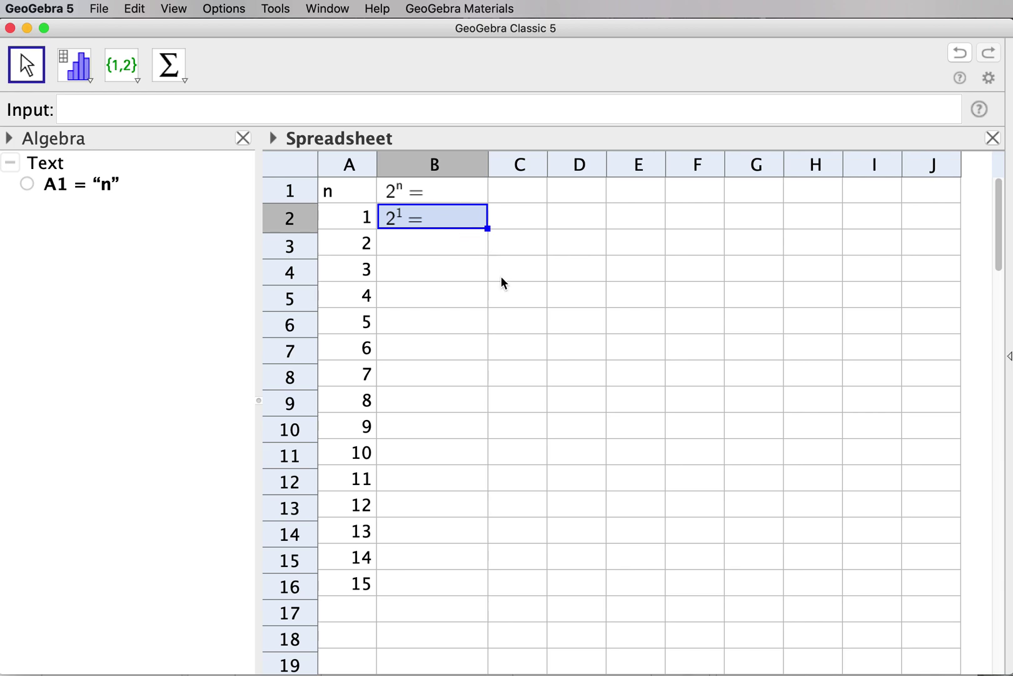
scroll(502, 282, down, 1)
scroll(488, 269, up, 1)
drag(487, 229, 490, 590)
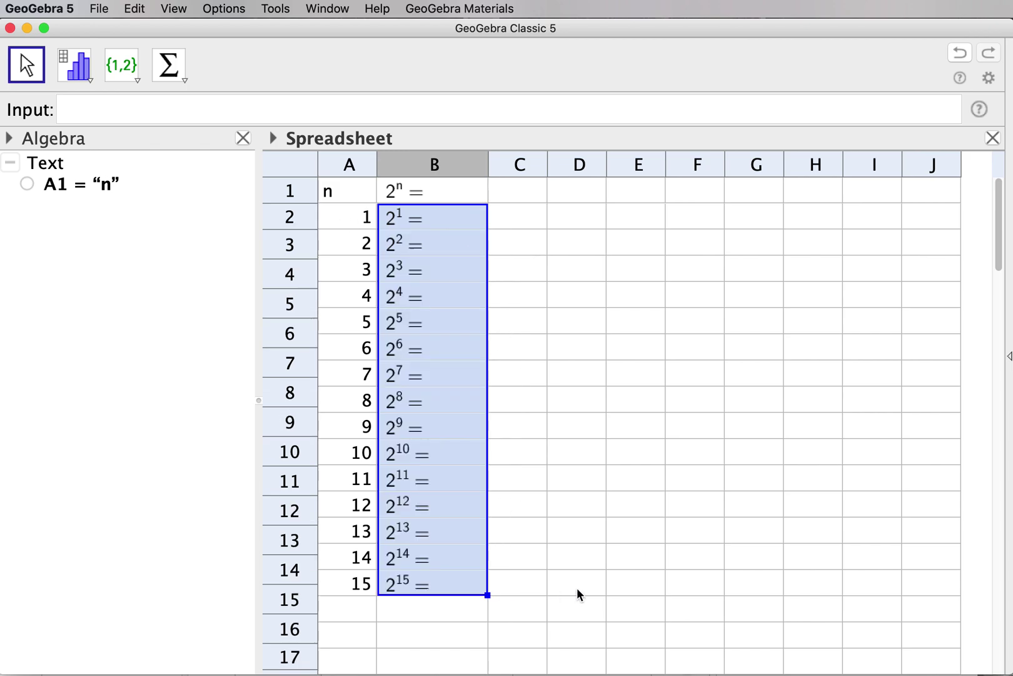
click(577, 585)
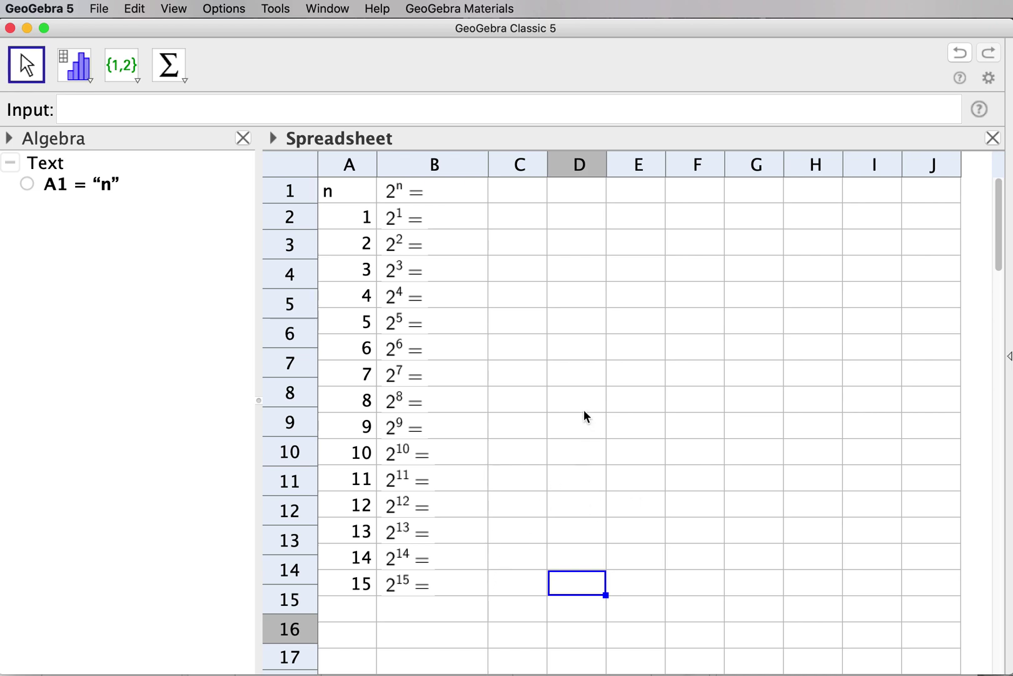
Widen column C and enter the formula 2^(A2) in cell C2.
drag(549, 164, 690, 164)
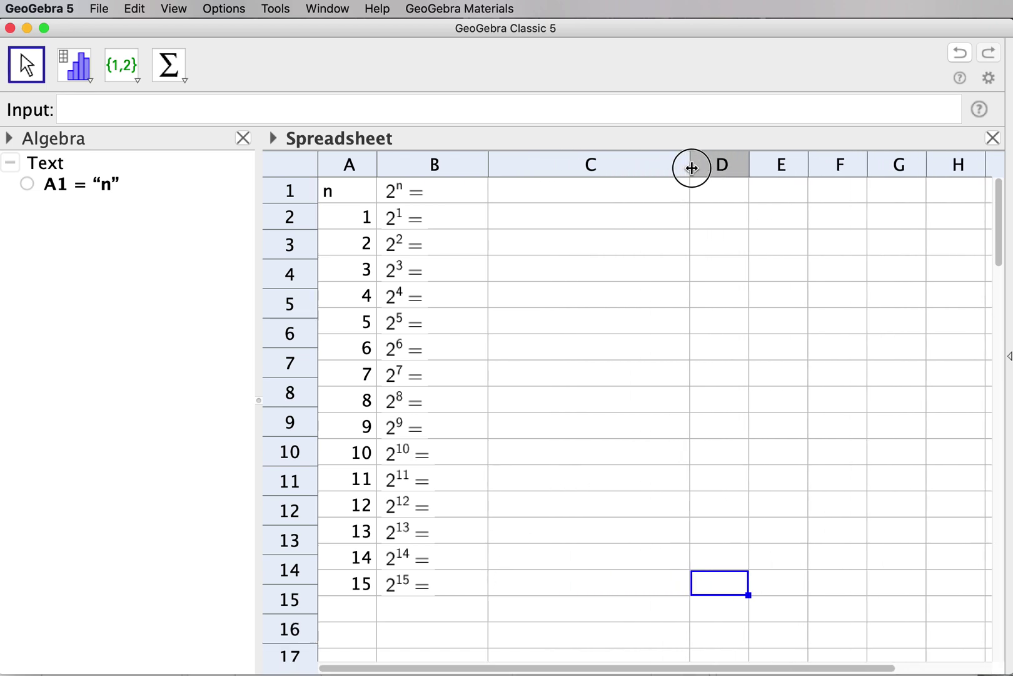
click(600, 216)
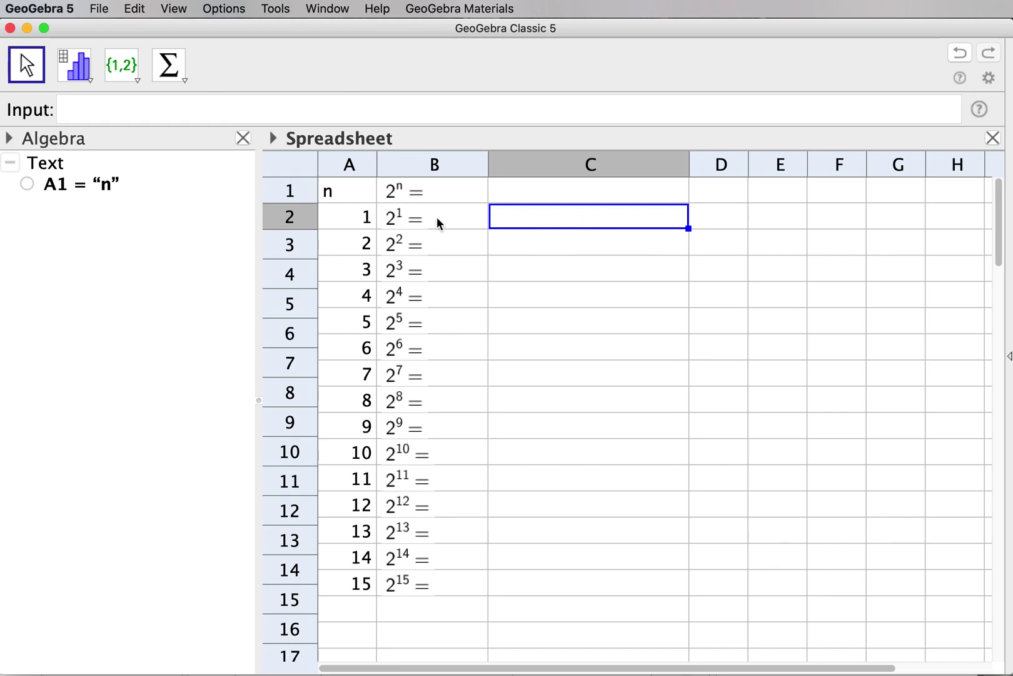
double_click(522, 216)
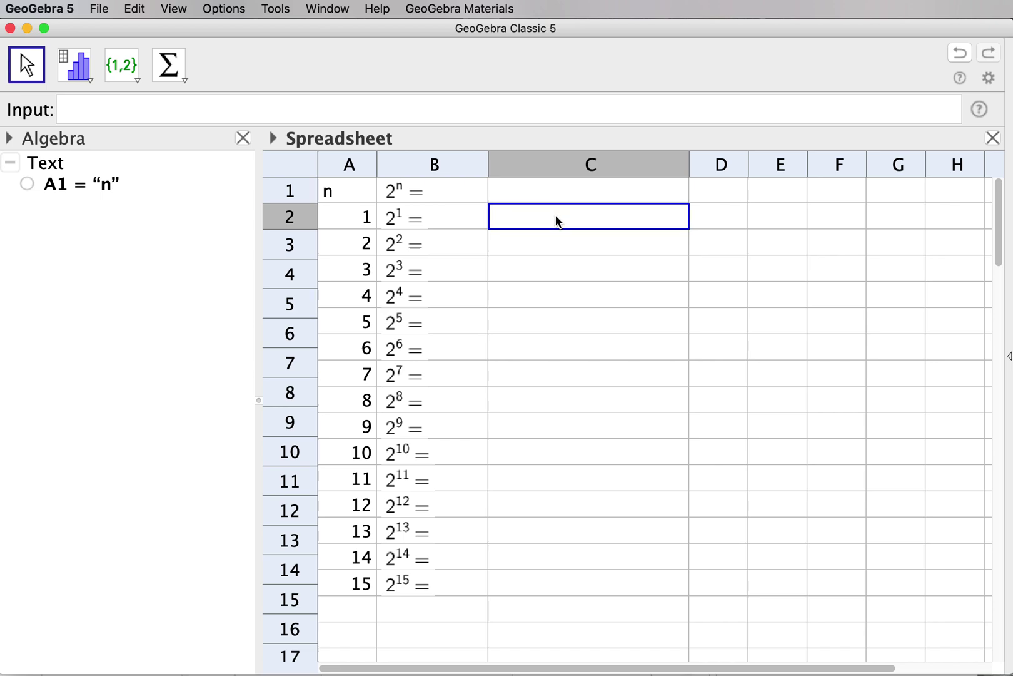
text(2)
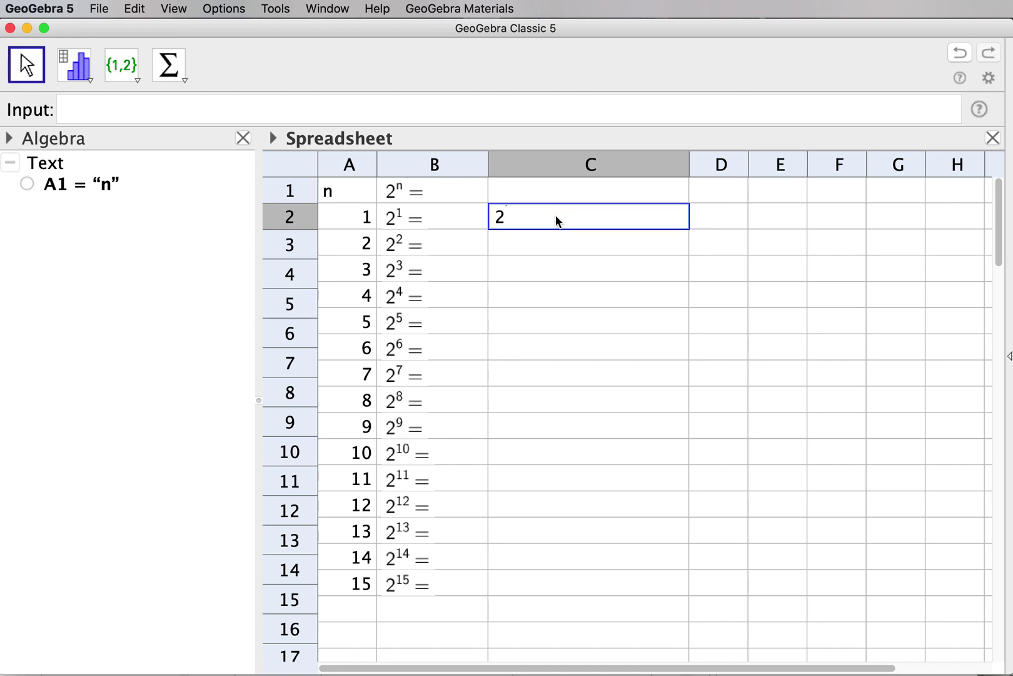
text(^(A2))
key(Return)
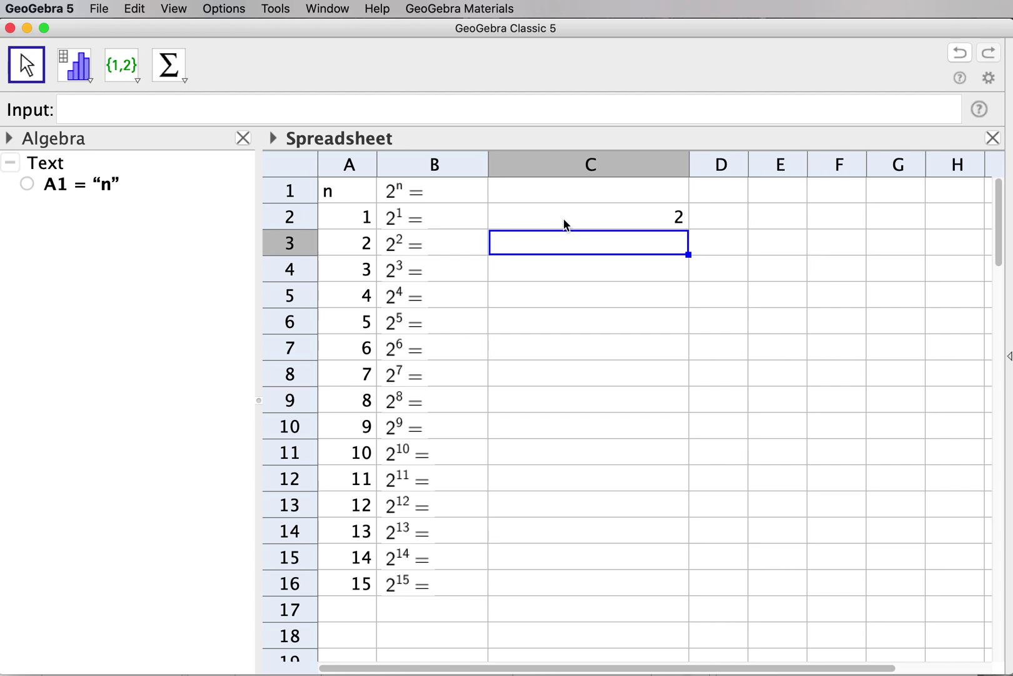
Fill the formula in C2 down the column to C16 and deselect the range.
click(563, 218)
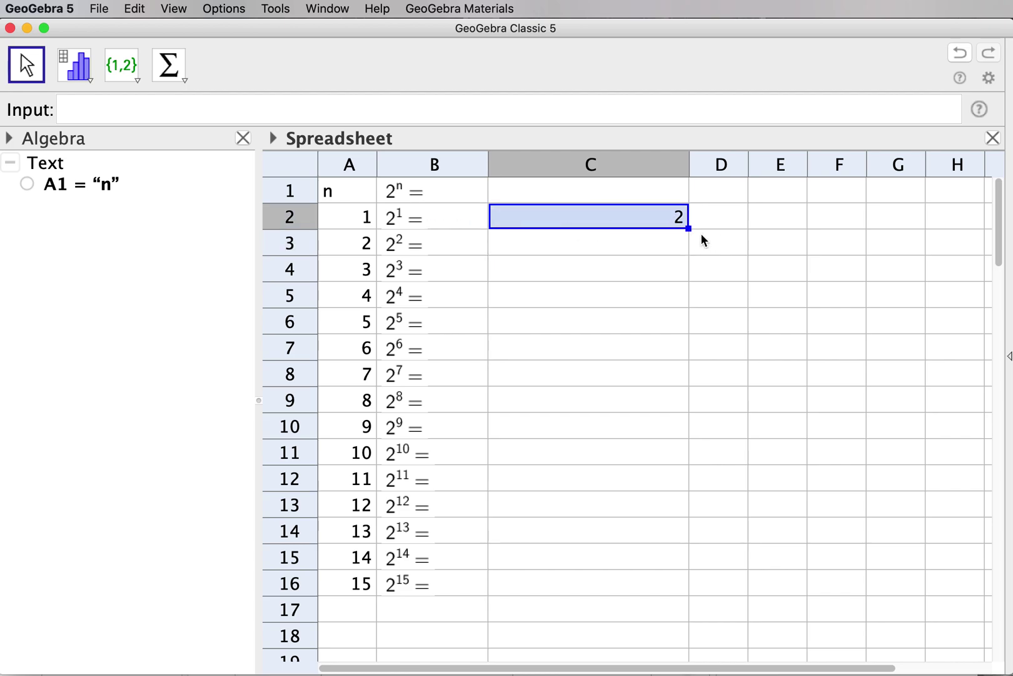
drag(688, 228, 692, 583)
click(764, 582)
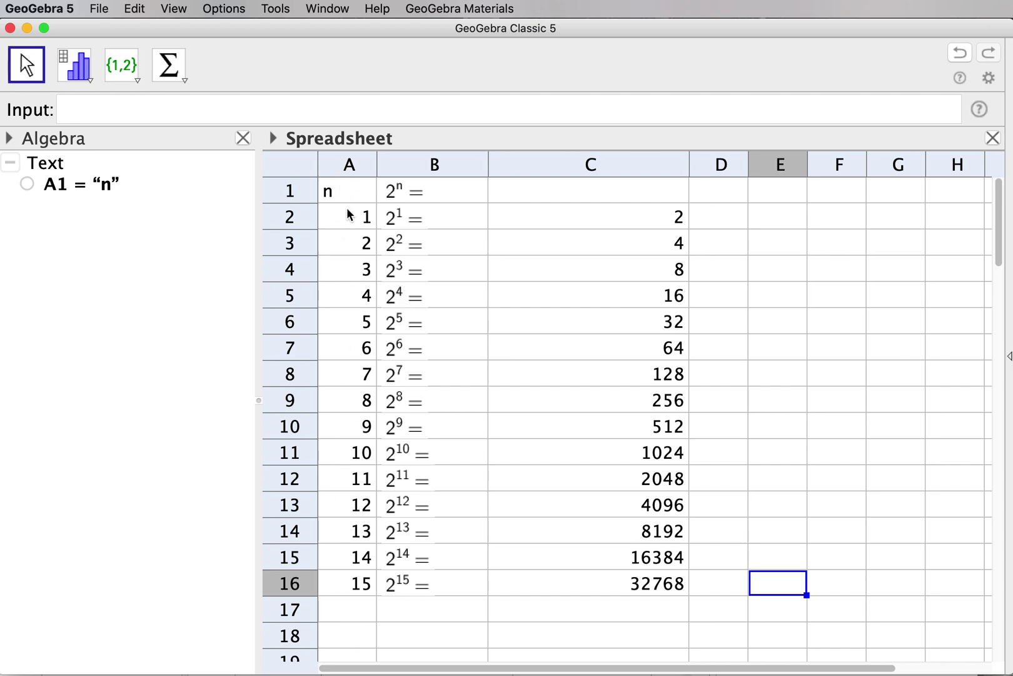
click(887, 514)
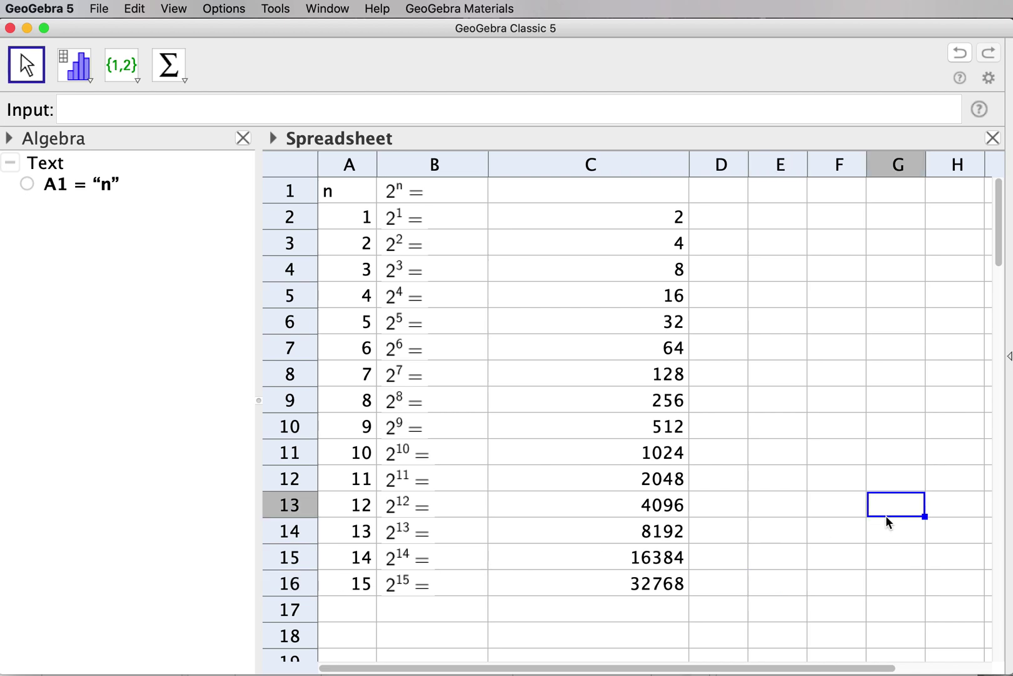
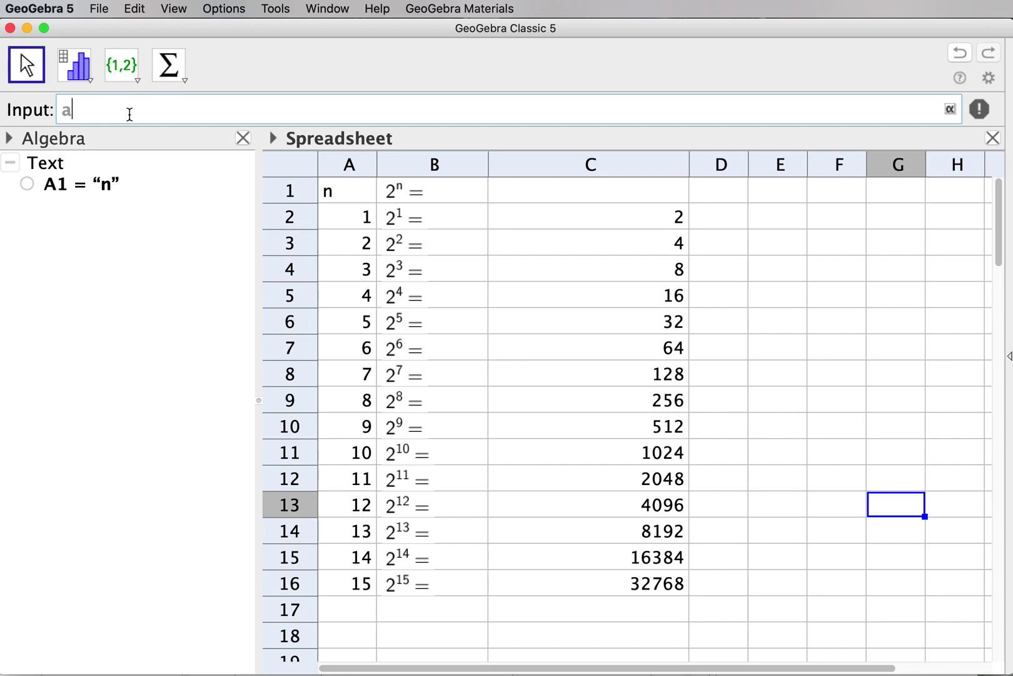
Define the number a=2 and replace the base in B1's LaTeX header text with the letter a, giving a^{n}=.
text(=2)
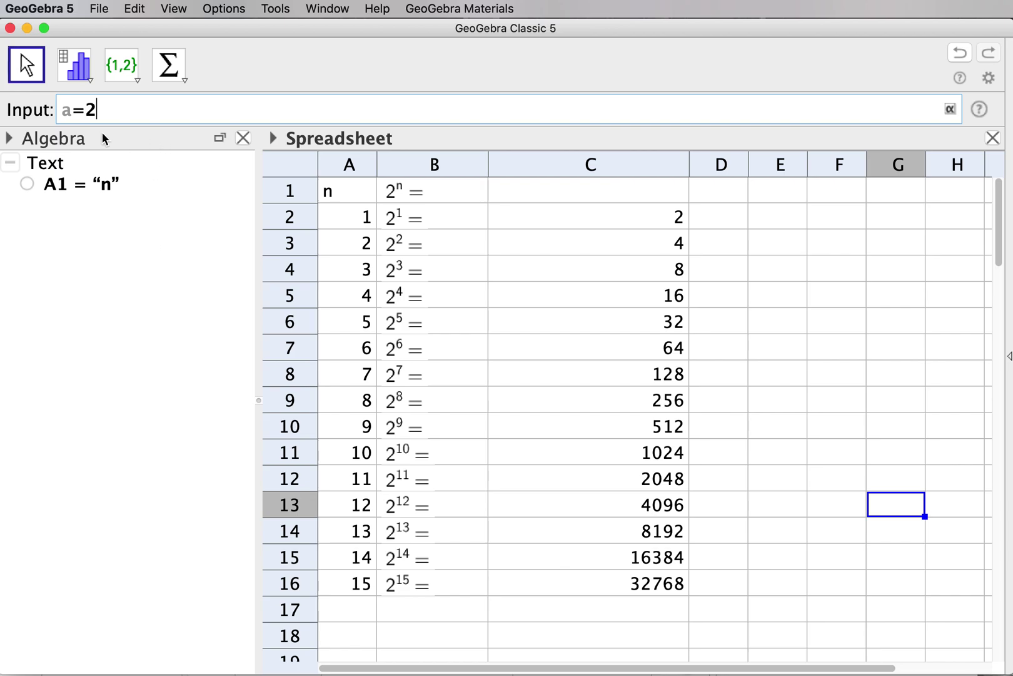
key(Return)
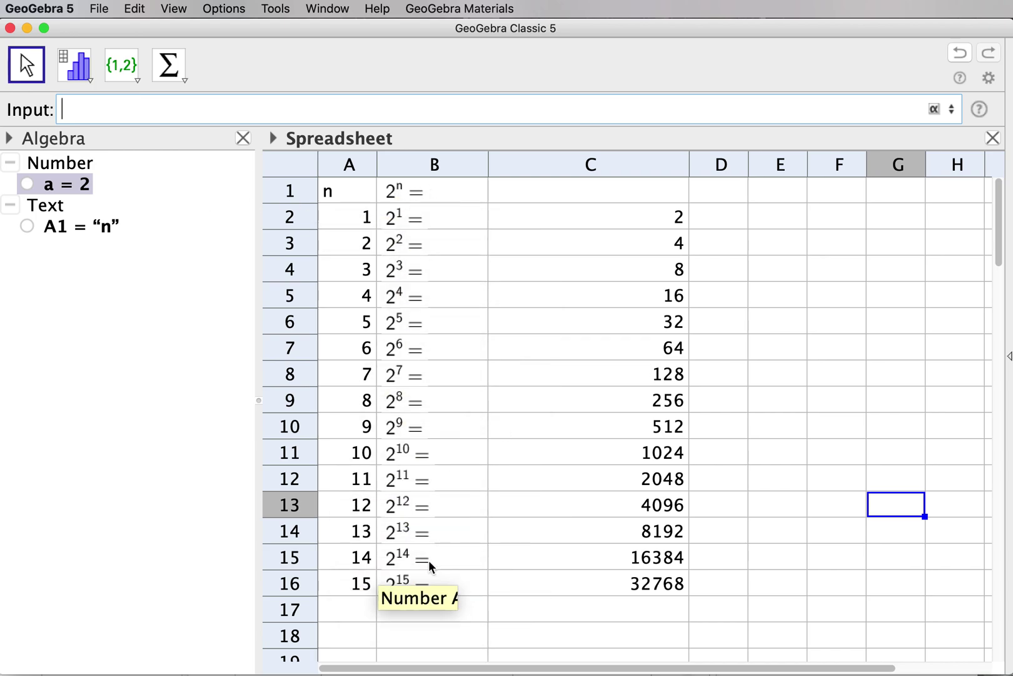
click(442, 197)
right_click(462, 194)
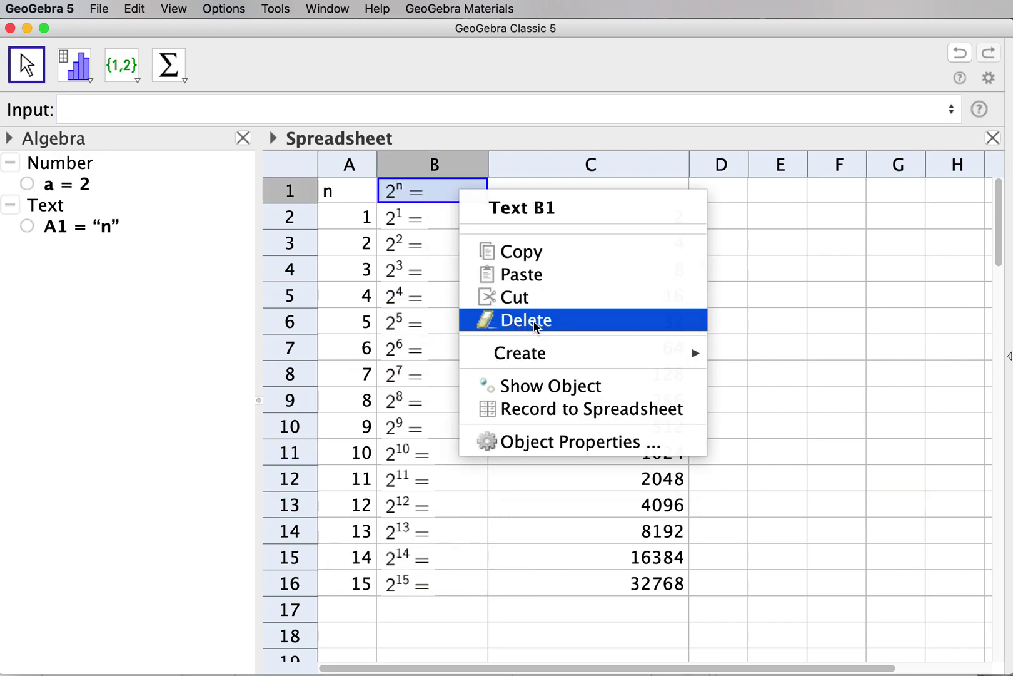
click(558, 441)
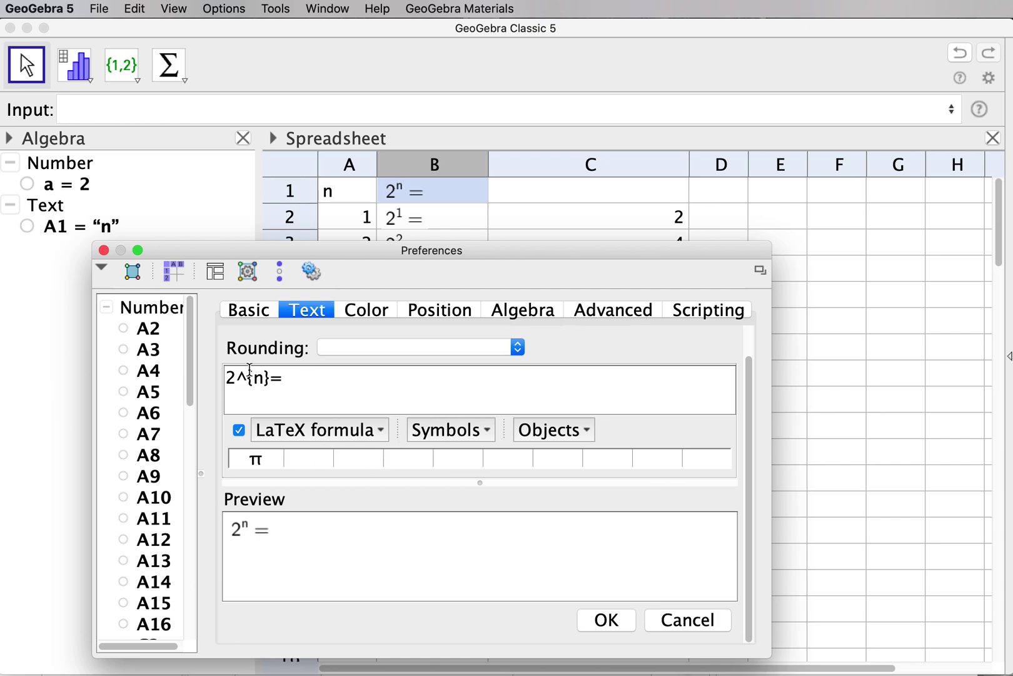
key(BackSpace)
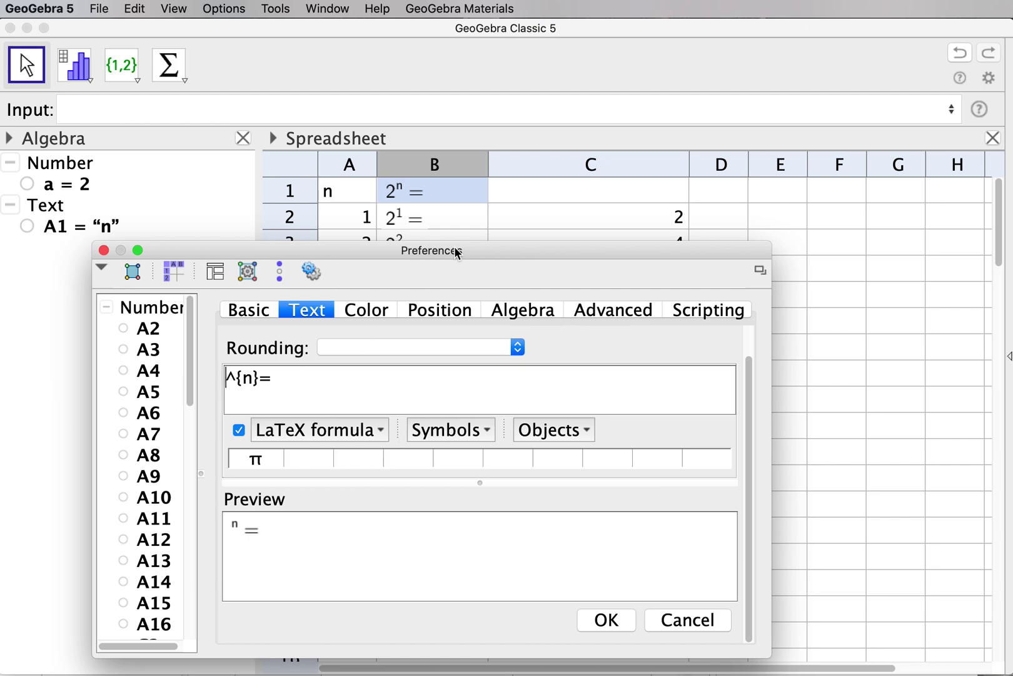
text(a)
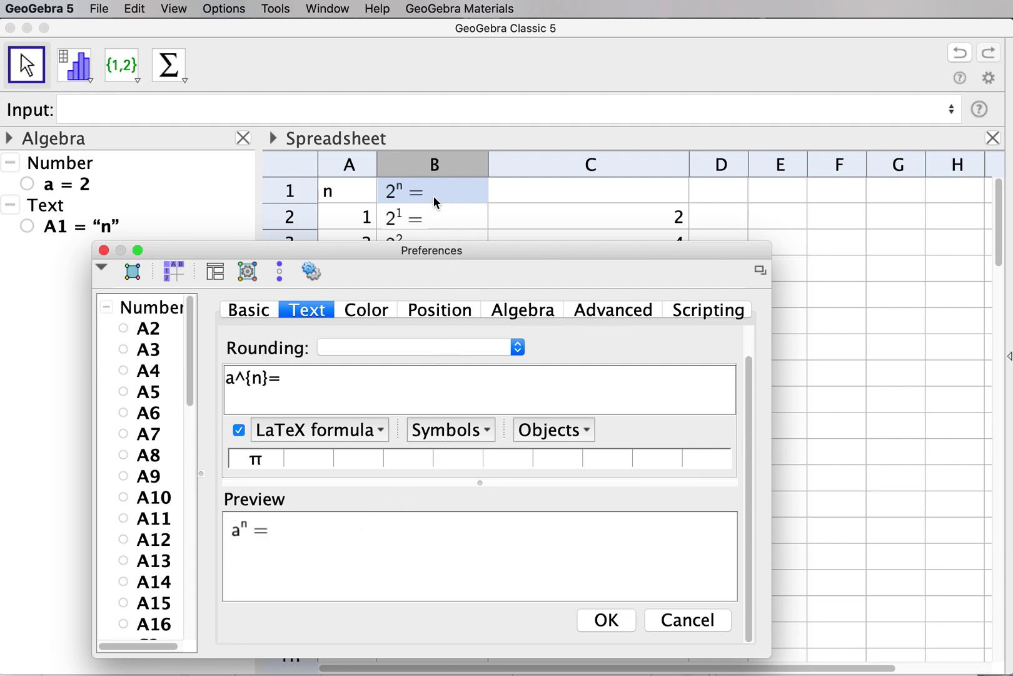
click(608, 623)
click(103, 250)
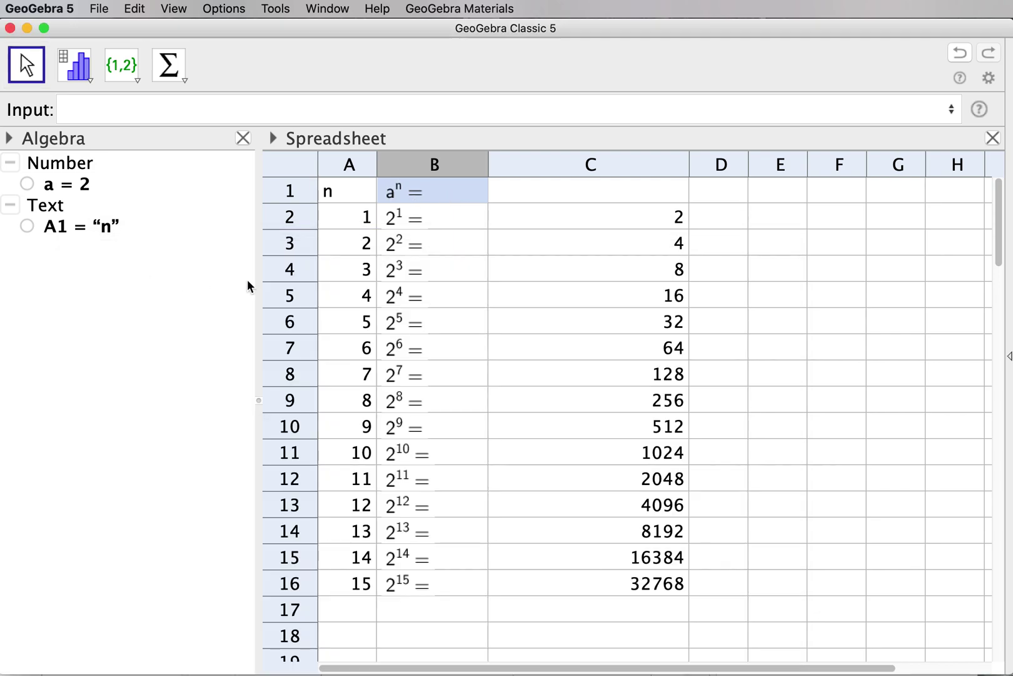
In the text properties of B2, replace the literal base 2 with the object a and apply the change.
click(447, 204)
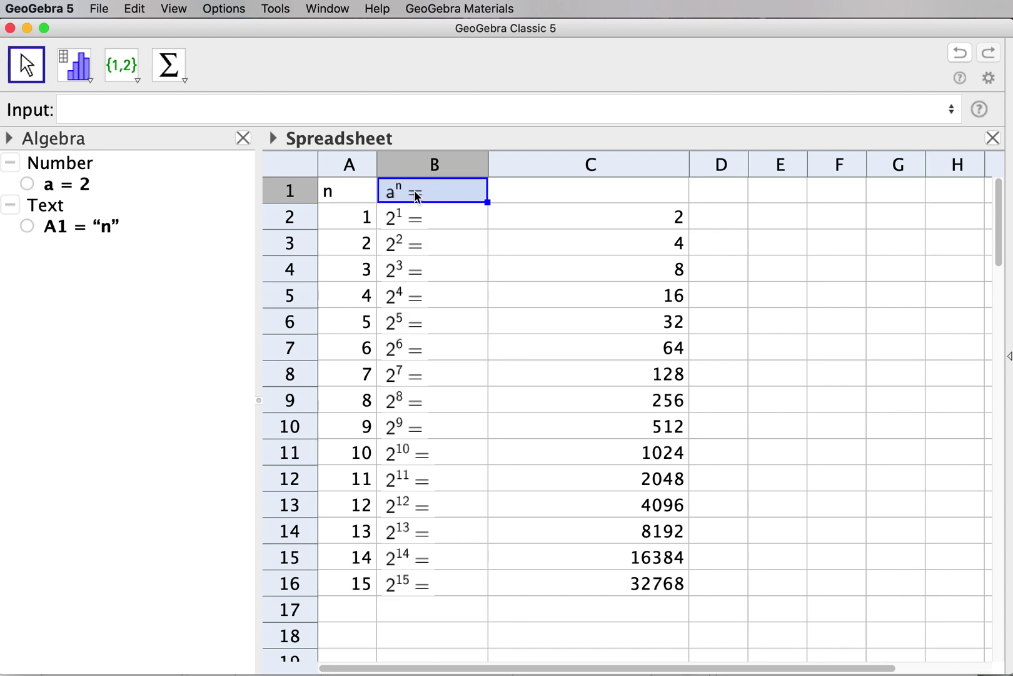
click(444, 219)
right_click(454, 216)
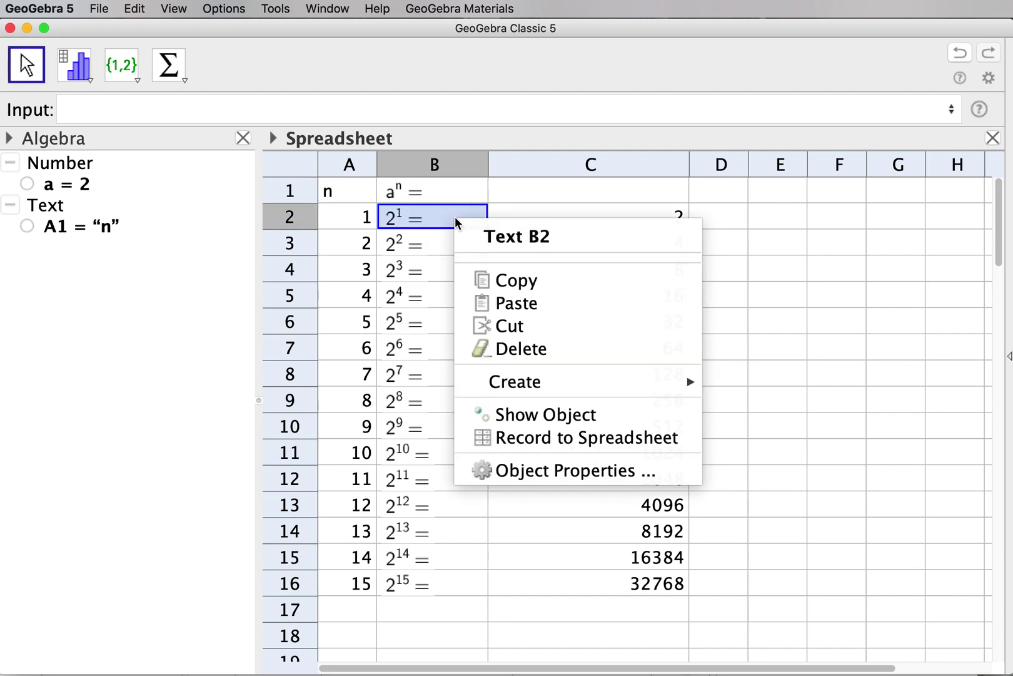
click(562, 469)
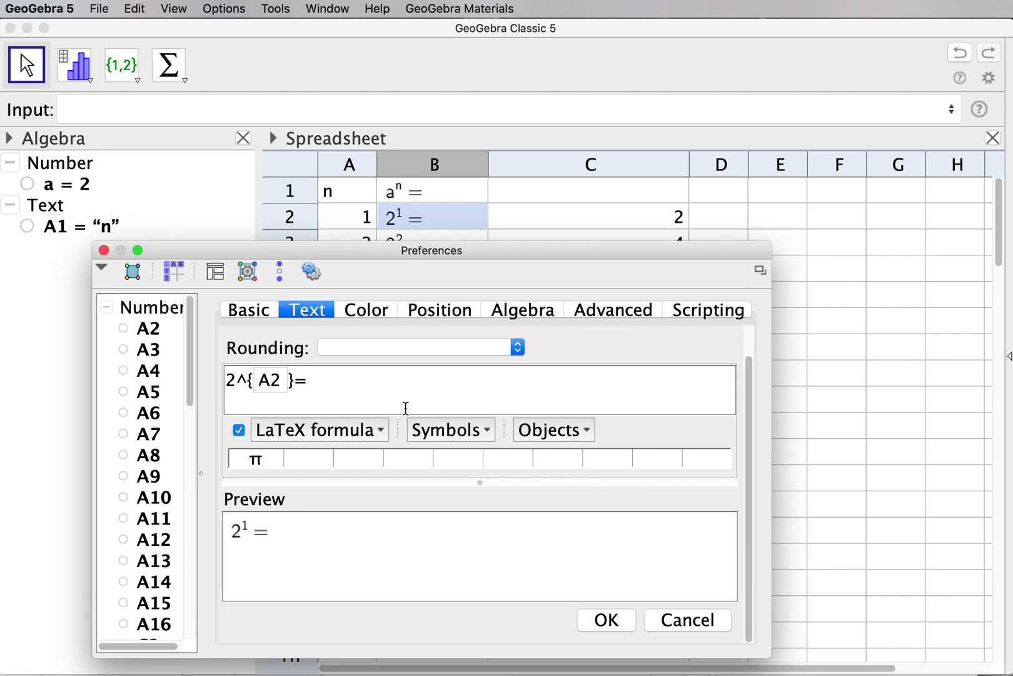
click(233, 383)
key(BackSpace)
click(574, 432)
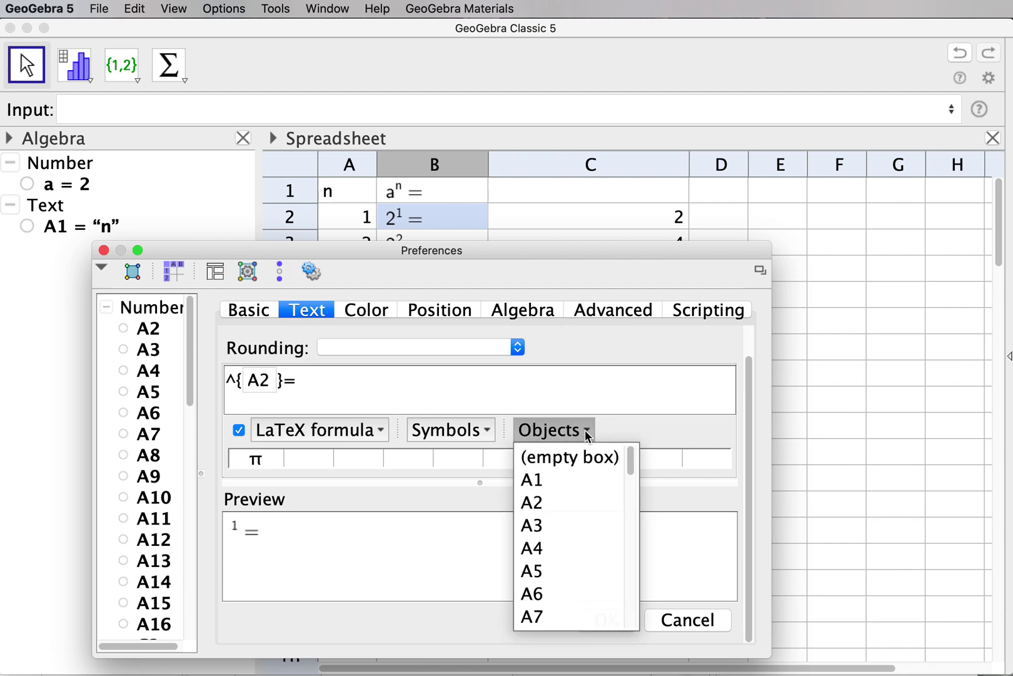
drag(629, 480, 633, 628)
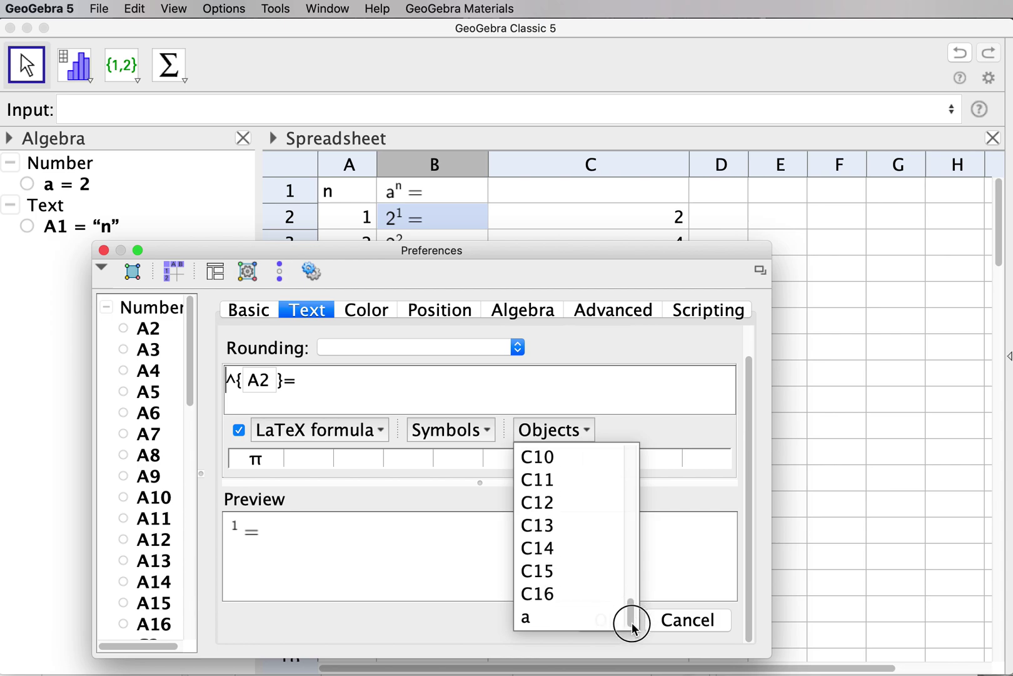
click(588, 616)
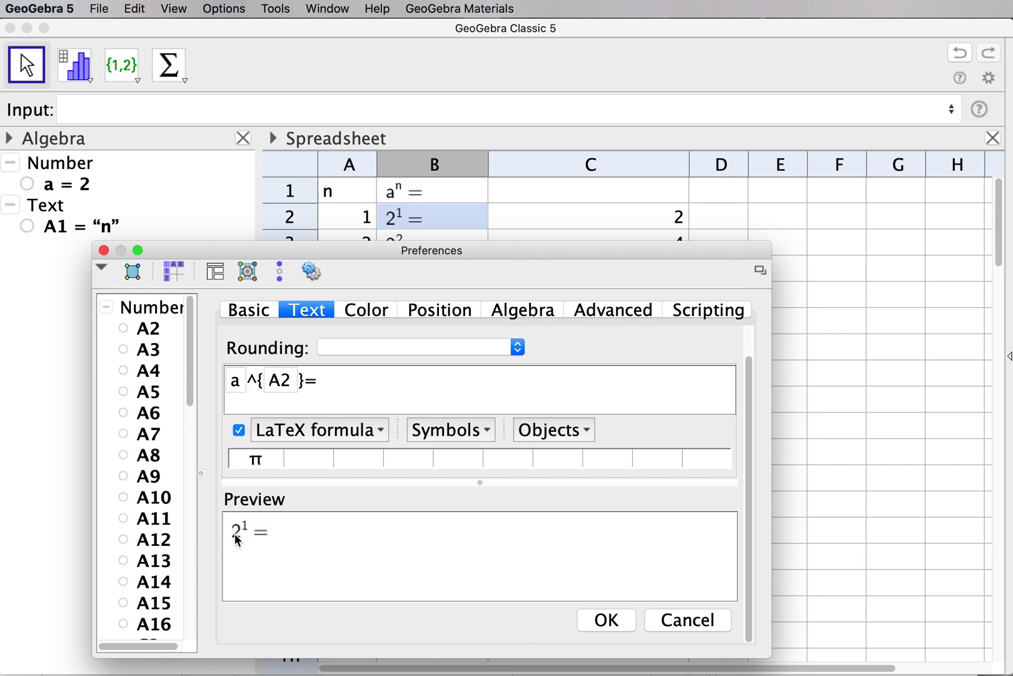
click(613, 620)
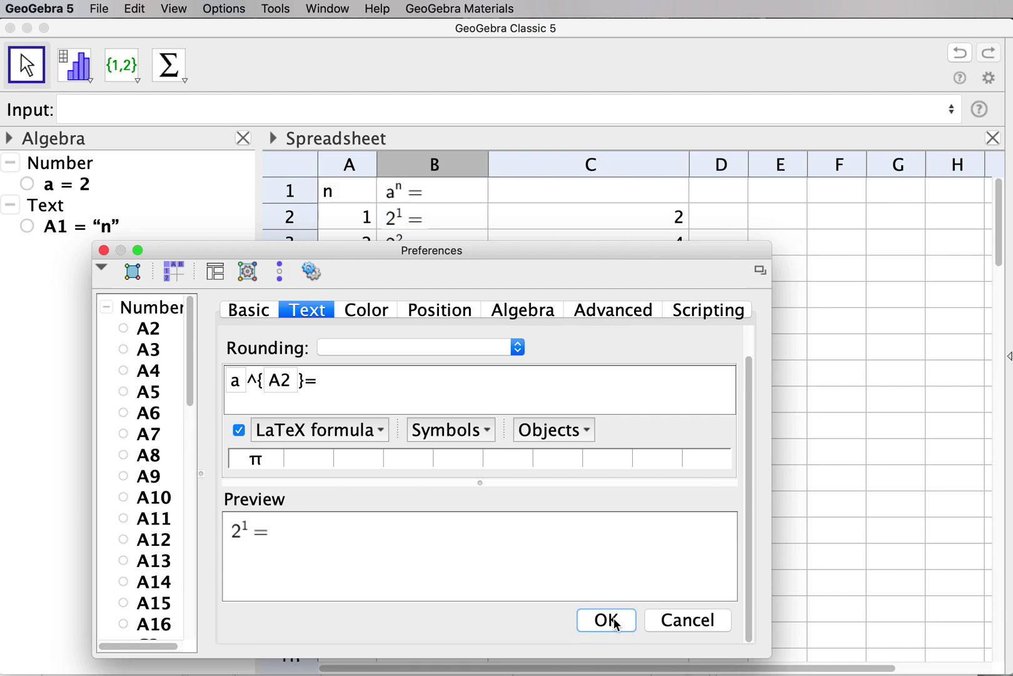
click(104, 250)
Fill the updated power expression in B2 down the column to B16 and deselect the range.
drag(550, 274, 550, 252)
click(469, 224)
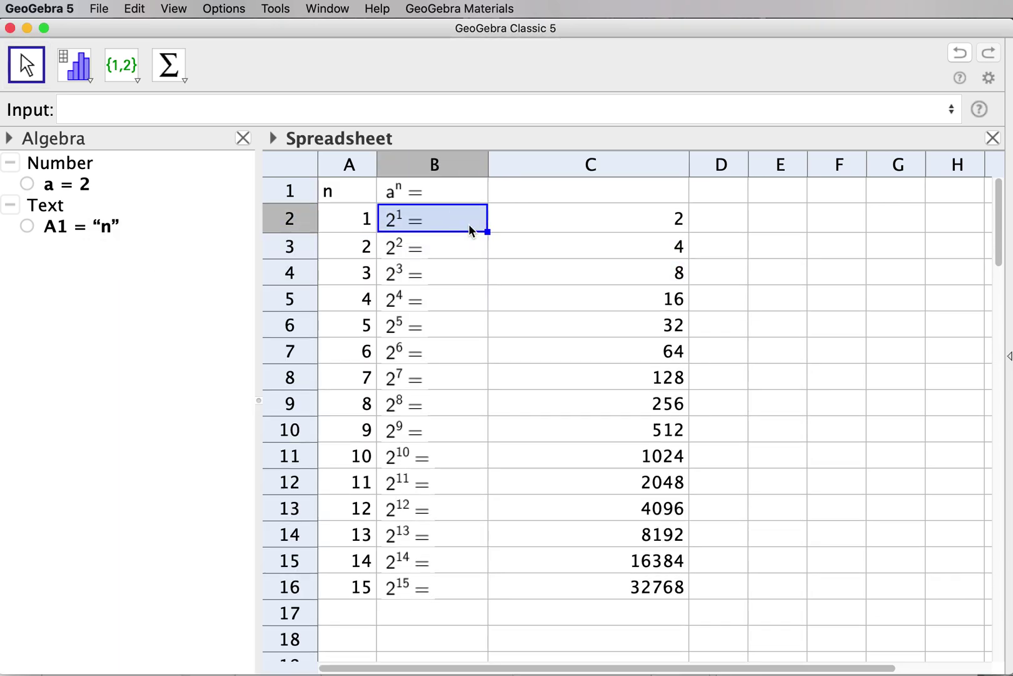
drag(488, 232, 490, 577)
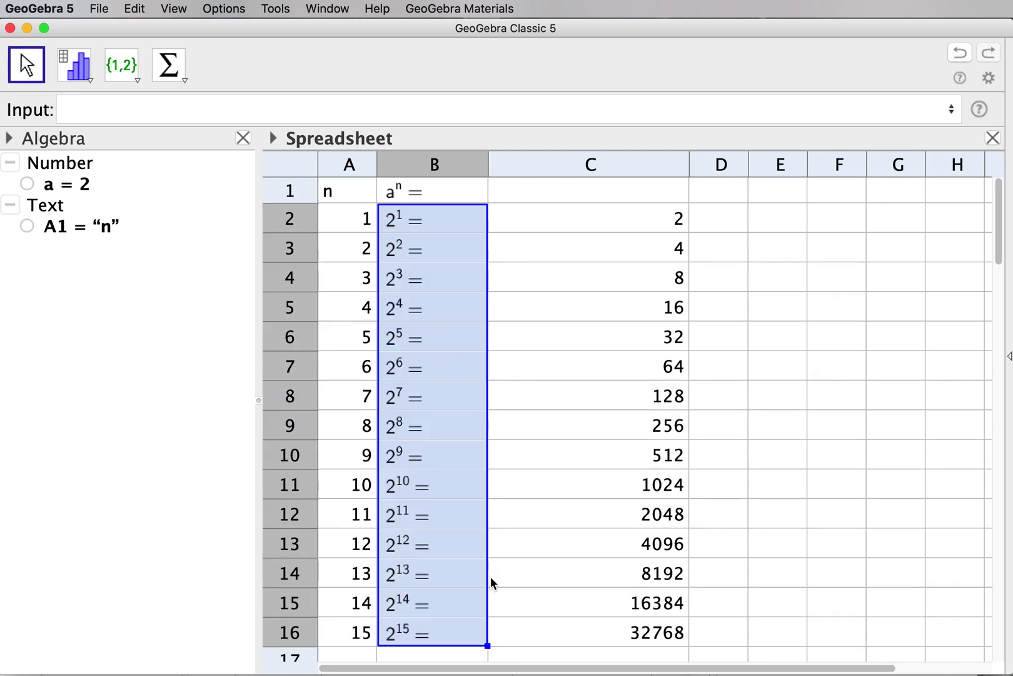
click(786, 404)
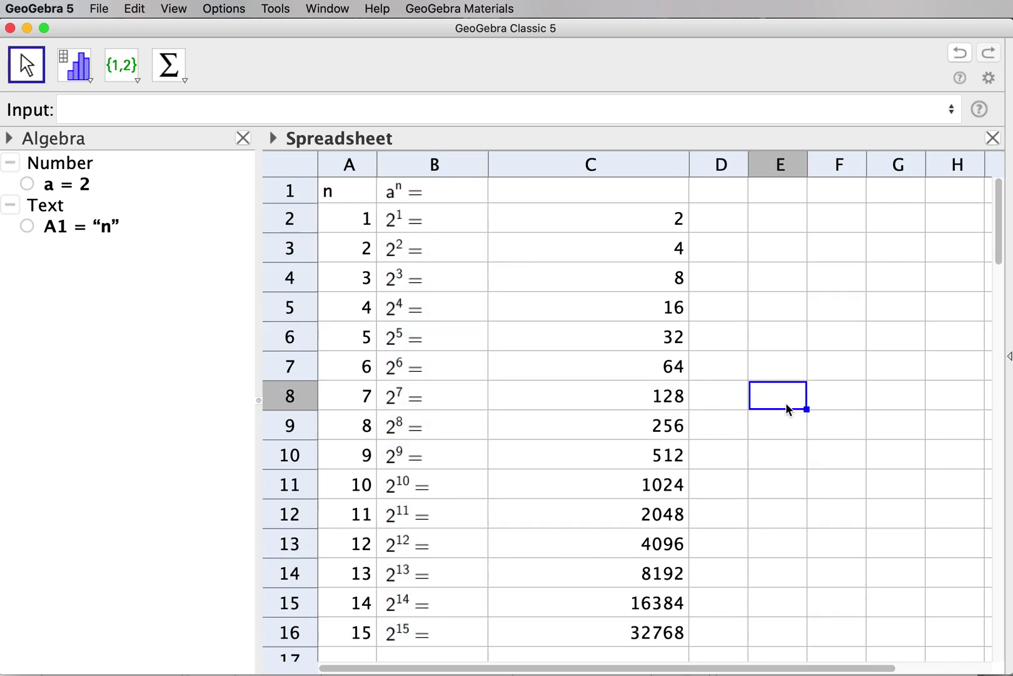
Set the number a to 3.
click(455, 222)
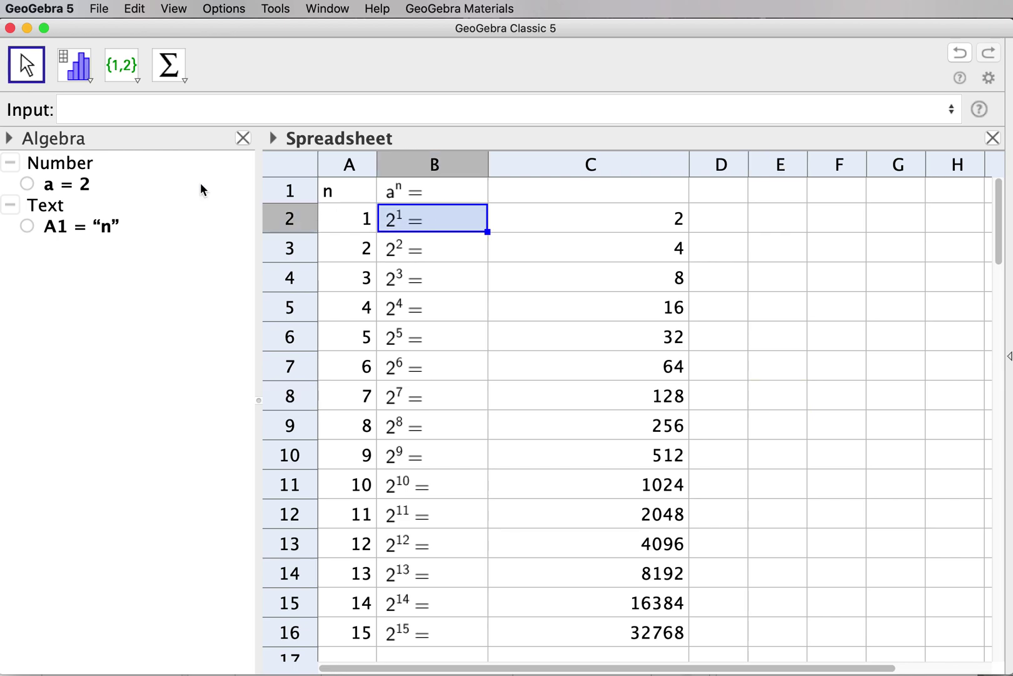
click(86, 183)
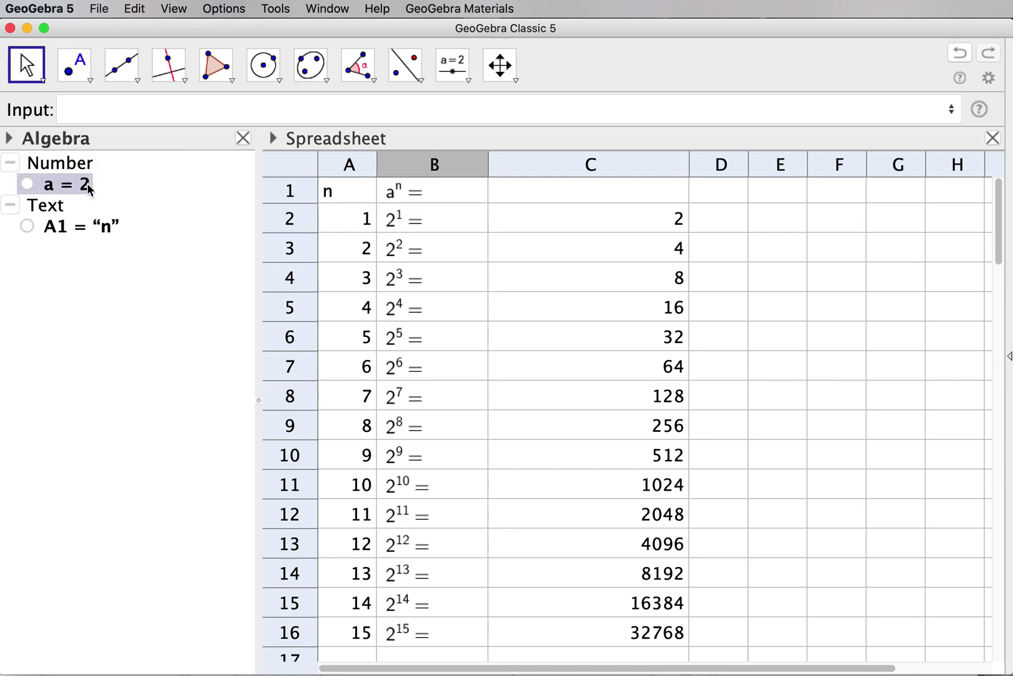
click(87, 184)
click(87, 183)
key(BackSpace)
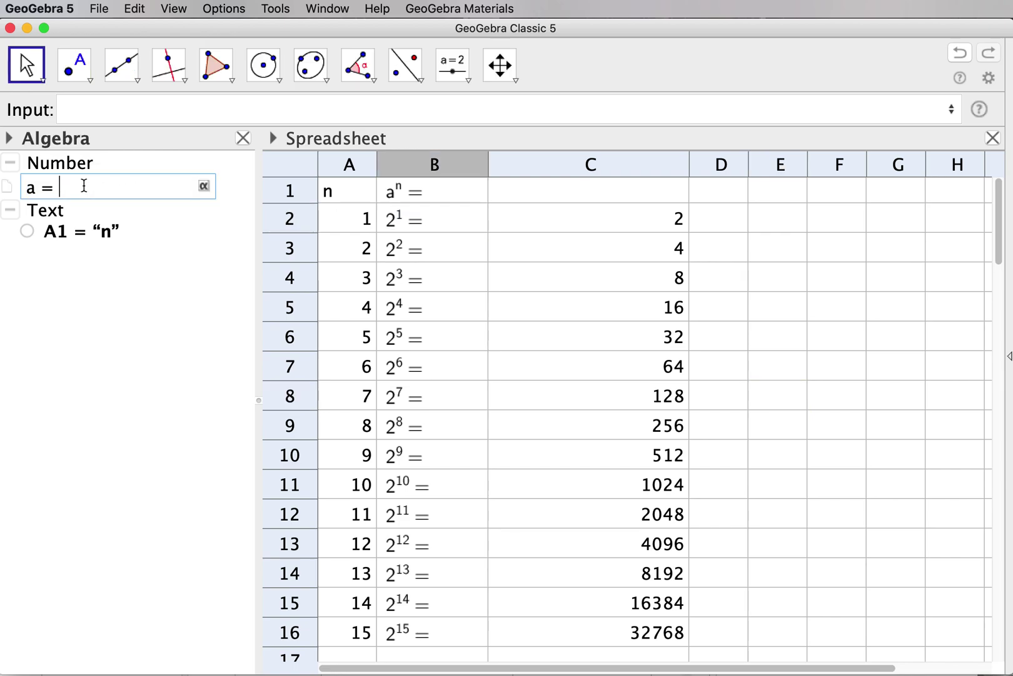
text(3)
key(Return)
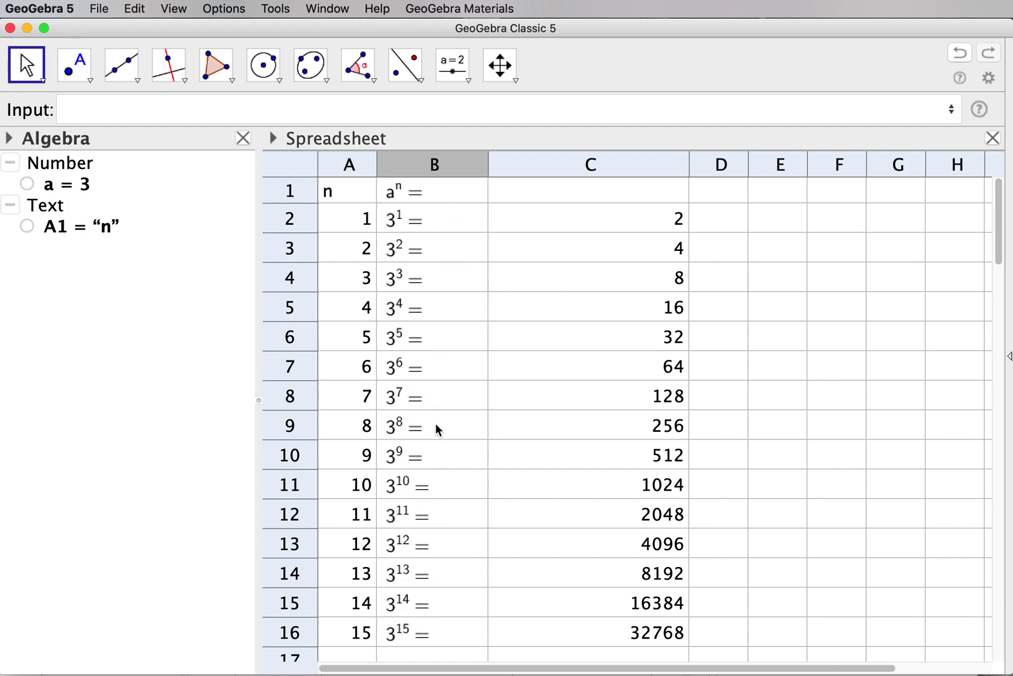
Change the formula in cell C2 to =a^A2.
click(577, 219)
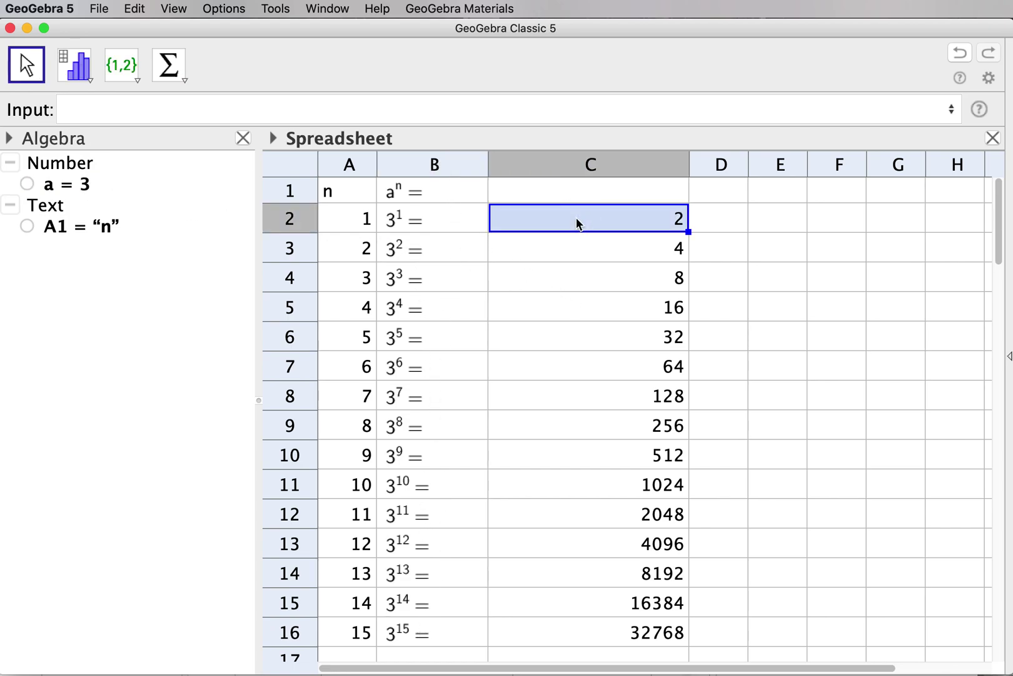
double_click(633, 217)
key(Left)
key(Left)
key(Left)
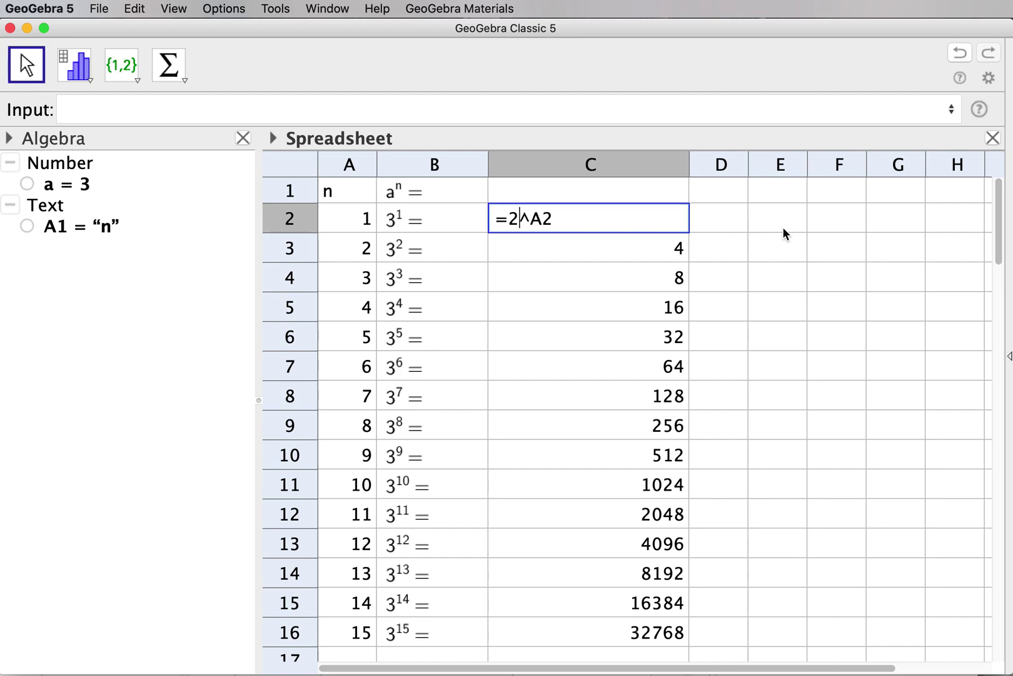
key(BackSpace)
text(a)
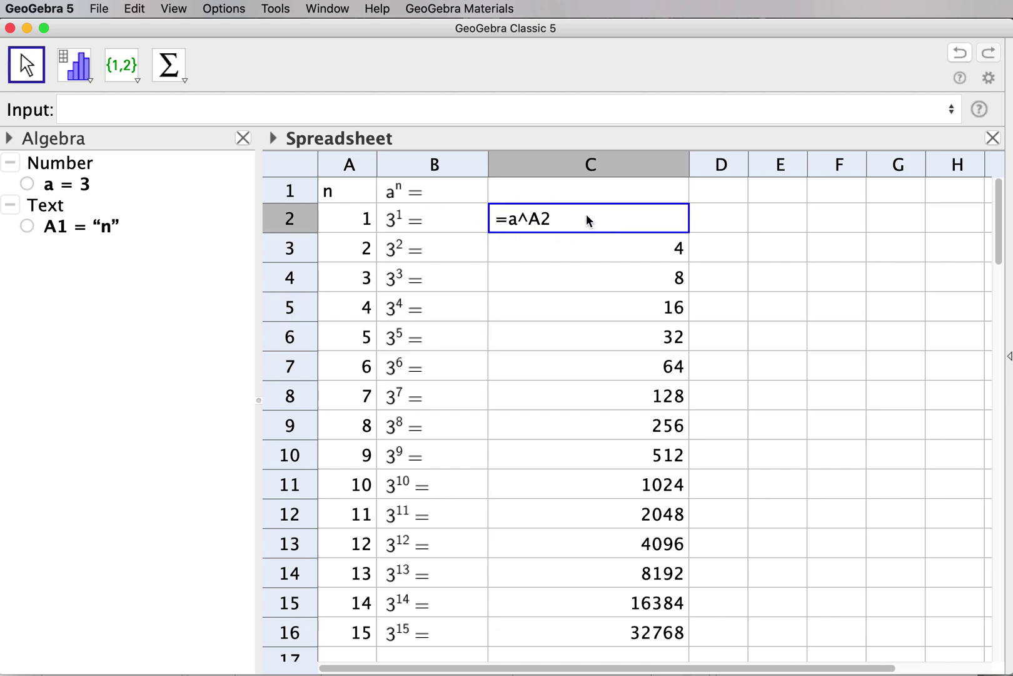
key(Return)
Fill the formula in C2 down the column to C16 and deselect the range.
click(651, 227)
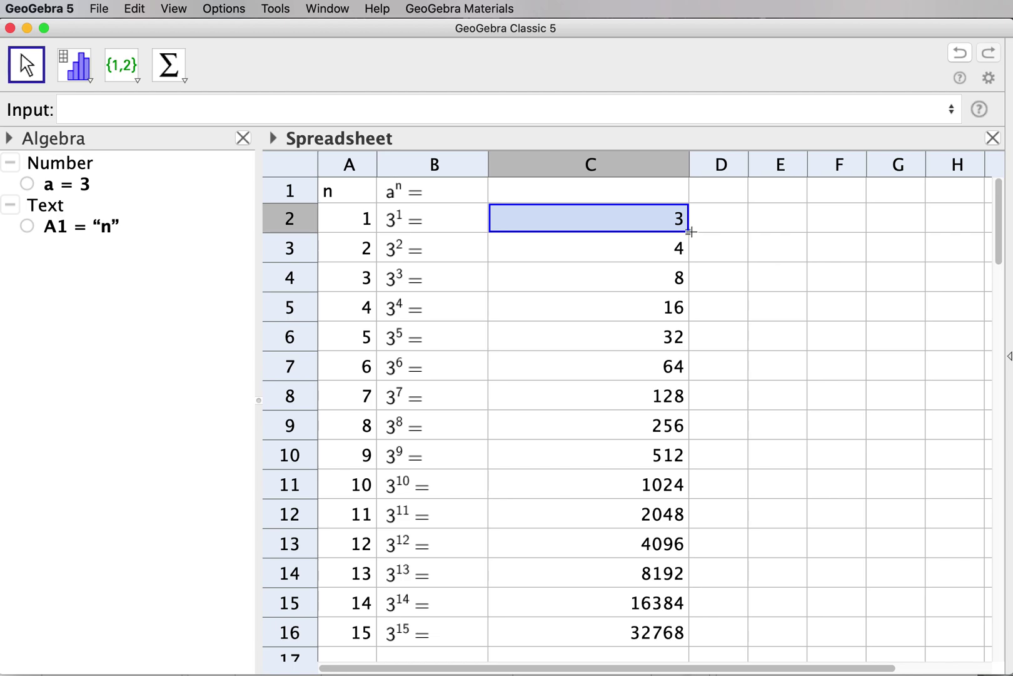
drag(689, 232, 711, 631)
click(815, 614)
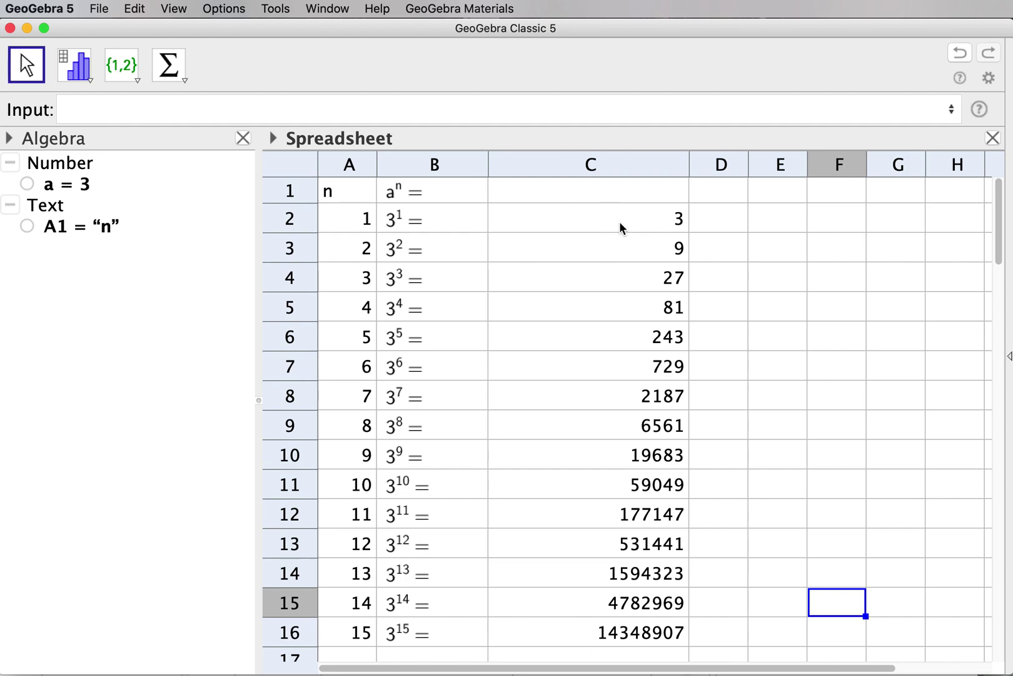
Set the number a to 4.
click(84, 186)
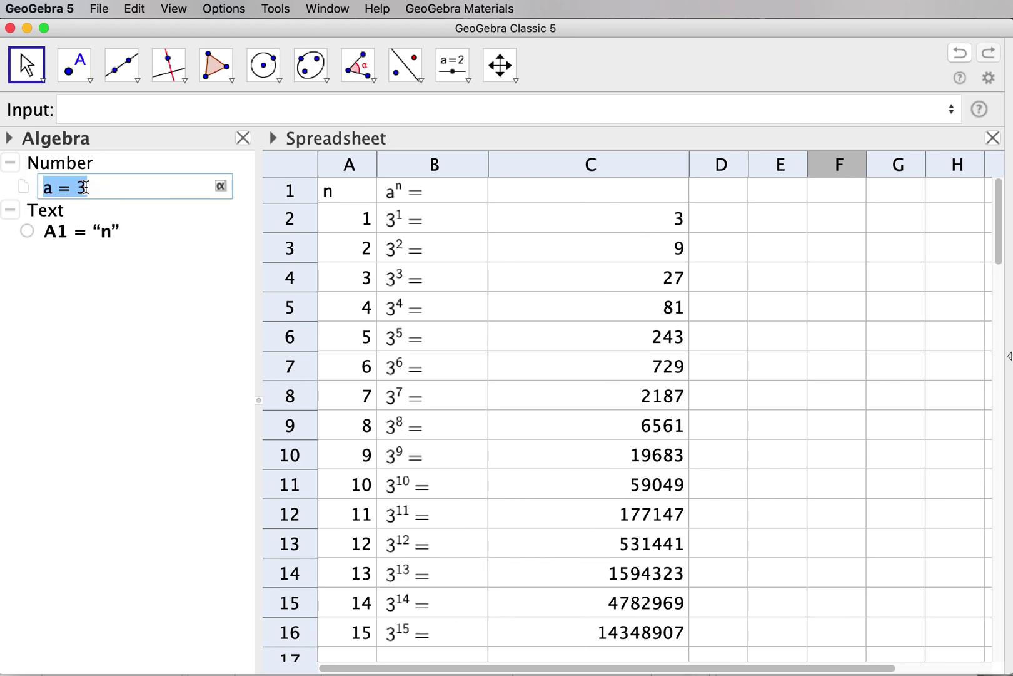
key(BackSpace)
text(4)
key(Return)
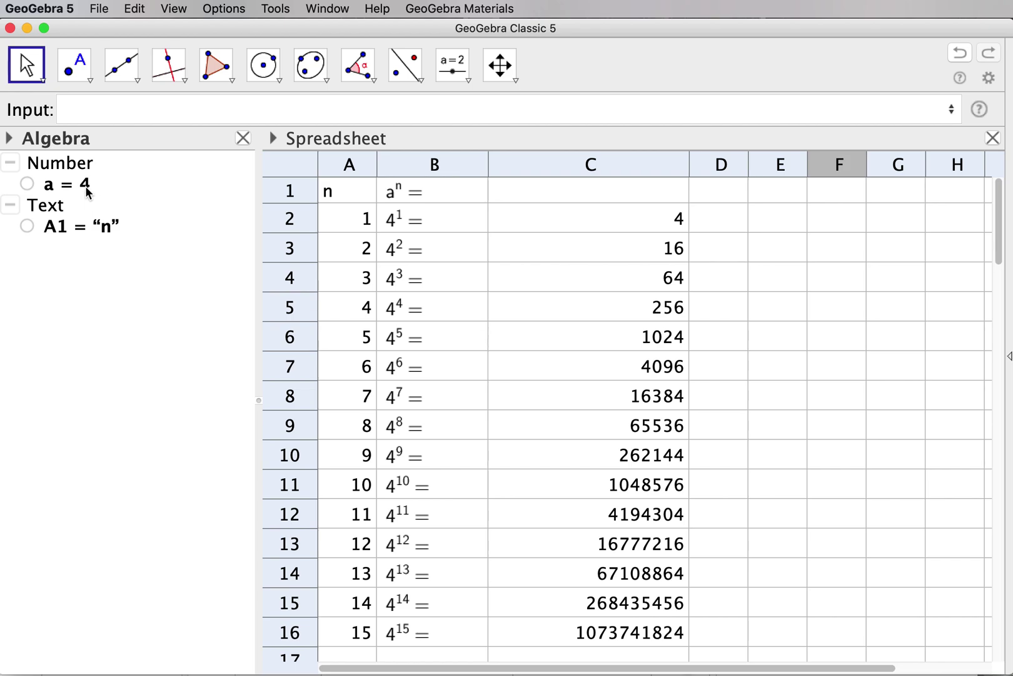
Set the number a to the fraction 1 / 2.
double_click(97, 189)
click(99, 188)
key(BackSpace)
text(1 )
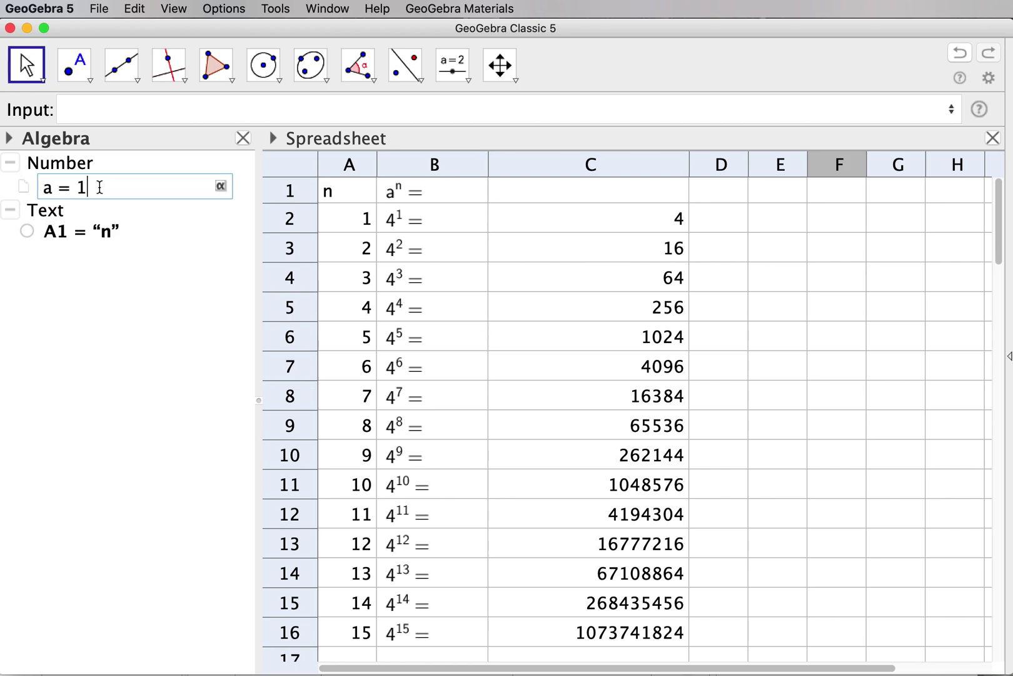
text(/ 2)
key(Return)
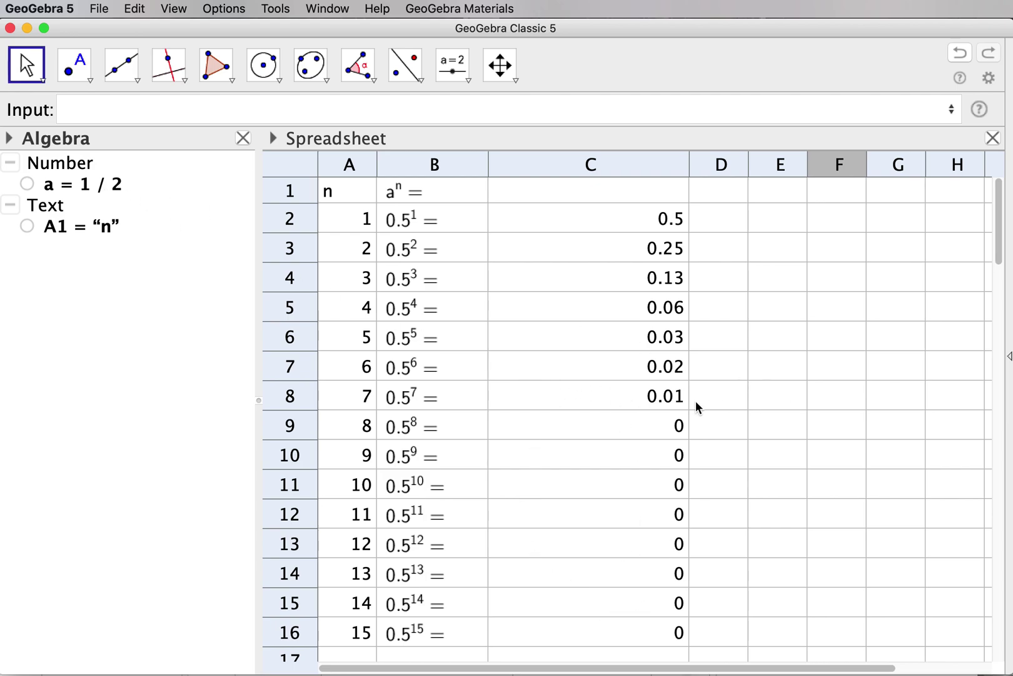
Set the number a back to 2.
click(116, 183)
click(118, 183)
click(132, 185)
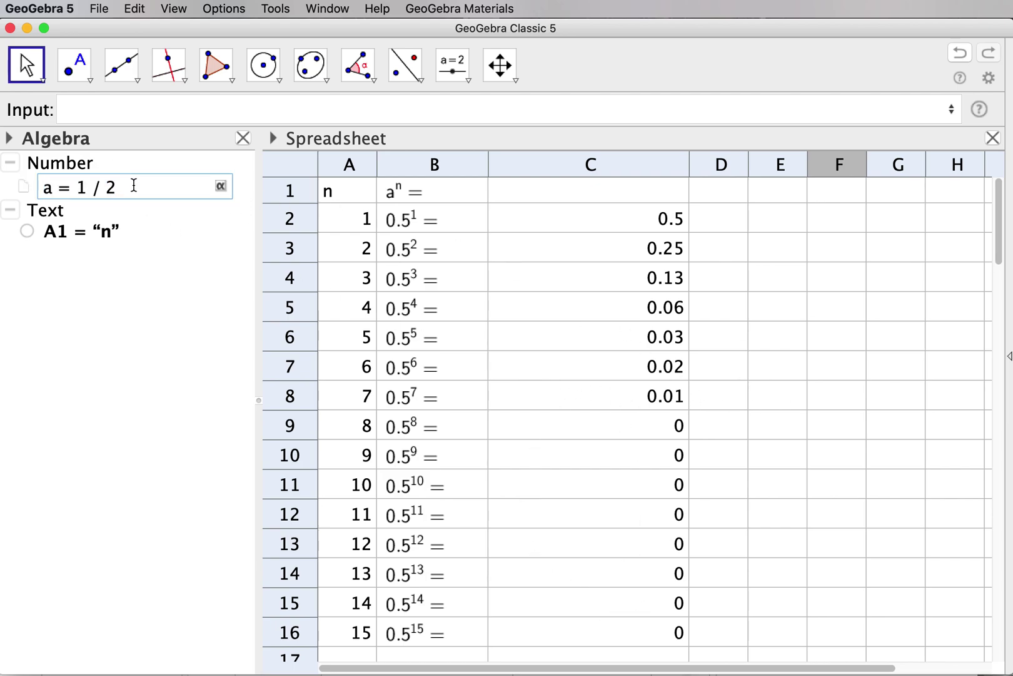
key(BackSpace)
key(BackSpace)
key(BackSpace)
key(BackSpace)
text(2)
key(Return)
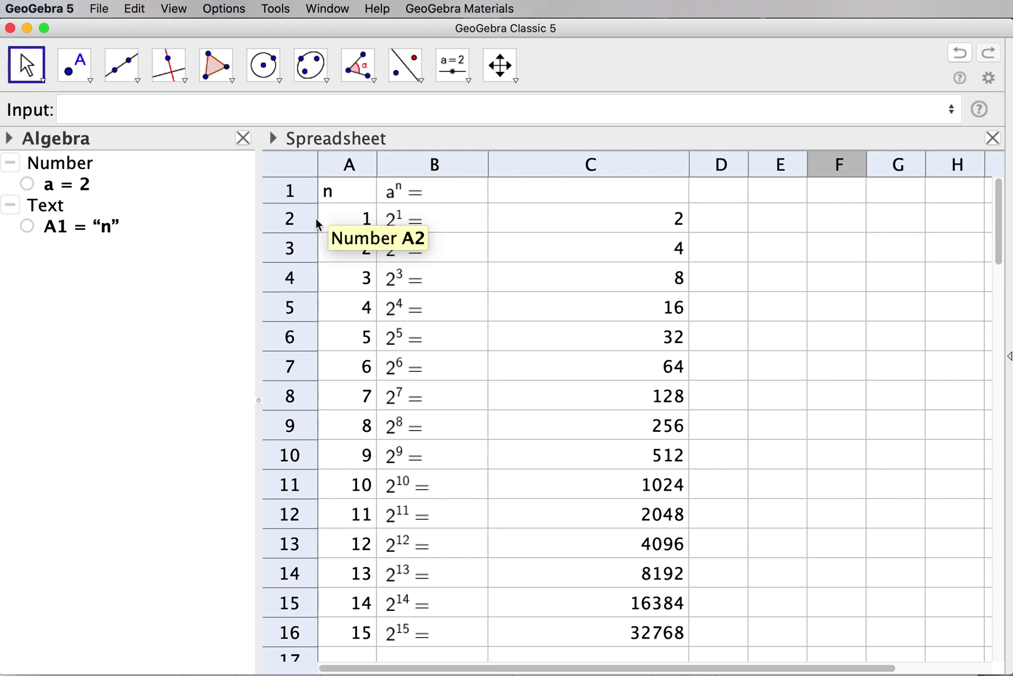
Define two new numbers, n1 = 1 and d = 1.
click(181, 112)
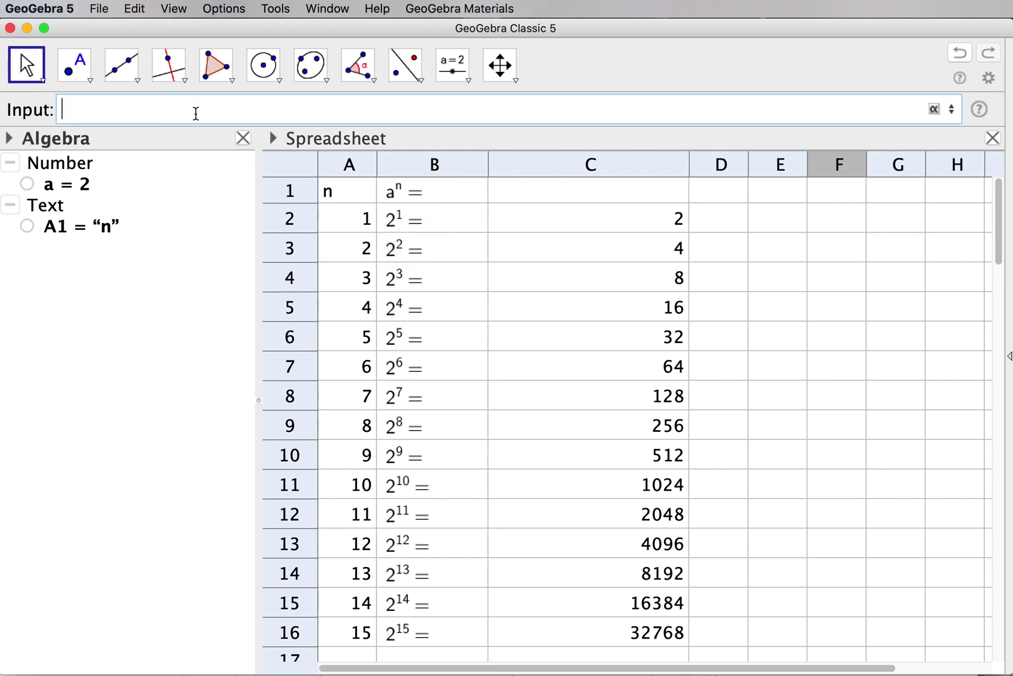
text(n1)
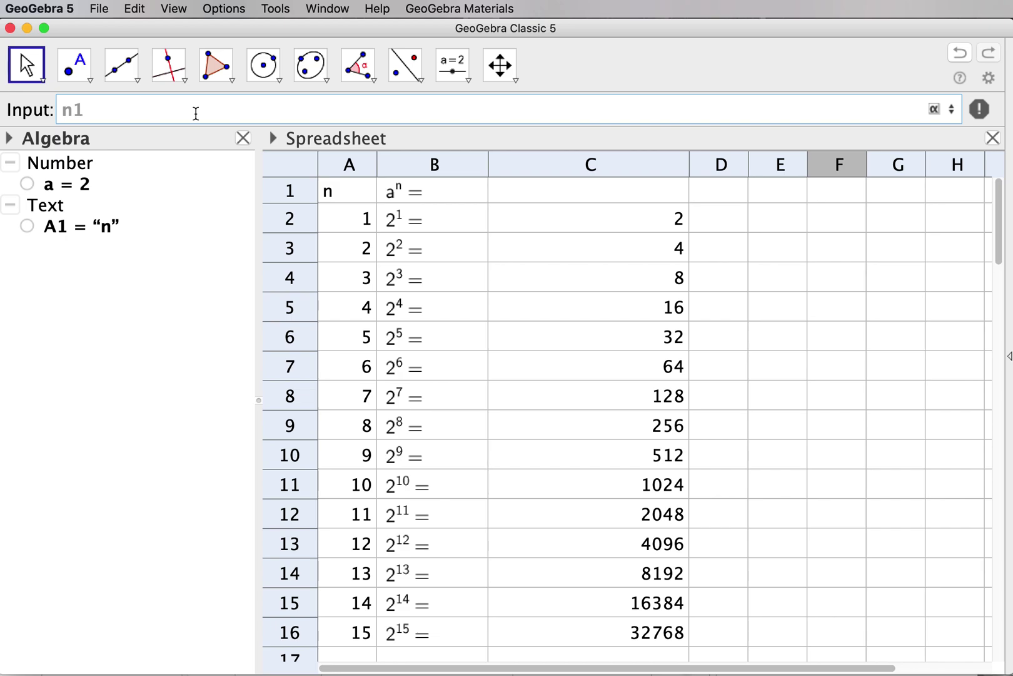
text(=1)
key(Return)
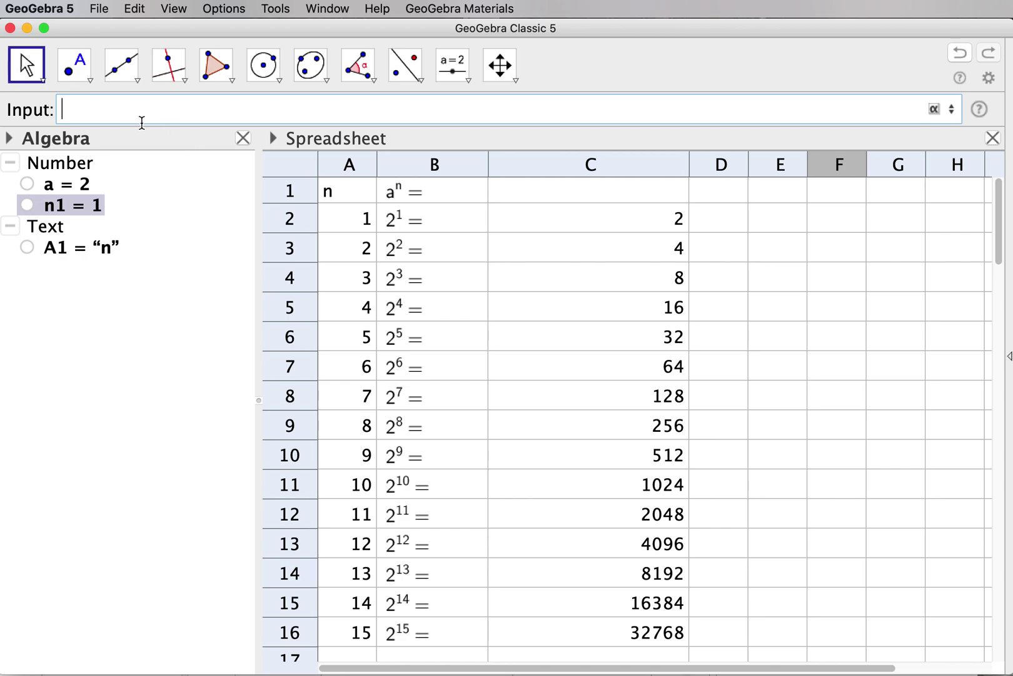
text(d=)
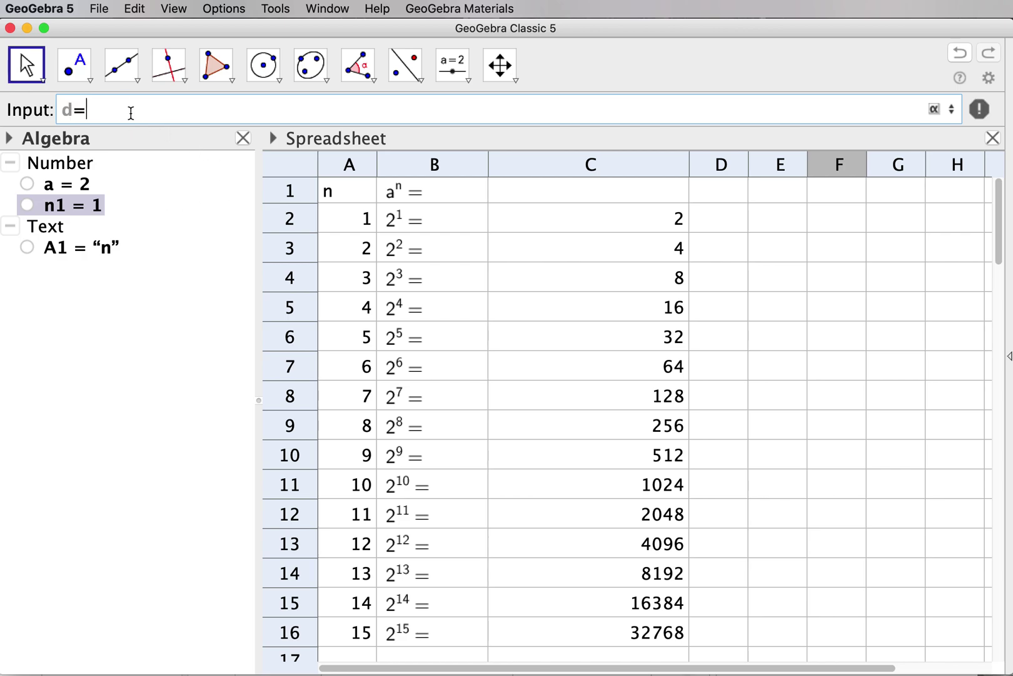
text(1)
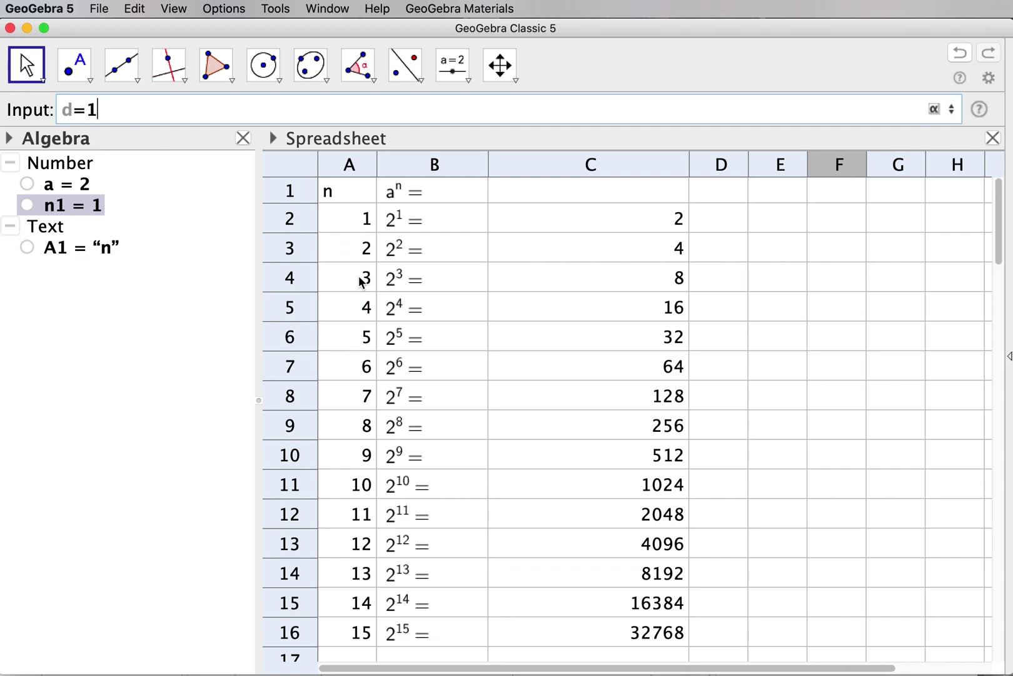
key(Return)
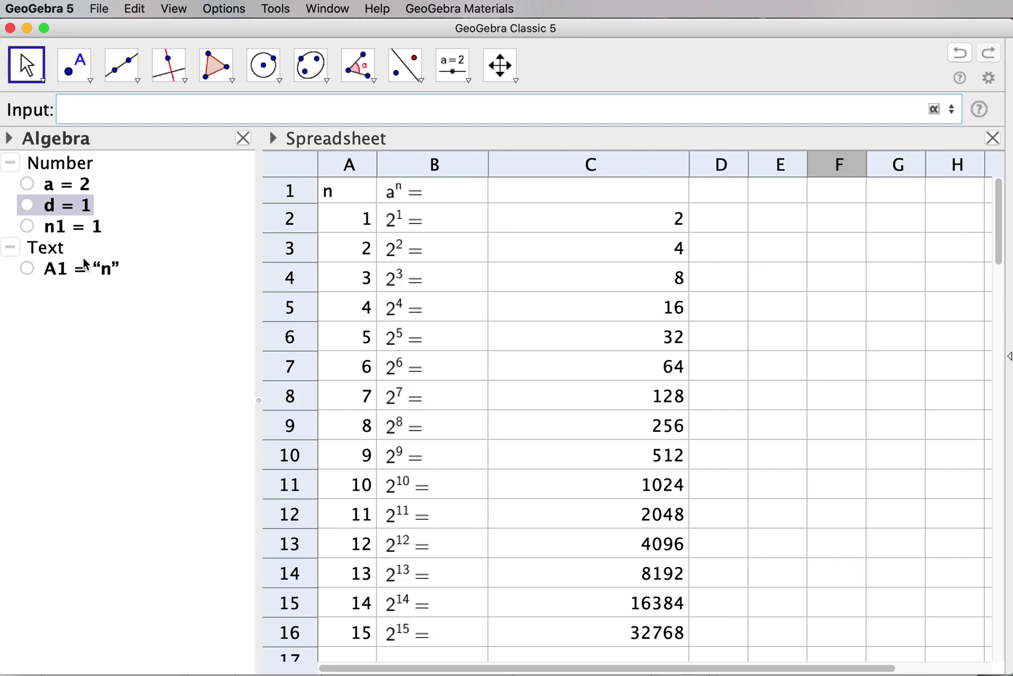
Replace the content of cell A2 with the formula =n1.
click(360, 226)
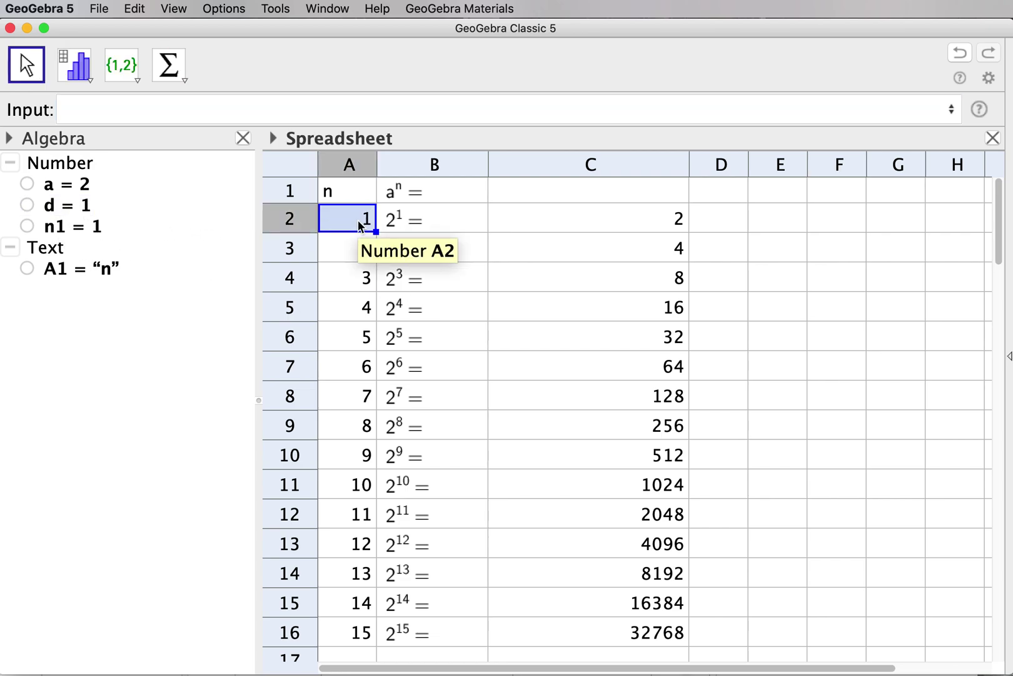
right_click(351, 218)
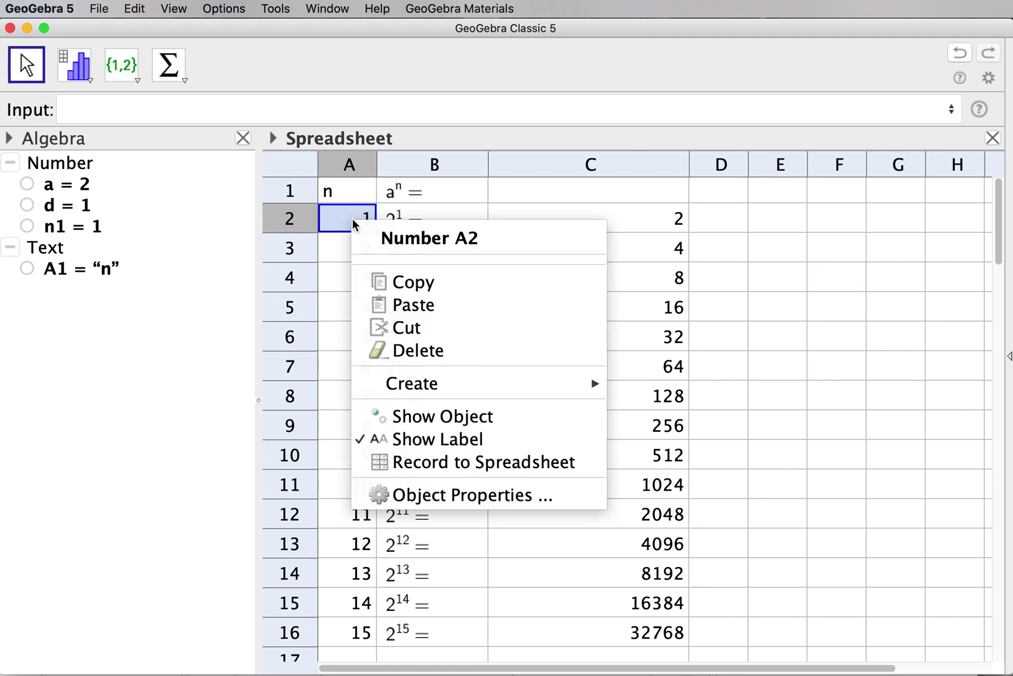
click(370, 216)
text(=1)
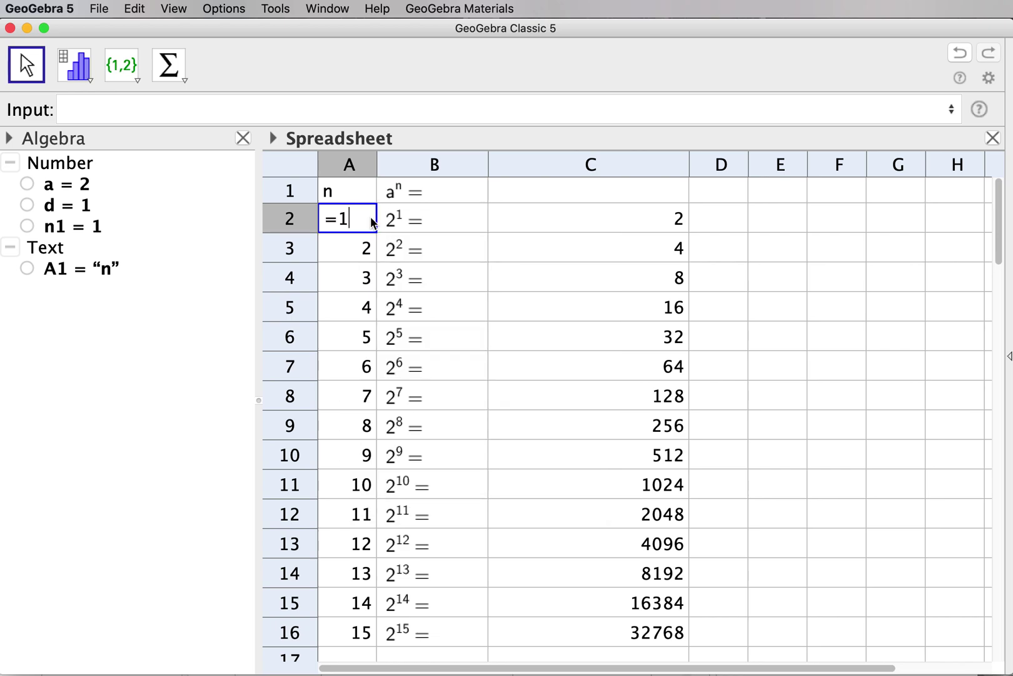
key(BackSpace)
text(n1)
key(Return)
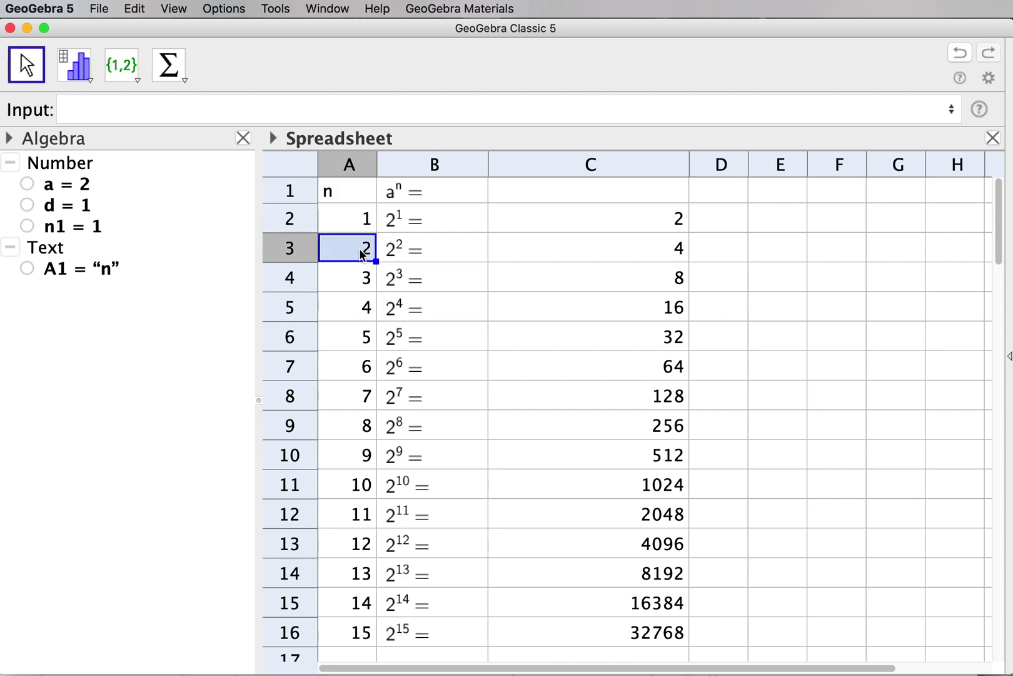
Enter the formula =A2+d in cell A3 and fill it down the column to A16.
text(=2)
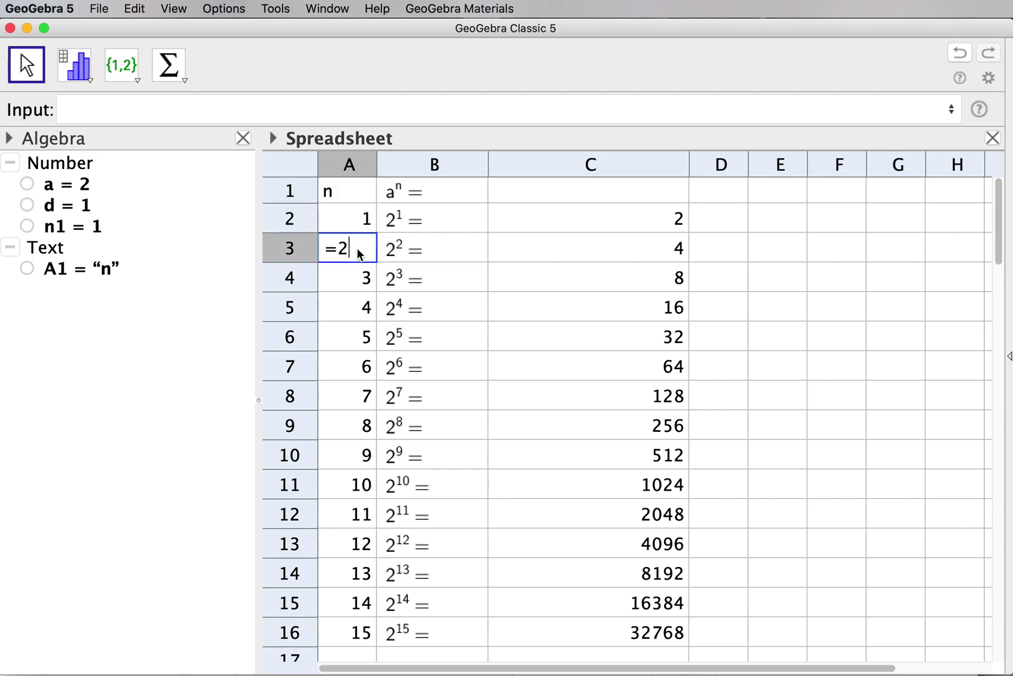
key(BackSpace)
text(A2+d)
key(Return)
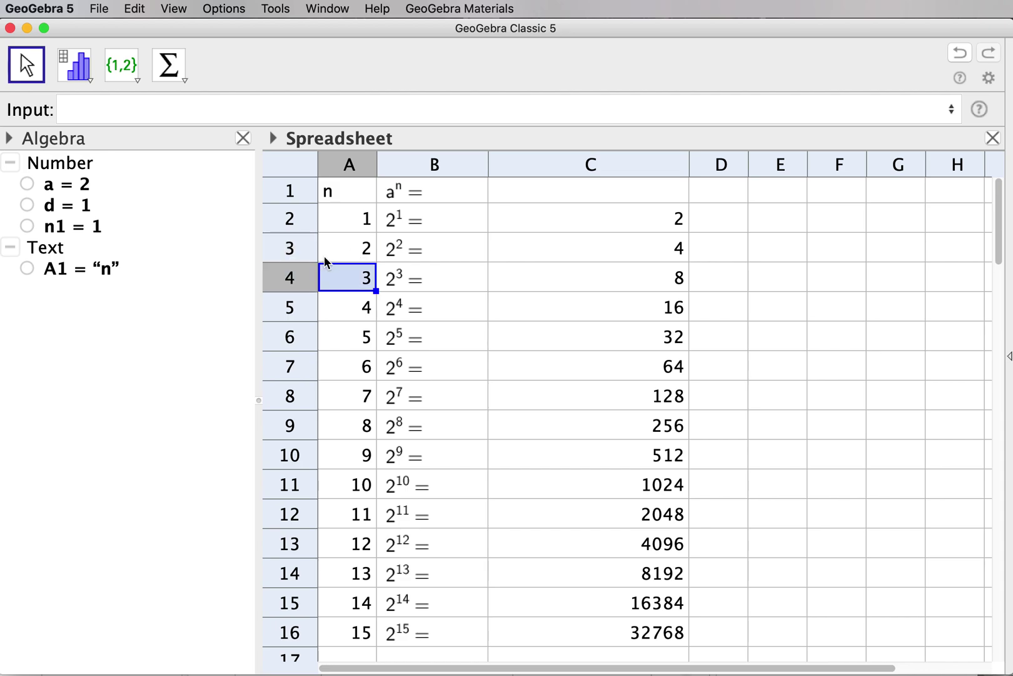
click(361, 259)
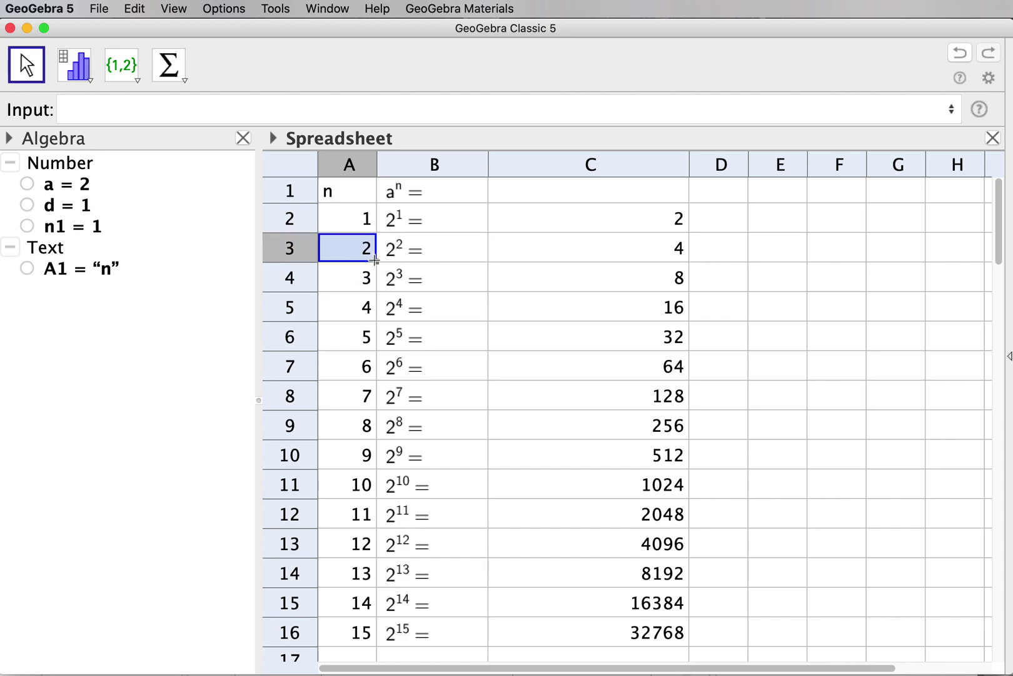
drag(376, 261, 370, 633)
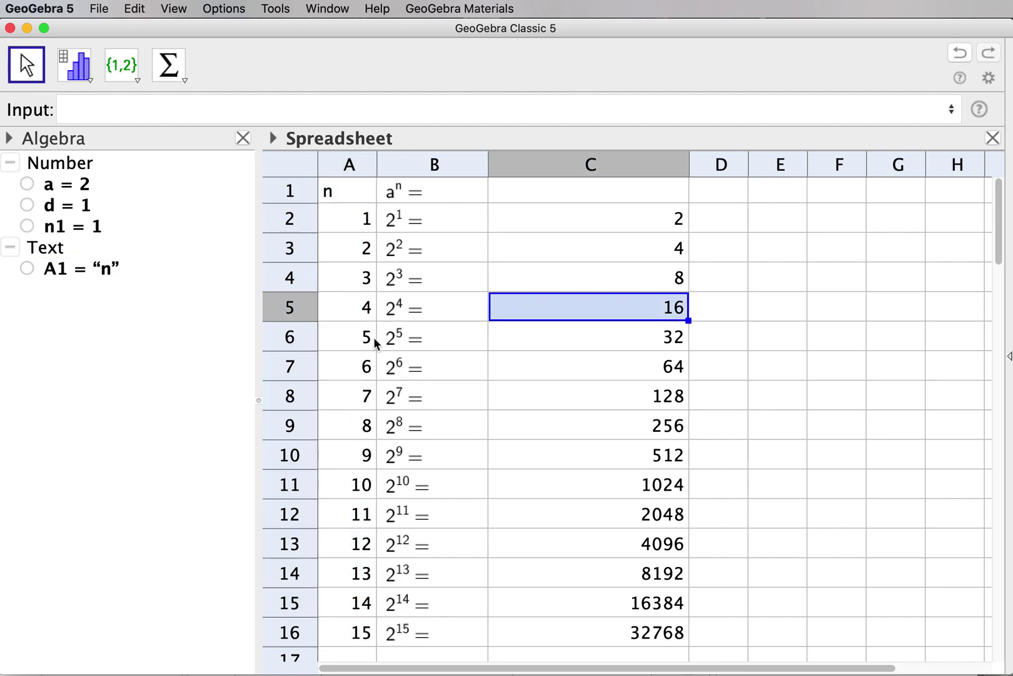
Set the starting exponent n1 to 3.
click(98, 227)
click(99, 227)
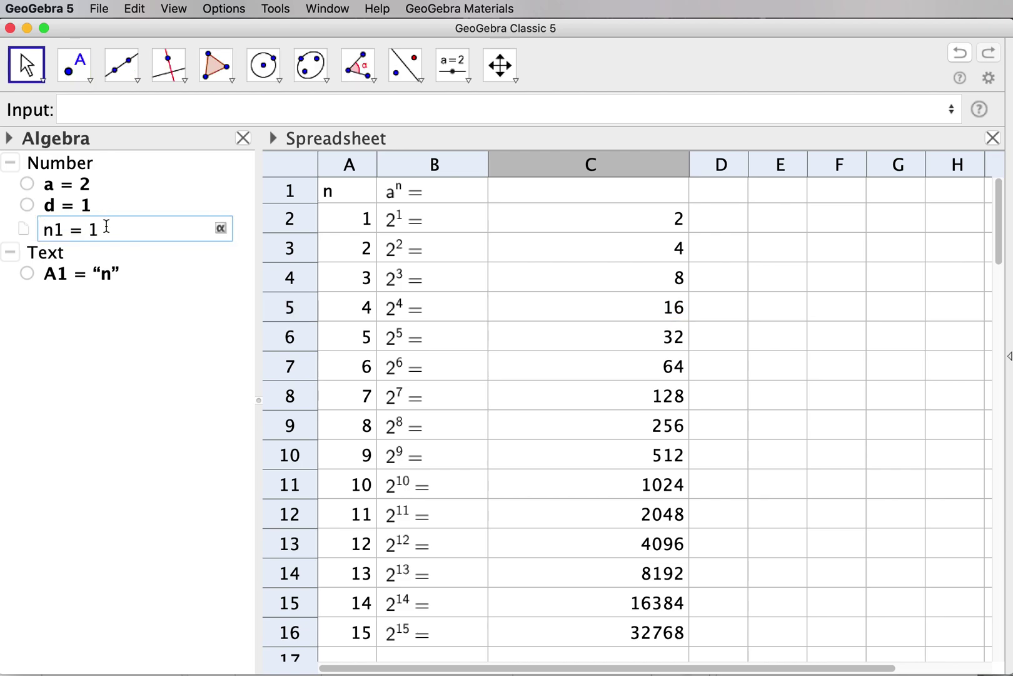
key(BackSpace)
text(3)
key(Return)
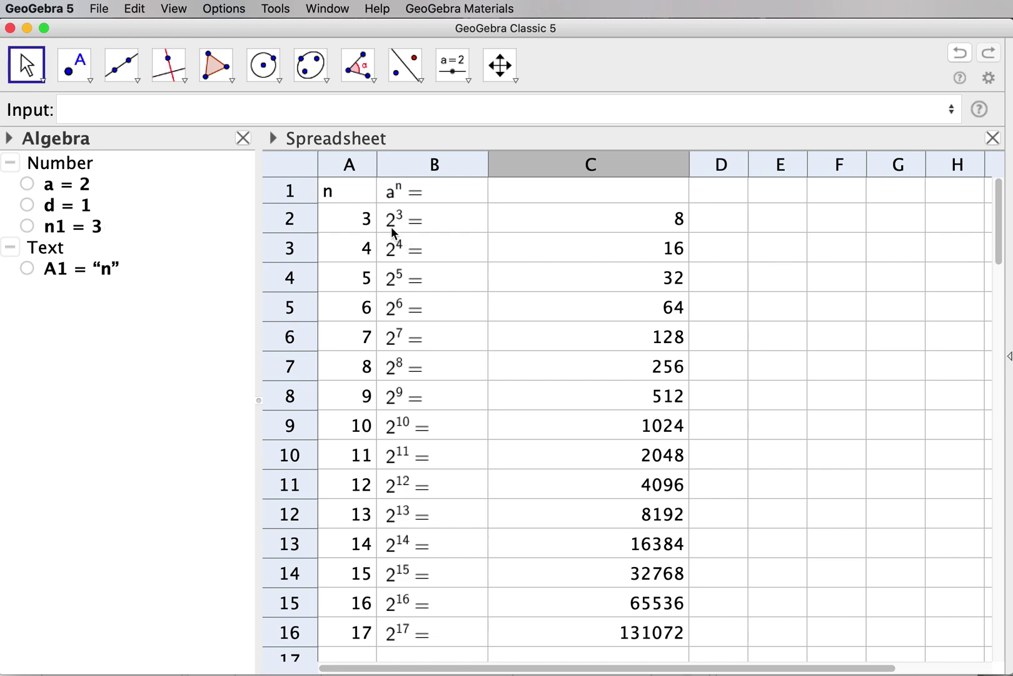
Set the starting exponent n1 to -3.
click(82, 183)
click(93, 208)
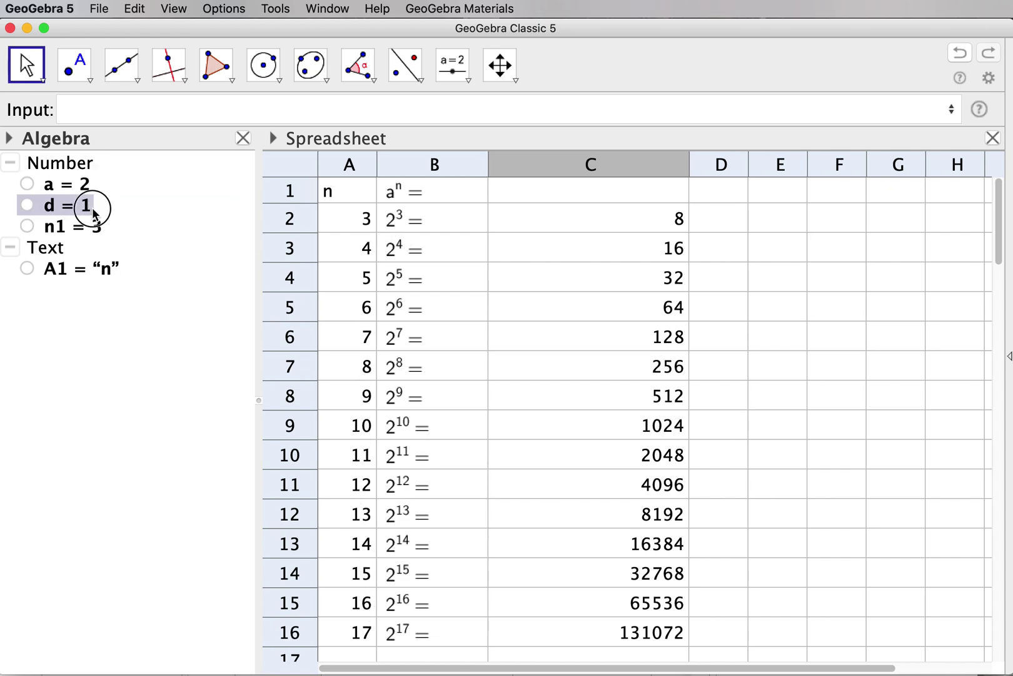
click(99, 227)
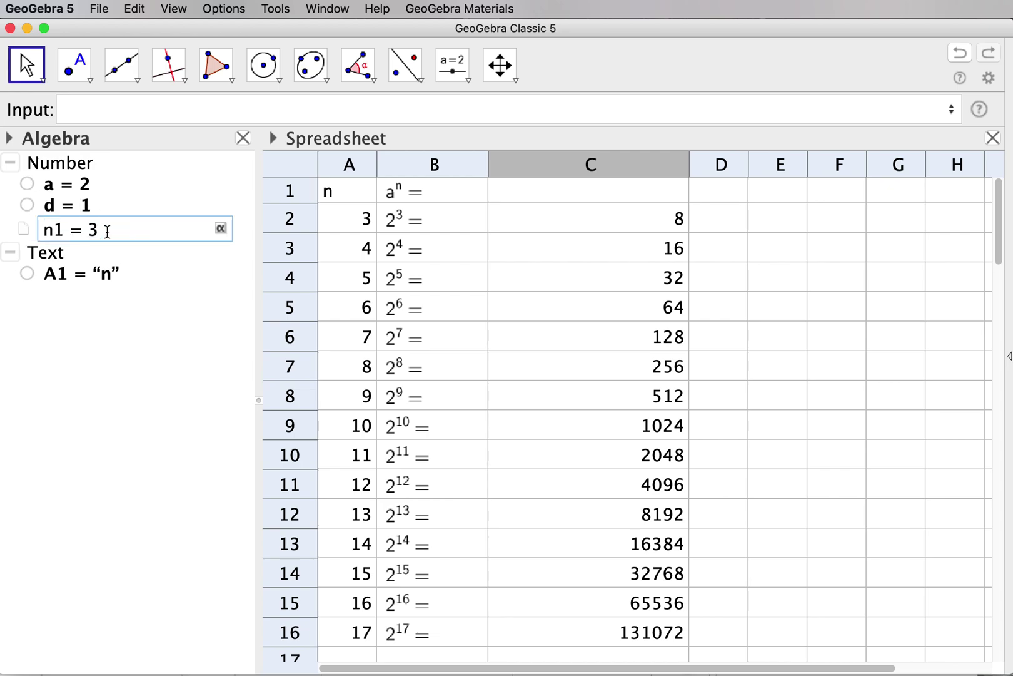
key(BackSpace)
text(-3)
key(Return)
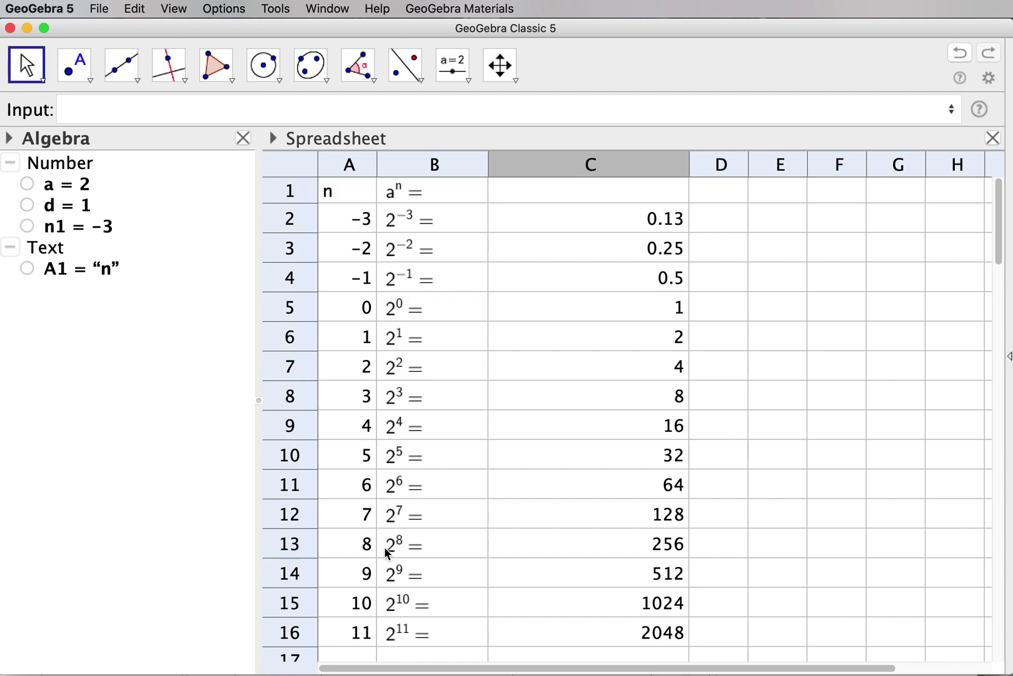
Set the exponent increment d to 0.5.
click(86, 211)
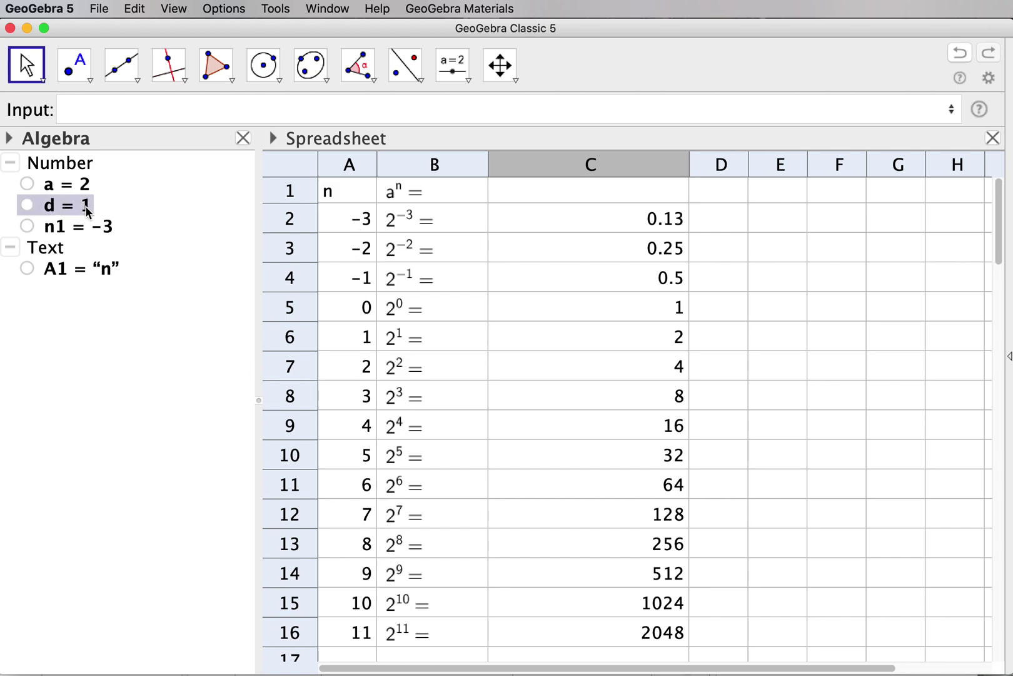
click(87, 212)
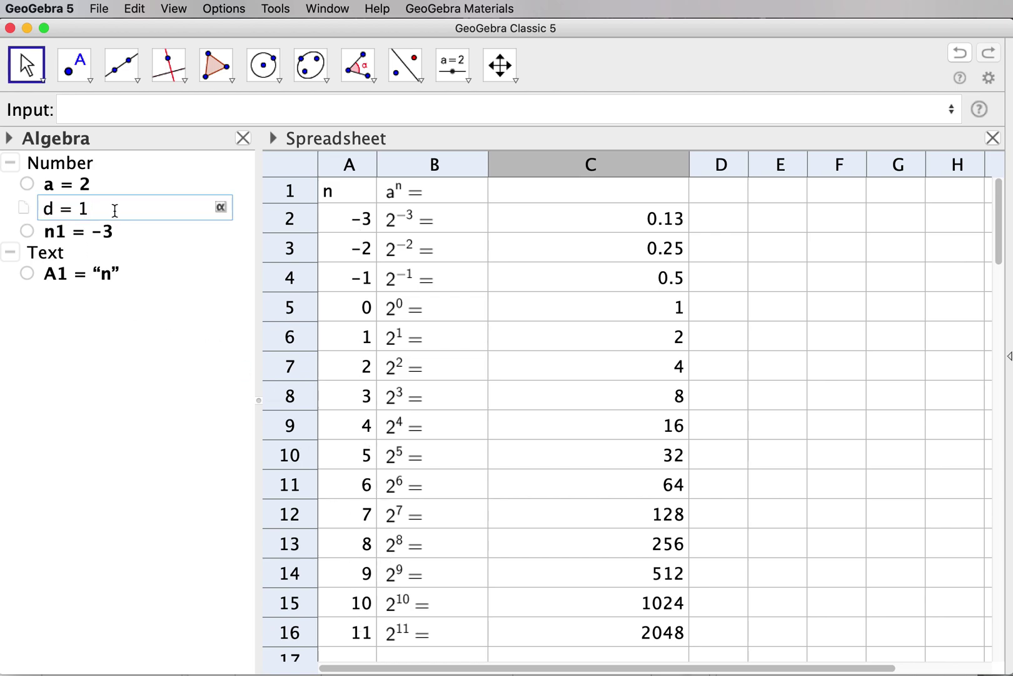
text(0.5)
key(Return)
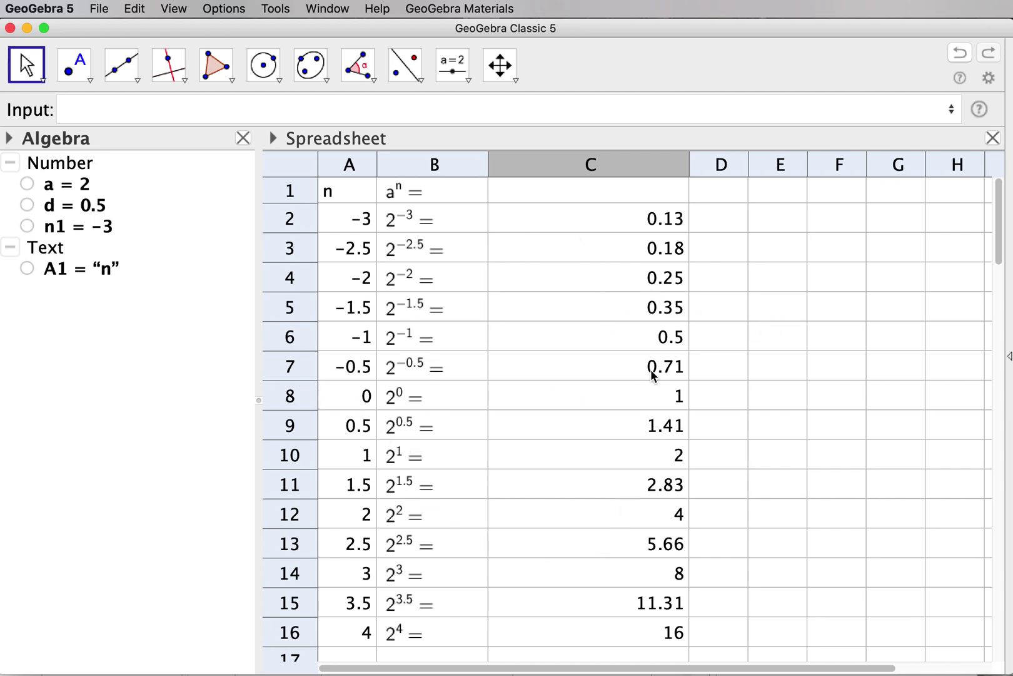
Set the starting exponent n1 back to 1.
double_click(102, 231)
click(127, 227)
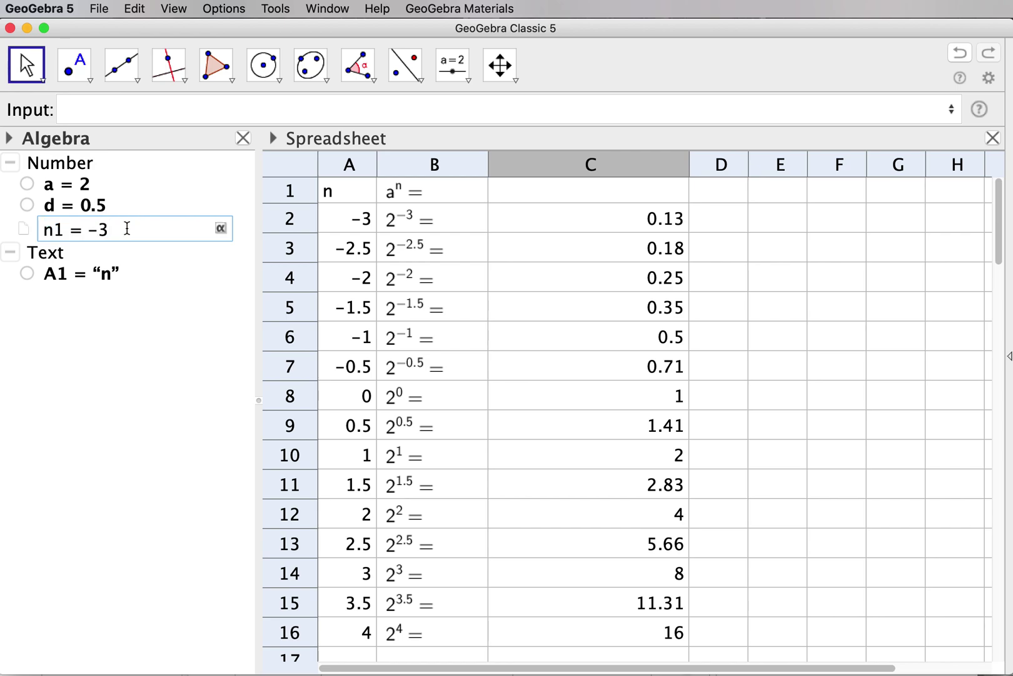
key(BackSpace)
key(BackSpace)
text(1)
key(Return)
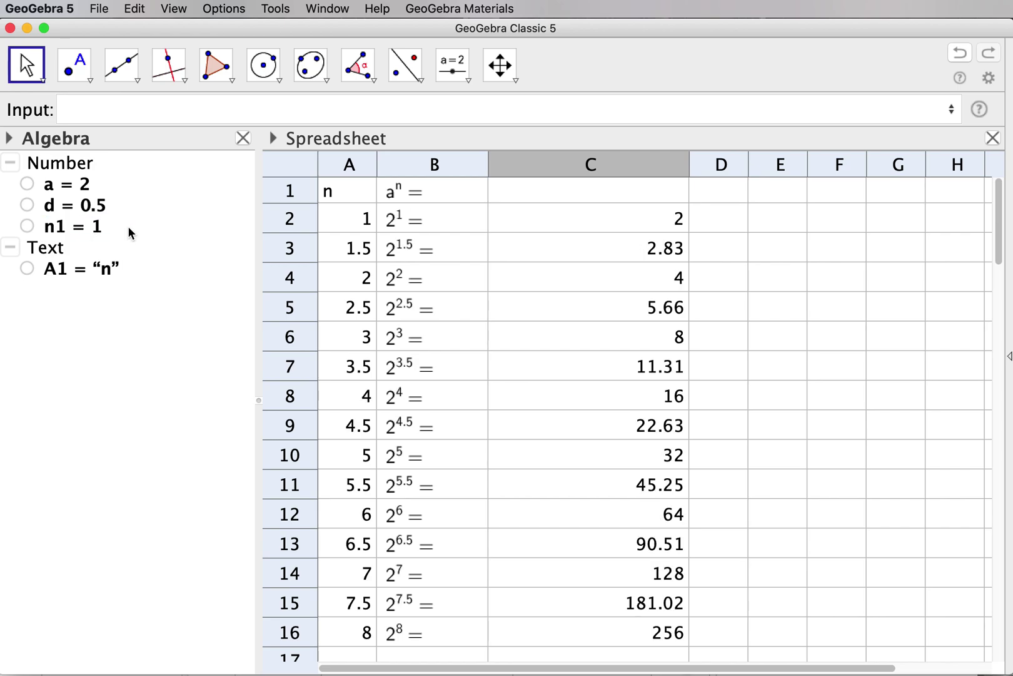
Set the exponent increment d back to 1.
double_click(101, 205)
click(120, 209)
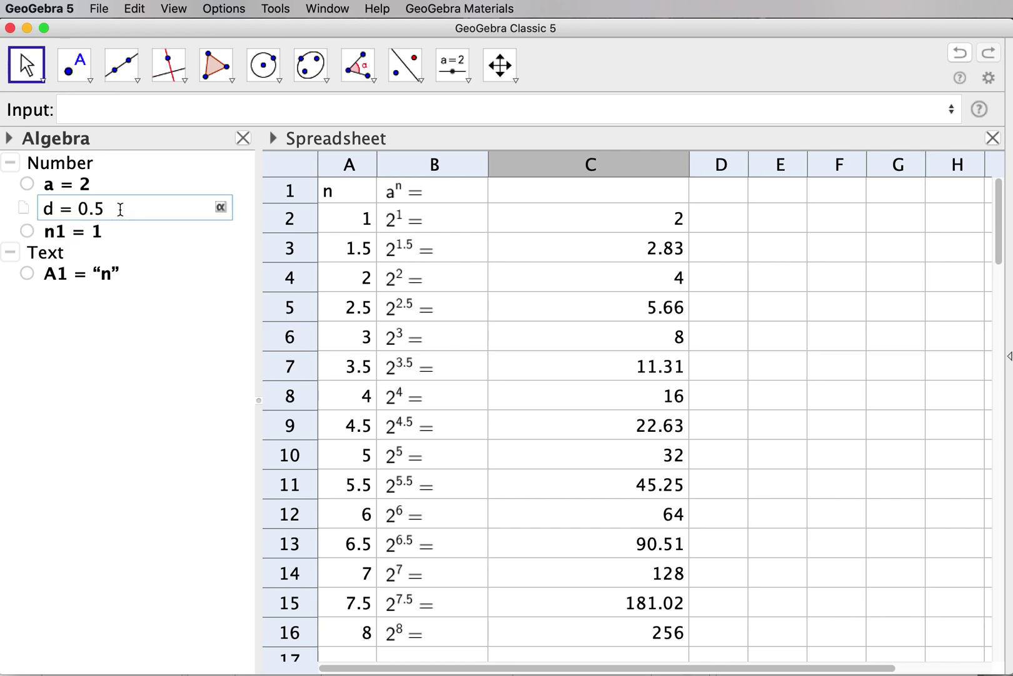
key(BackSpace)
key(BackSpace)
key(BackSpace)
text(1)
key(Return)
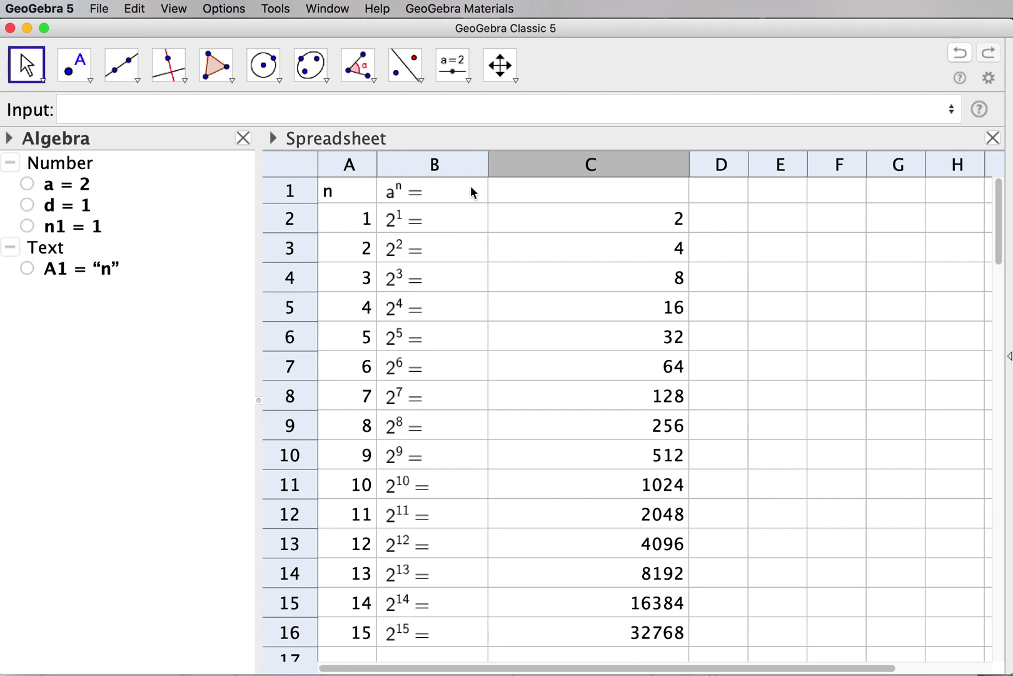
Show the Graphics view, dock it above the Algebra view, and widen both to about half the window.
click(174, 12)
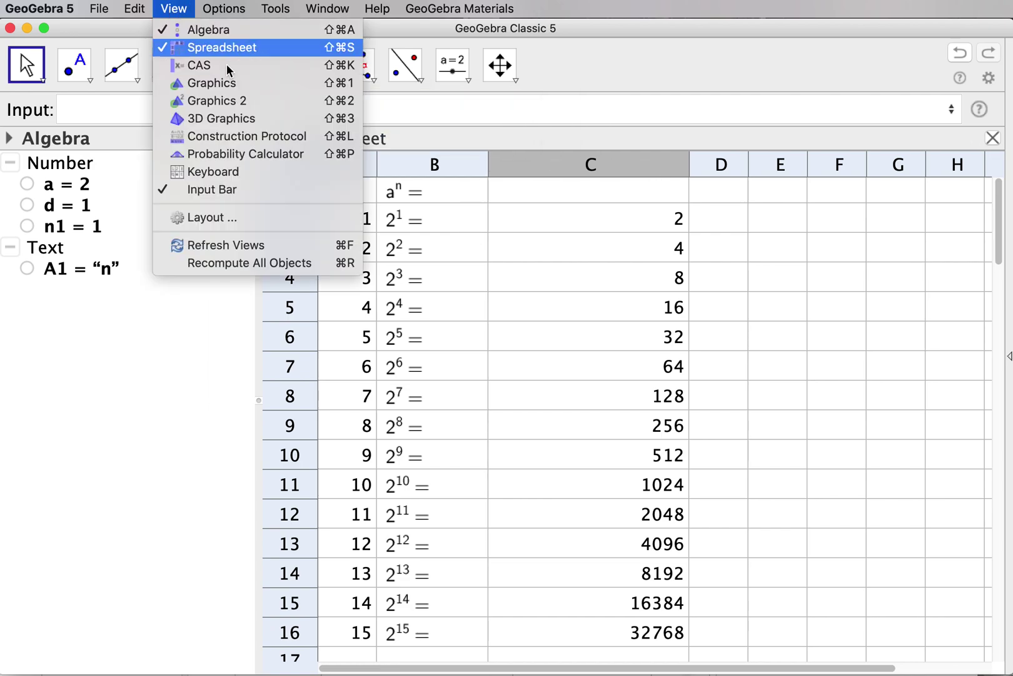
click(267, 90)
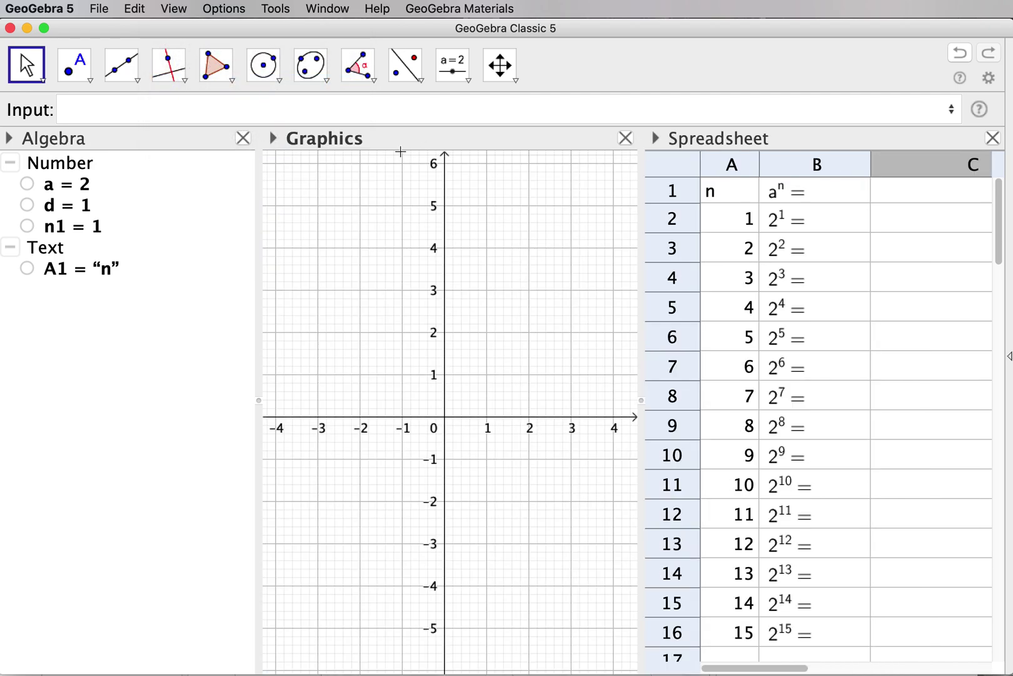
drag(508, 139, 149, 250)
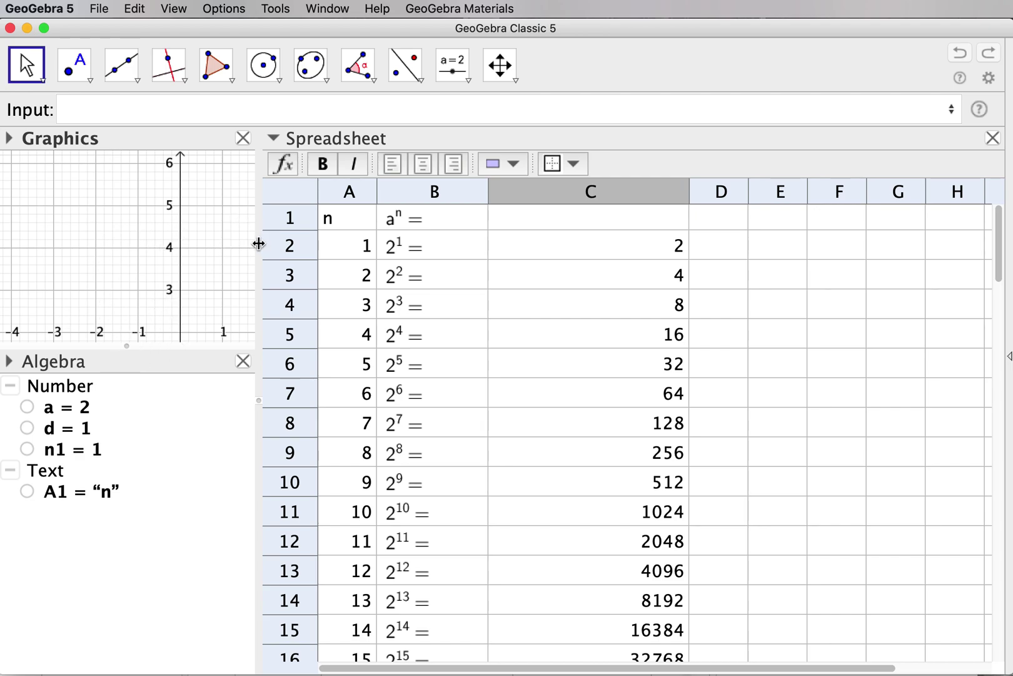
drag(260, 243, 475, 246)
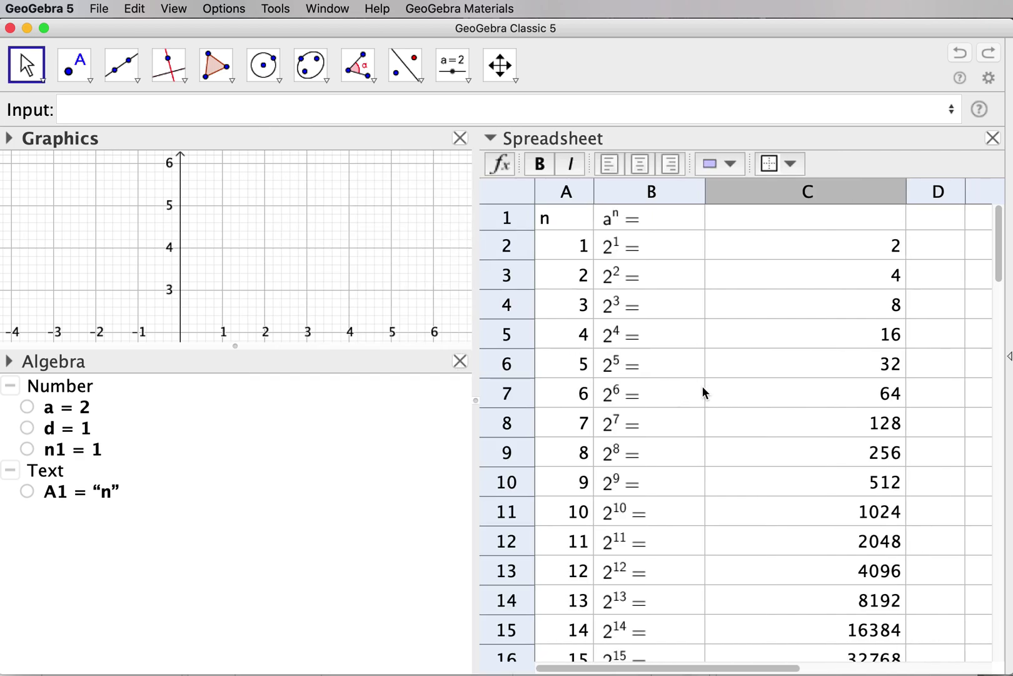
Hide the axes and the grid in the Graphics view, and collapse its style bar.
mouse_move(442, 149)
click(10, 140)
click(24, 164)
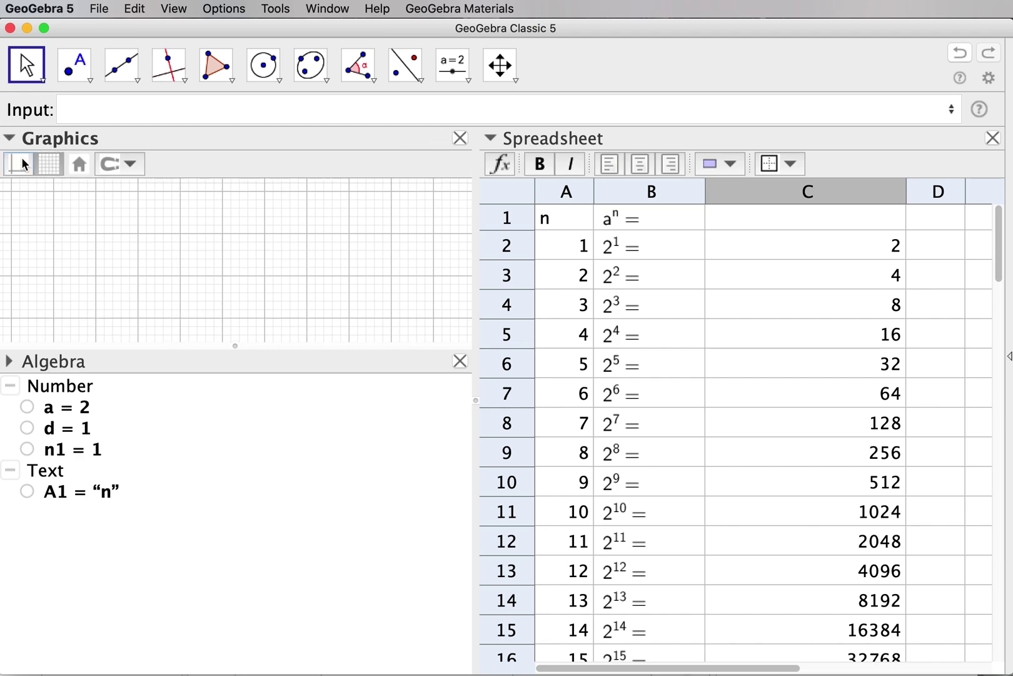
click(50, 165)
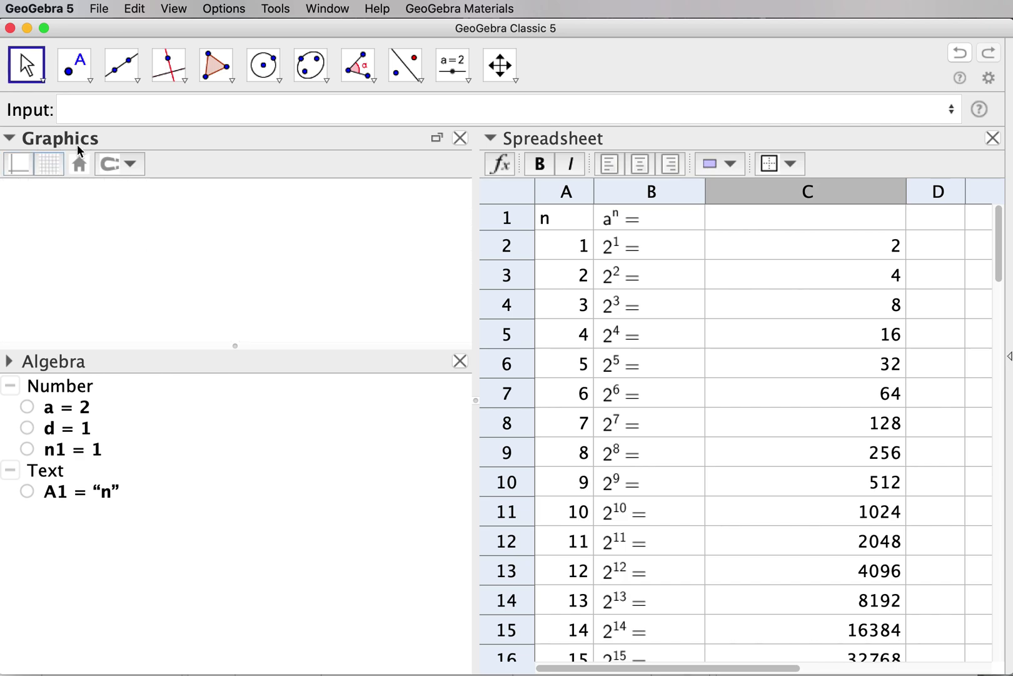
click(11, 140)
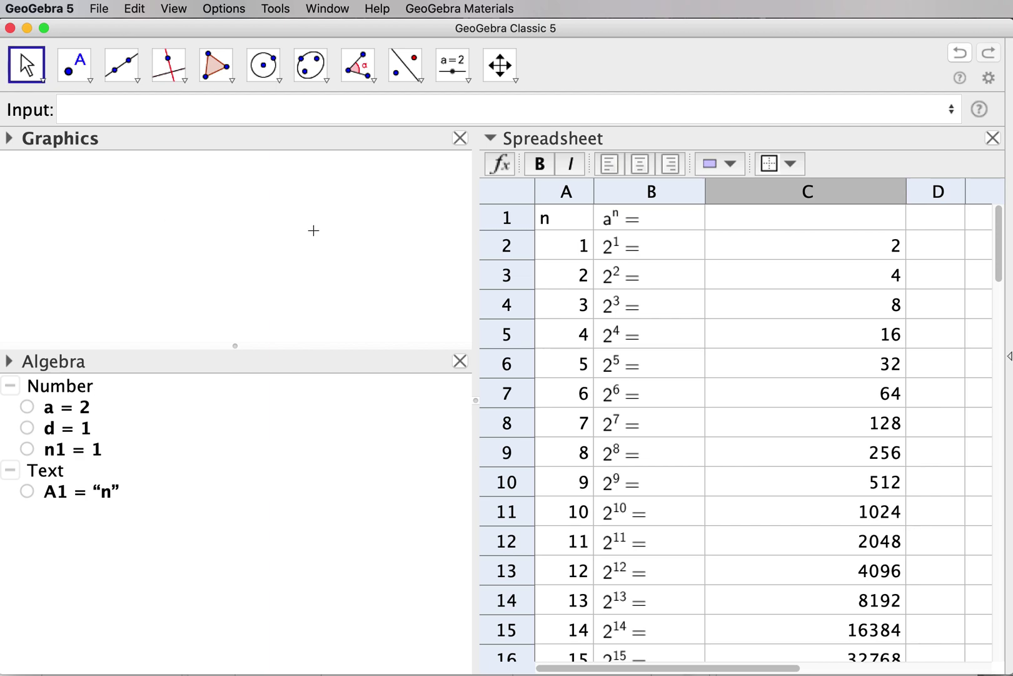
Insert an input box in the Graphics view with the caption "a=" and link it to the number a.
click(458, 74)
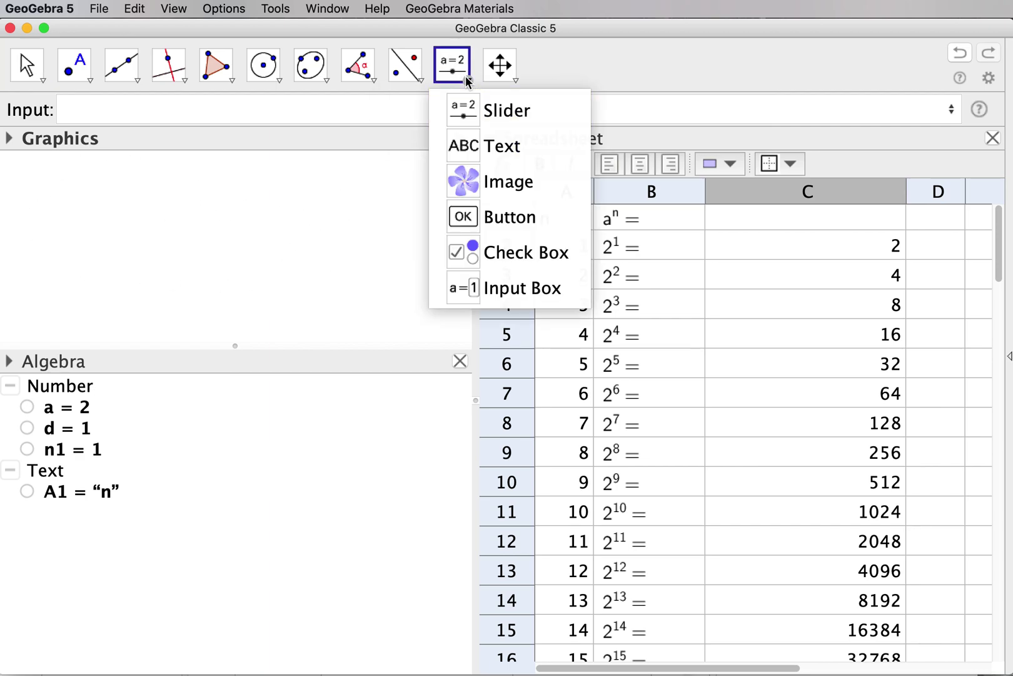
click(525, 289)
click(72, 212)
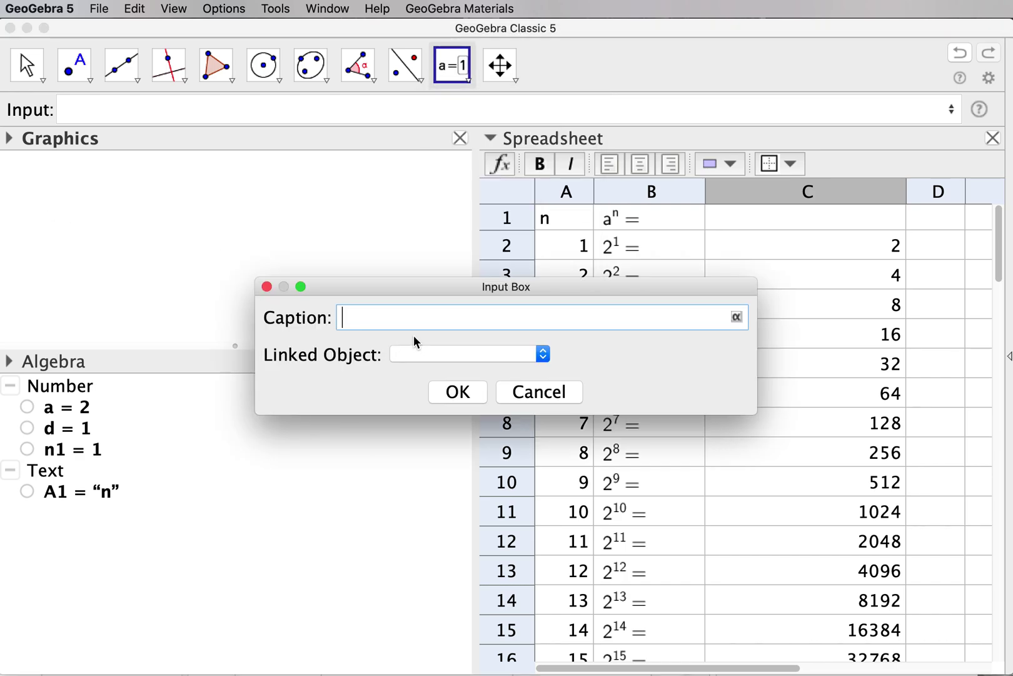
text(a=)
click(543, 354)
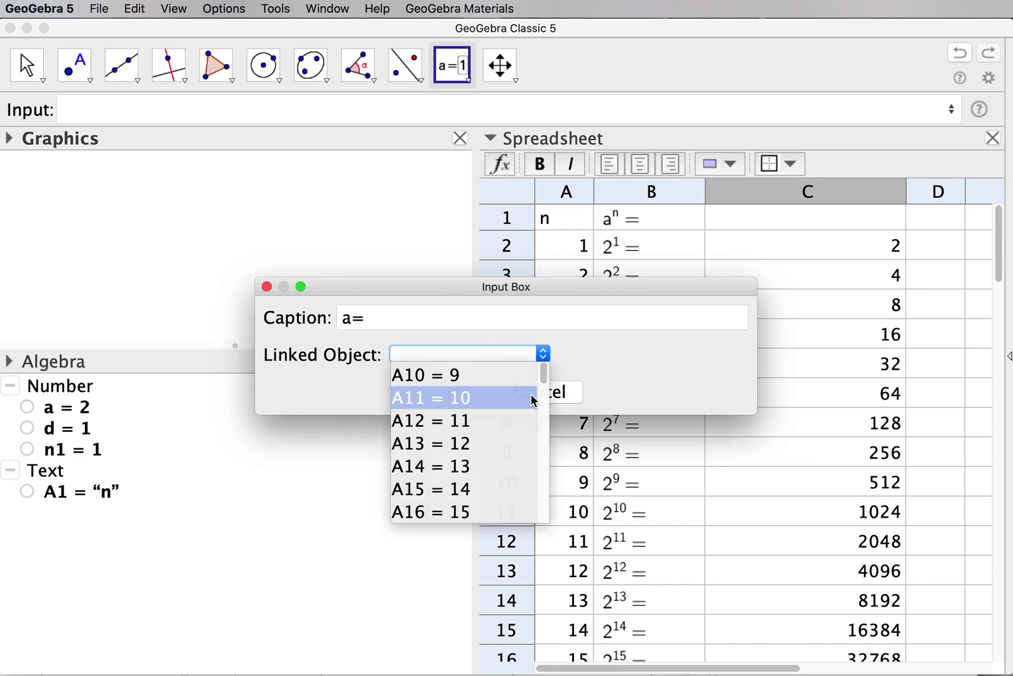
drag(543, 377, 543, 462)
click(432, 430)
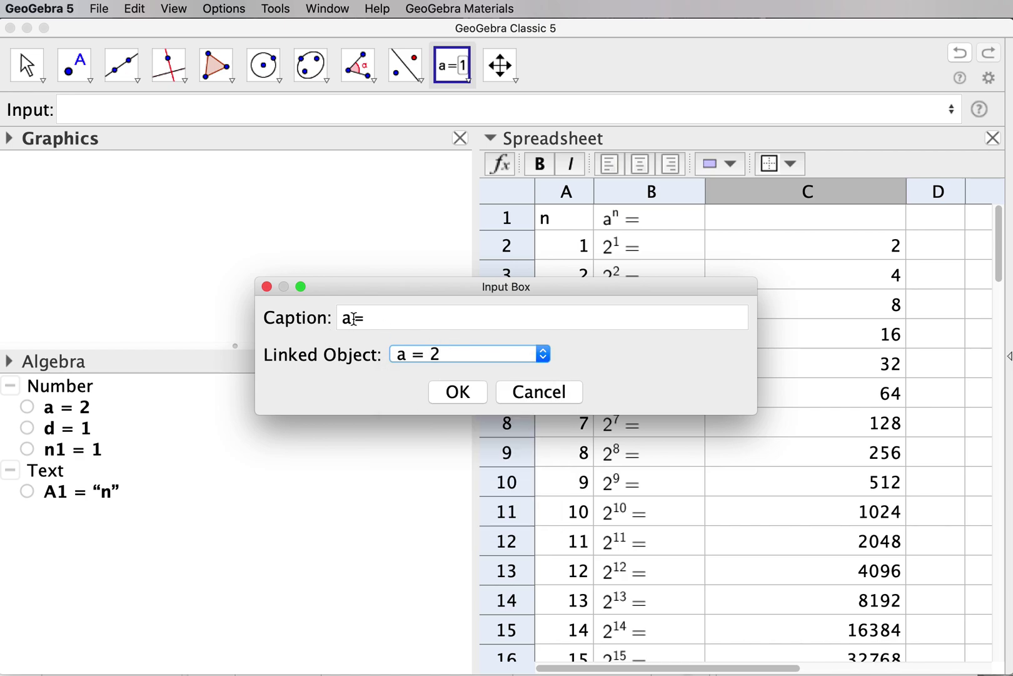
click(458, 391)
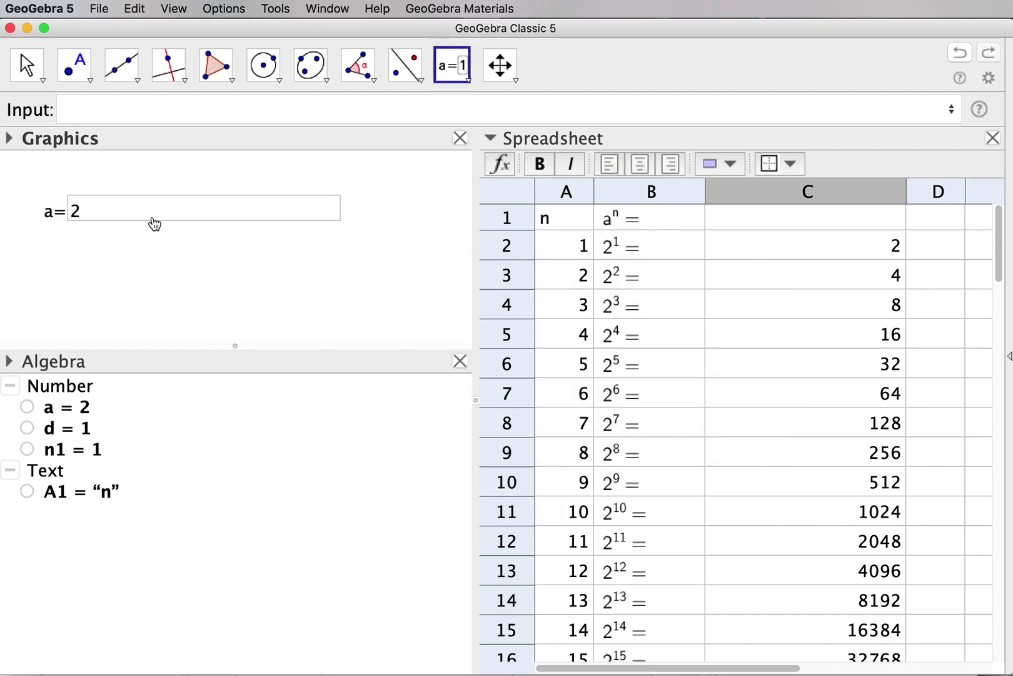
Set the length of the a= input box to 5 in its object properties.
right_click(57, 216)
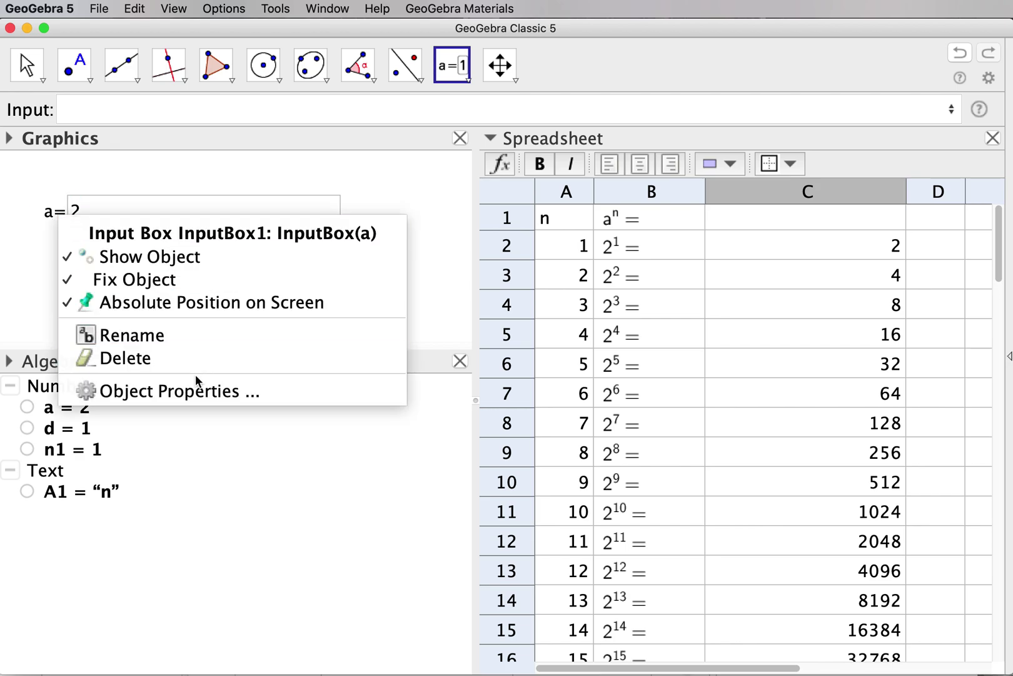
click(227, 392)
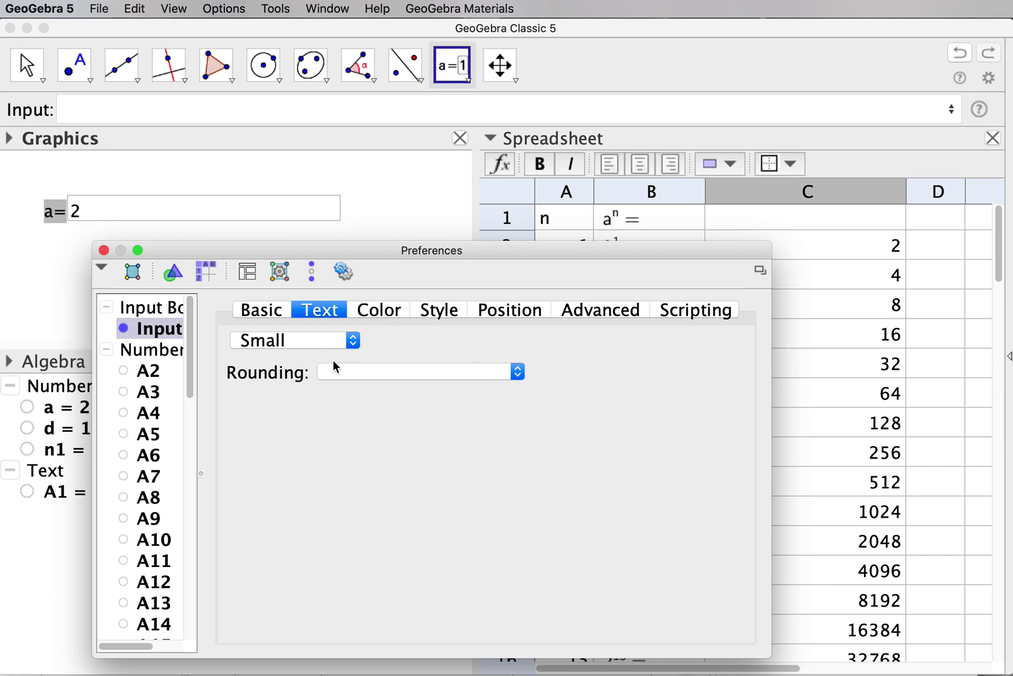
click(452, 316)
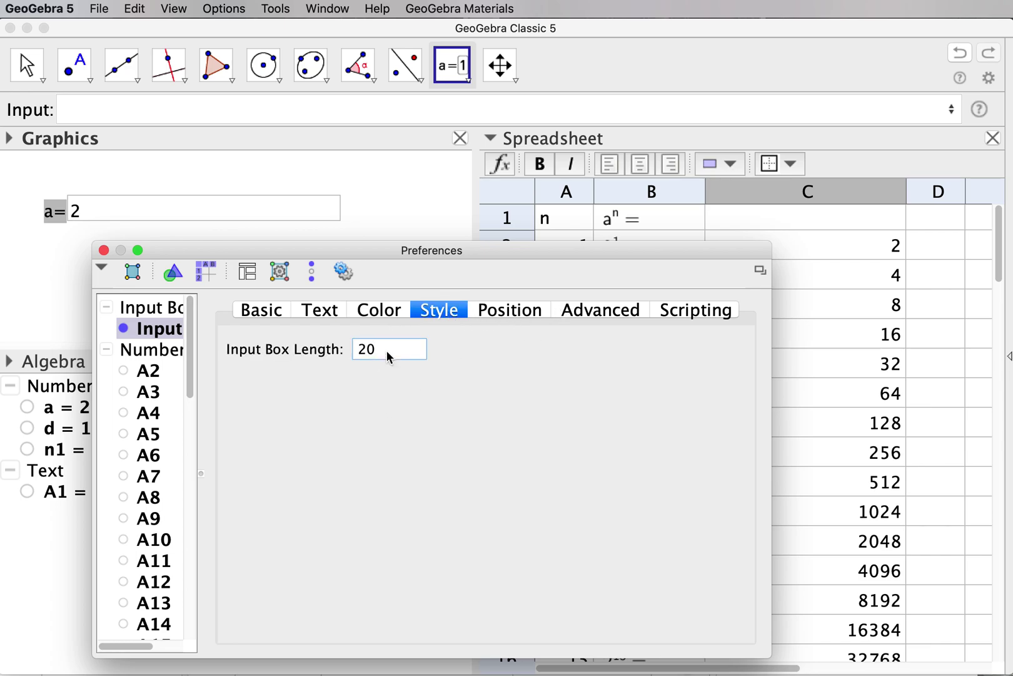
text(5)
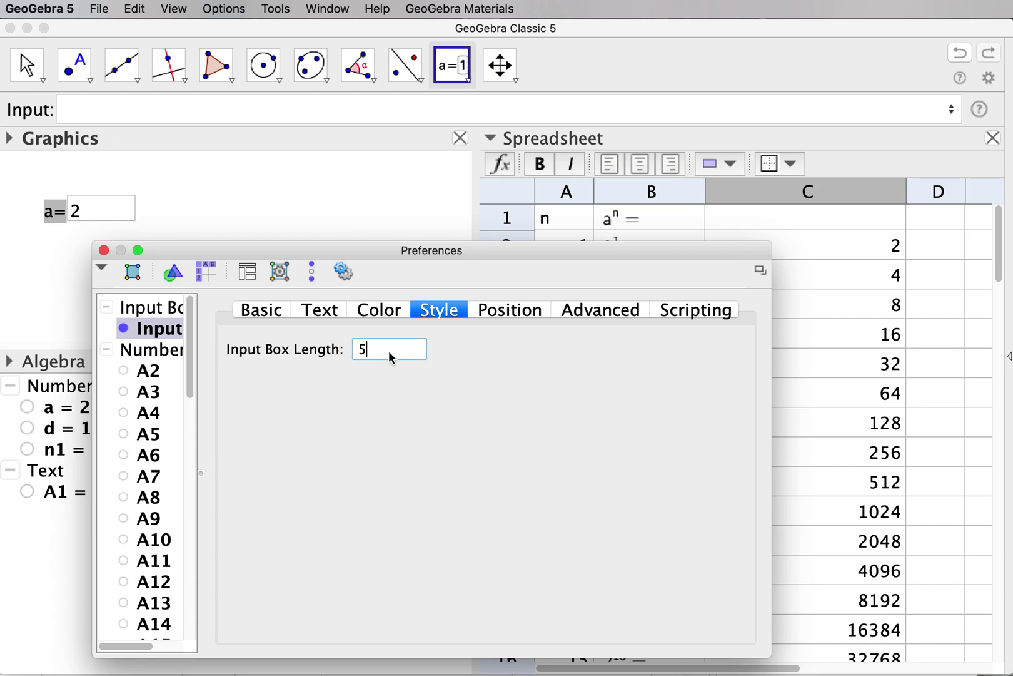
click(103, 250)
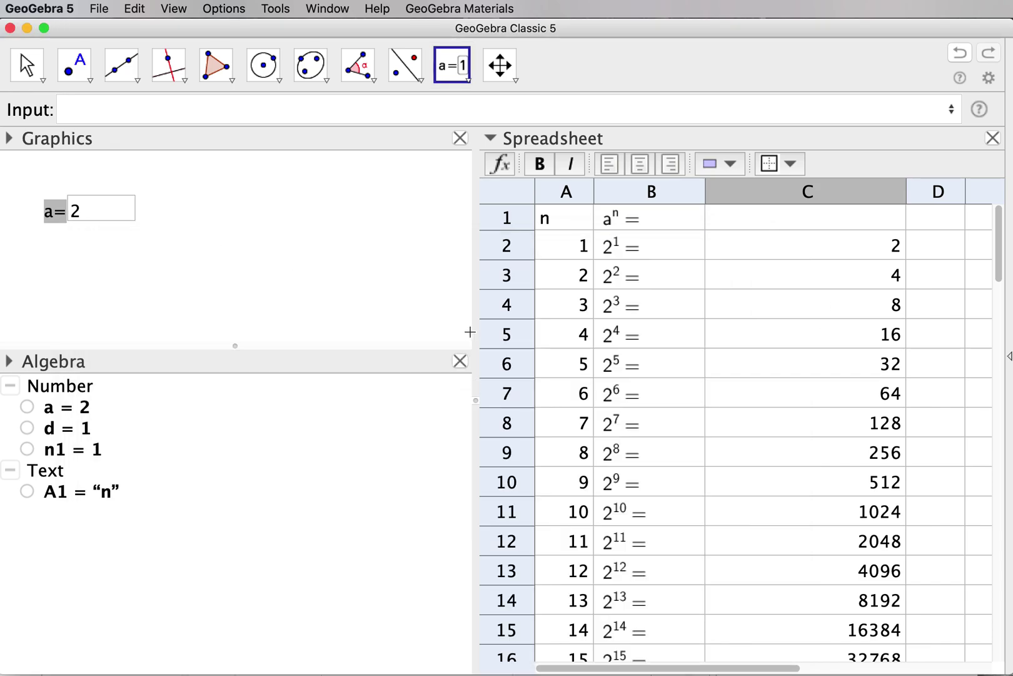
Narrow the Graphics and Algebra views to about a quarter of the window and set a to 3 through the input box.
drag(470, 331, 236, 328)
click(94, 211)
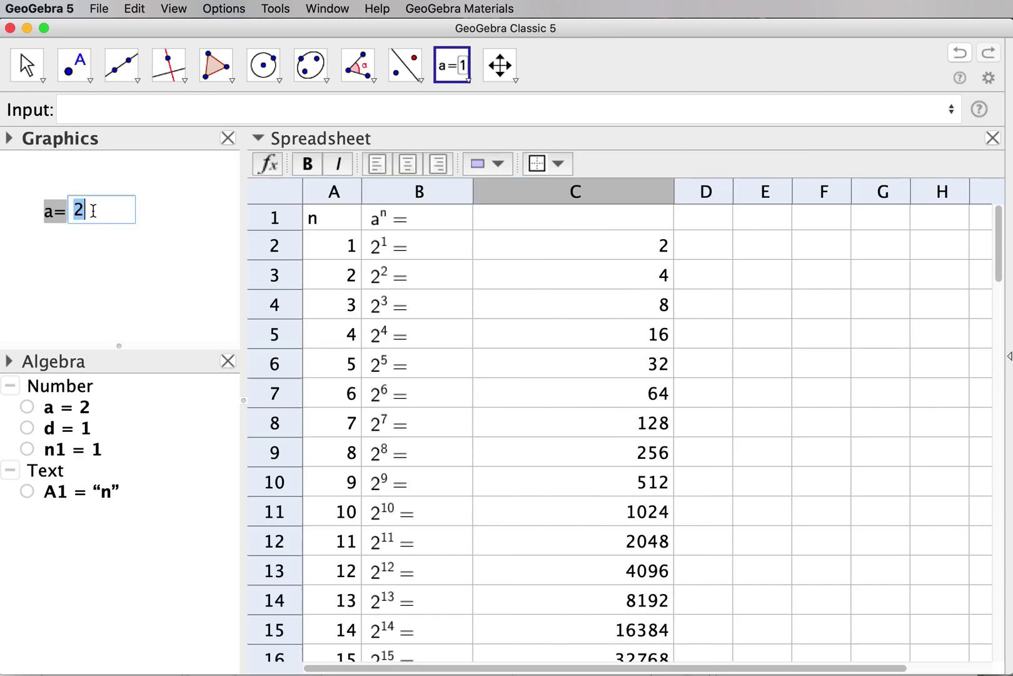
text(3)
key(Return)
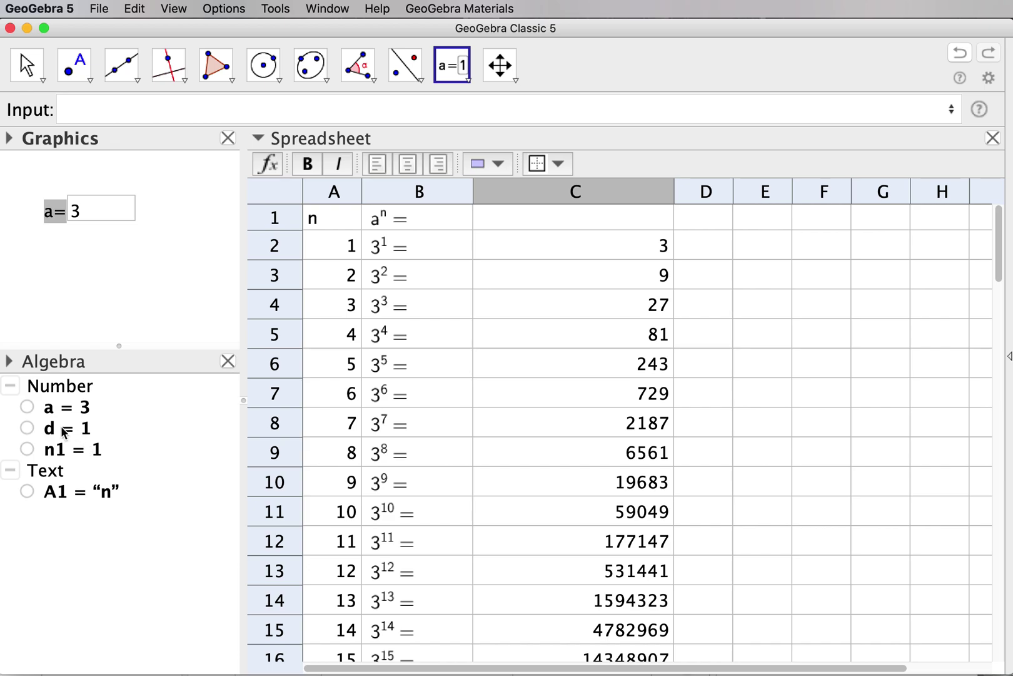
Close the Algebra view, narrow the Graphics view further, and shift the a= input box slightly left to fit.
click(228, 361)
drag(242, 389, 154, 383)
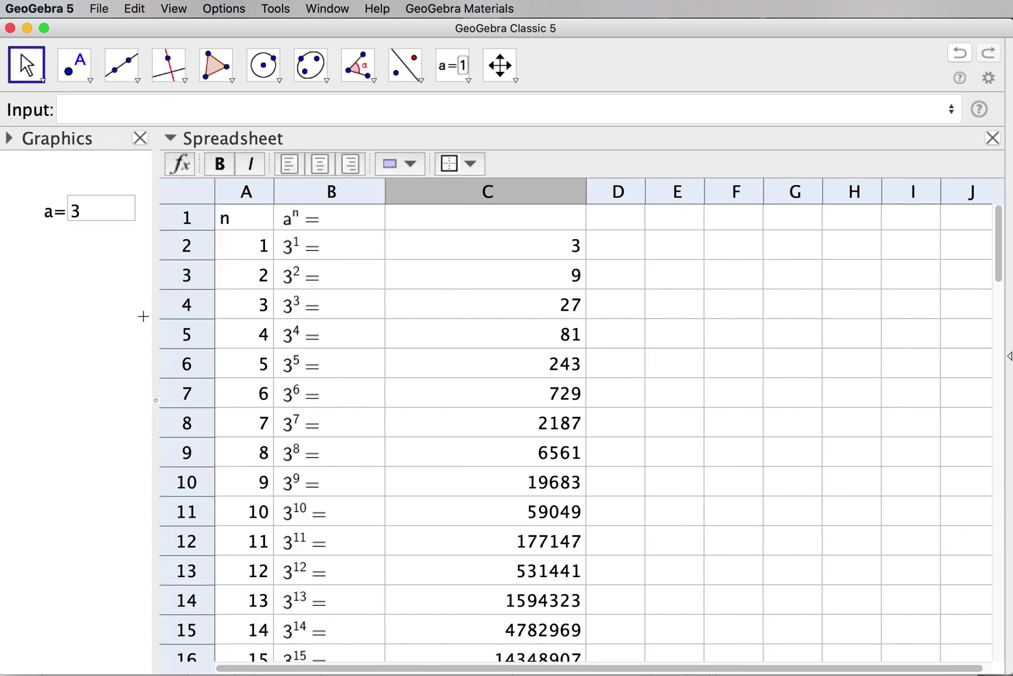
drag(58, 224, 40, 222)
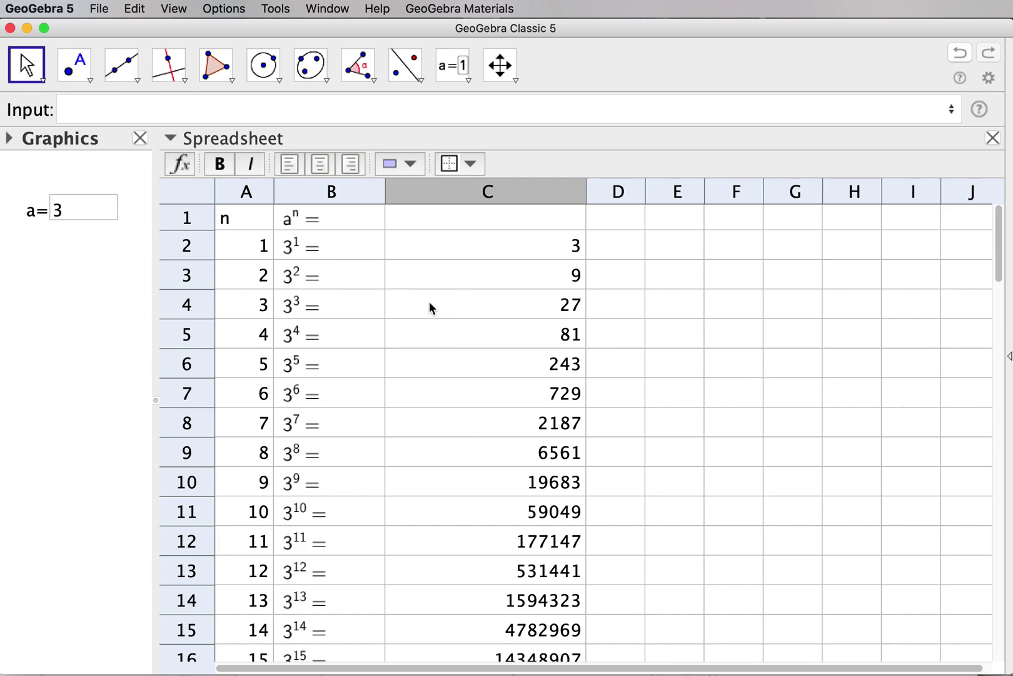
Replace the linked object a with the plain letter a in cell B2's LaTeX text, keeping the exponent linked to A2.
click(332, 189)
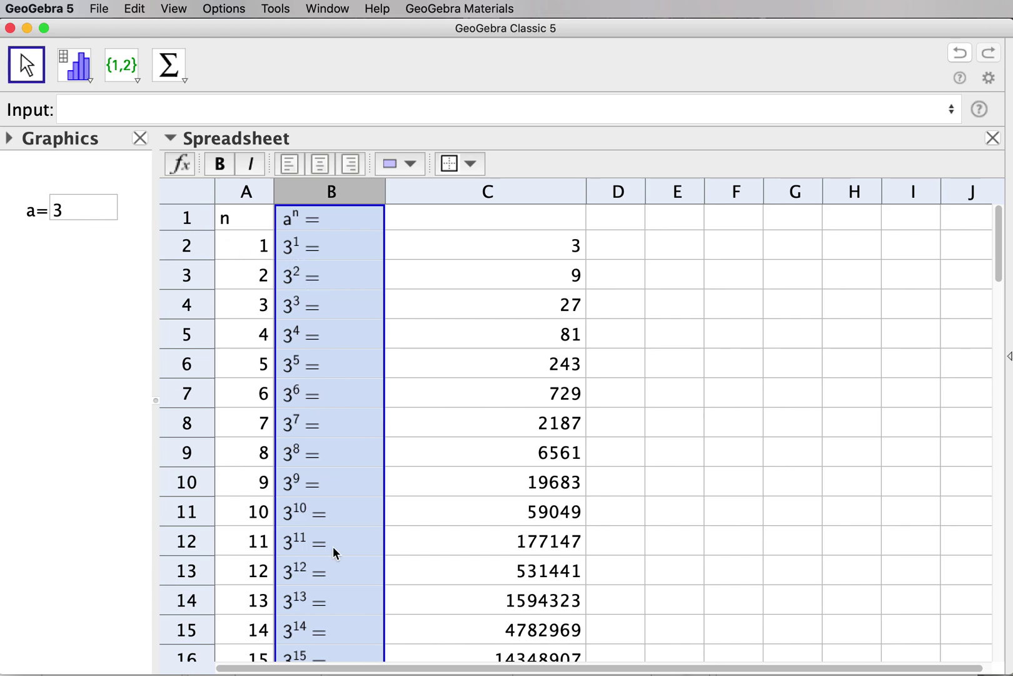
click(516, 303)
click(350, 250)
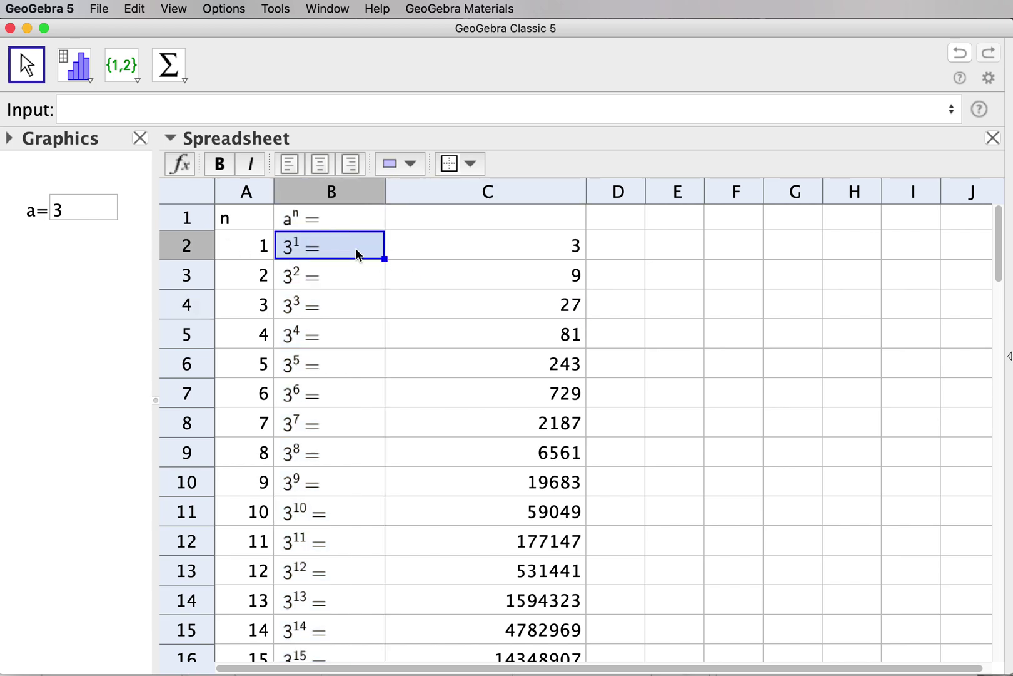
right_click(353, 249)
click(504, 500)
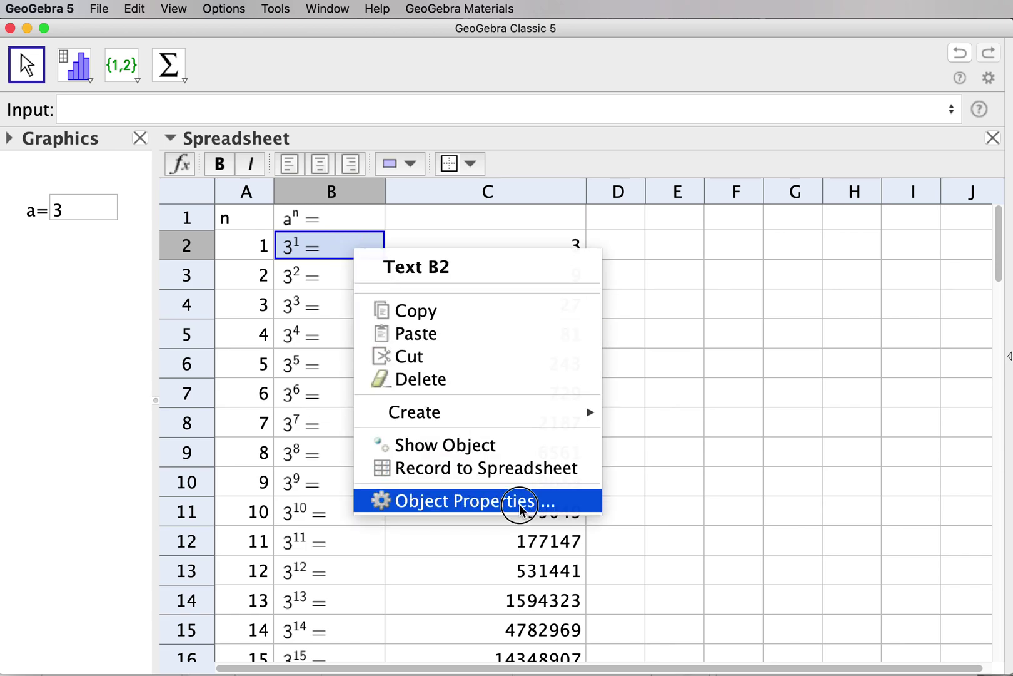
drag(492, 246, 652, 244)
click(495, 311)
drag(527, 233, 543, 274)
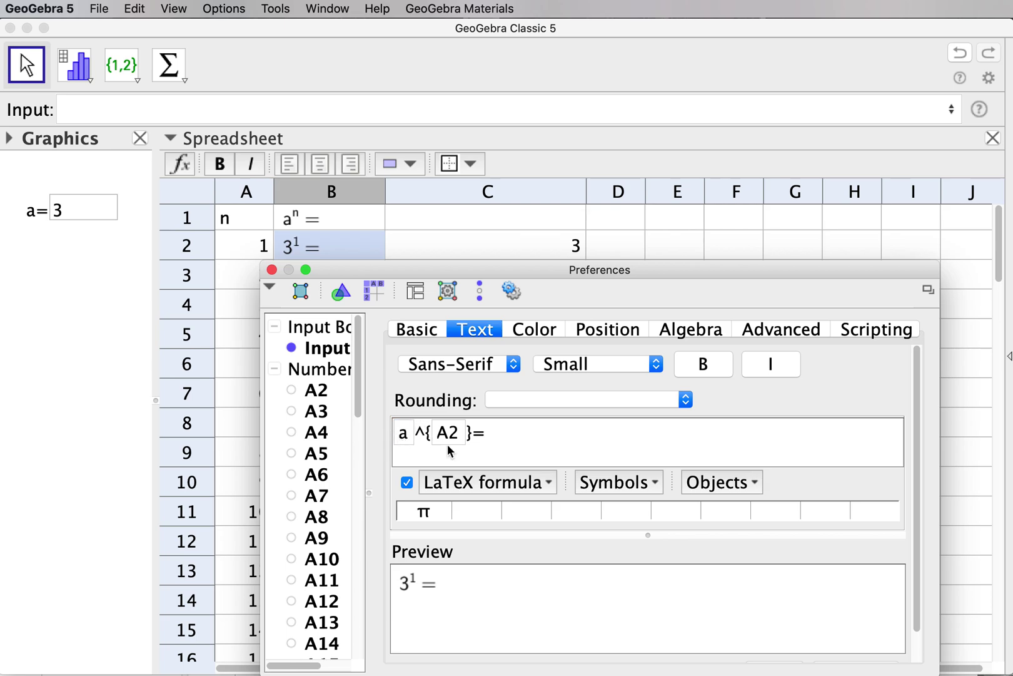
click(737, 490)
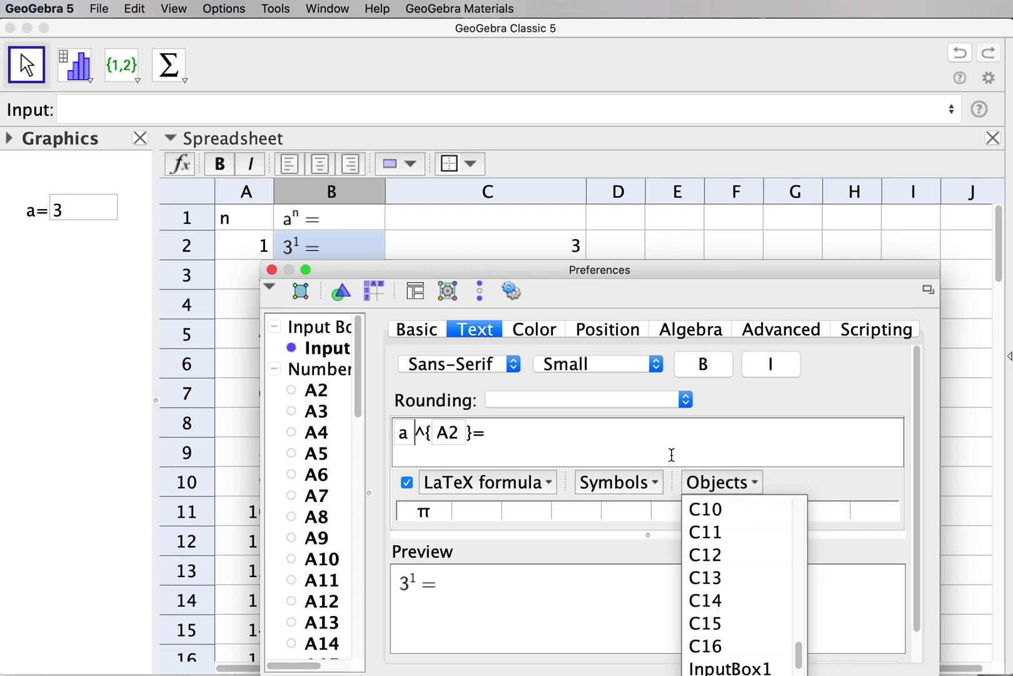
click(485, 437)
click(416, 430)
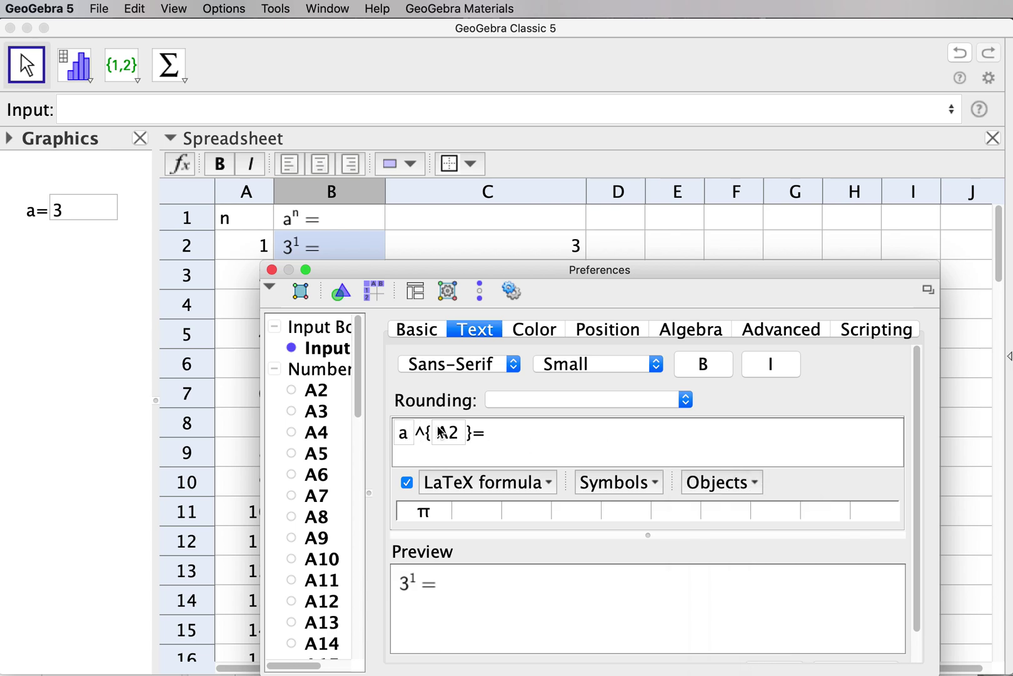
key(BackSpace)
text(a)
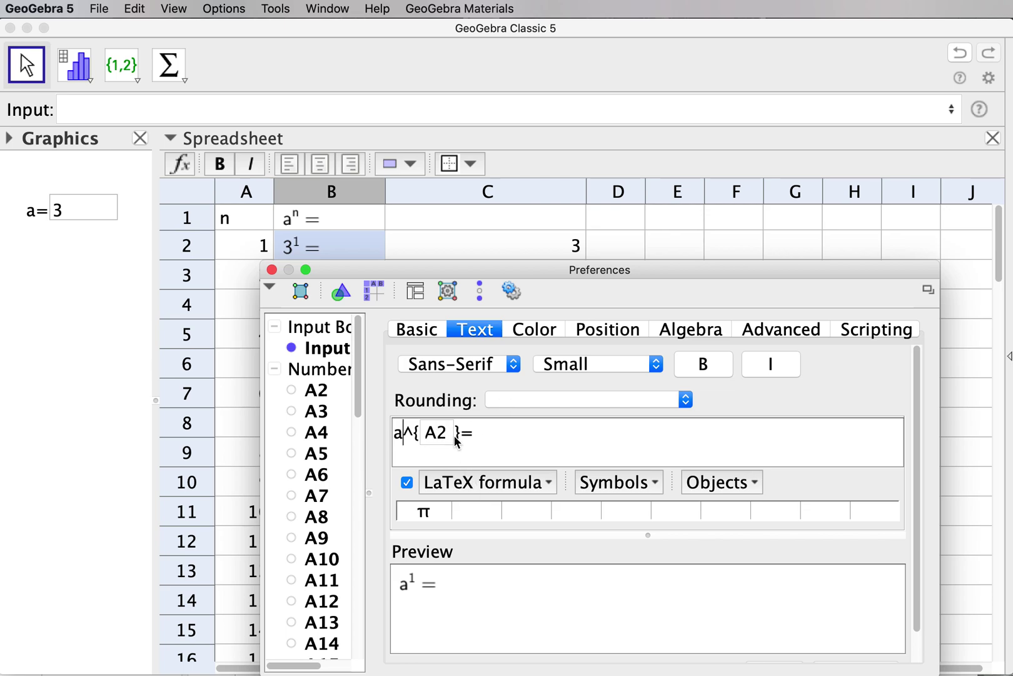
drag(538, 275, 496, 105)
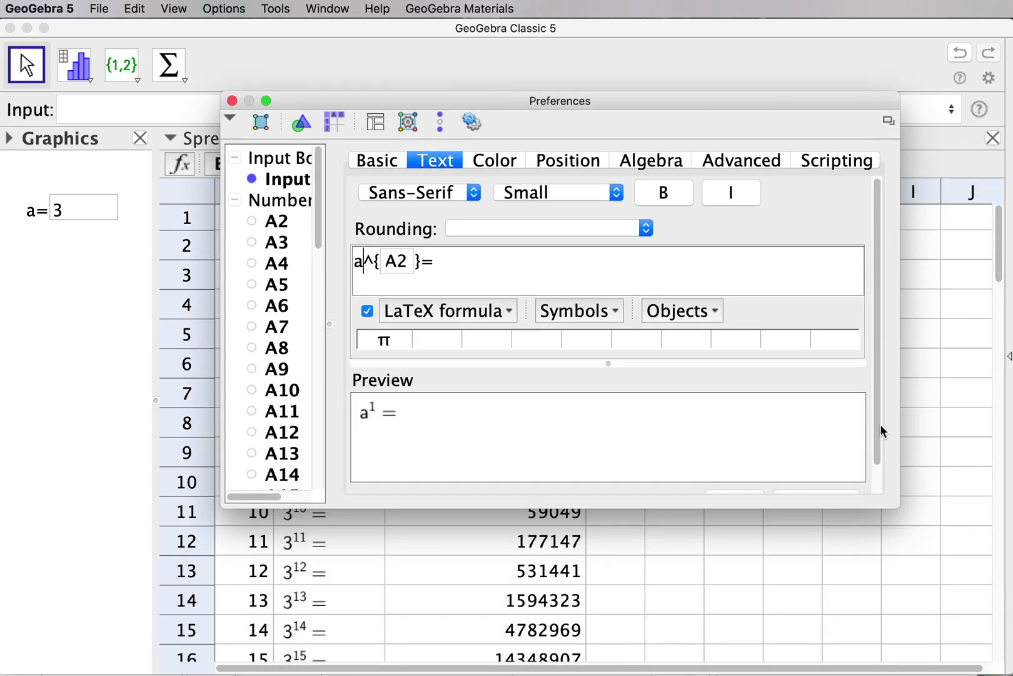
drag(880, 429, 880, 488)
click(748, 478)
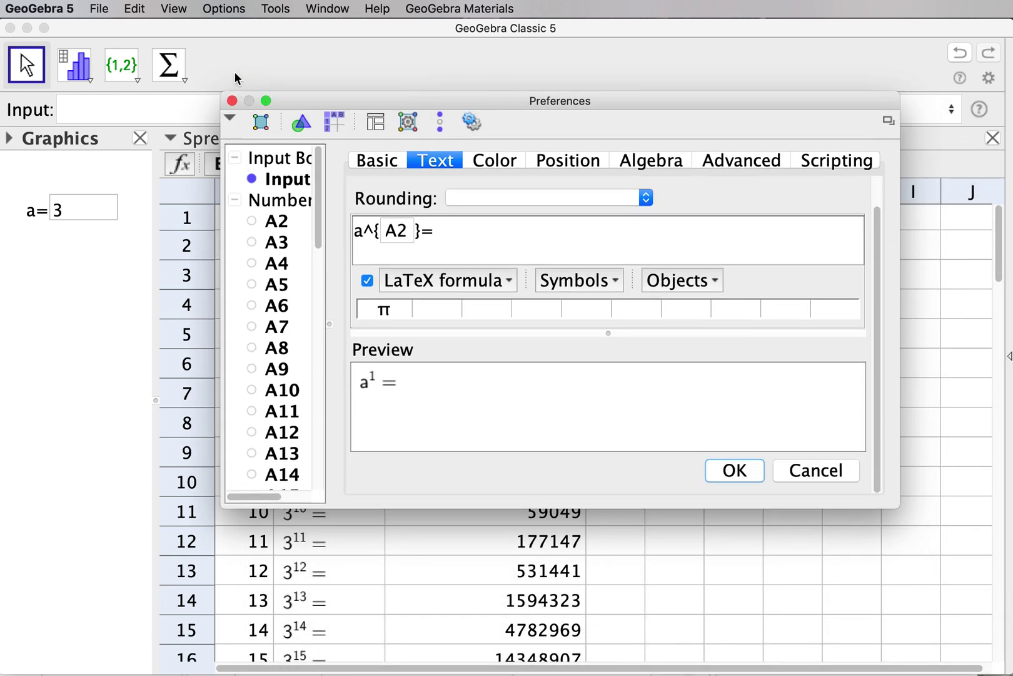
click(231, 101)
Fill the text of cell B2 down column B to B16.
click(331, 250)
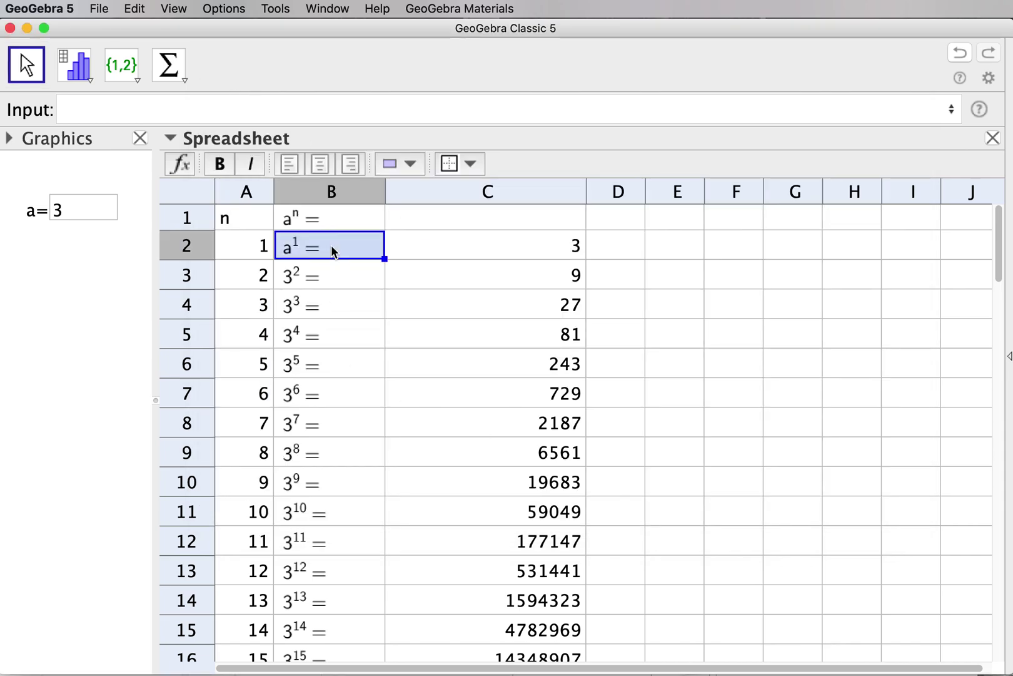
scroll(779, 444, down, 3)
scroll(778, 444, up, 3)
drag(385, 259, 391, 529)
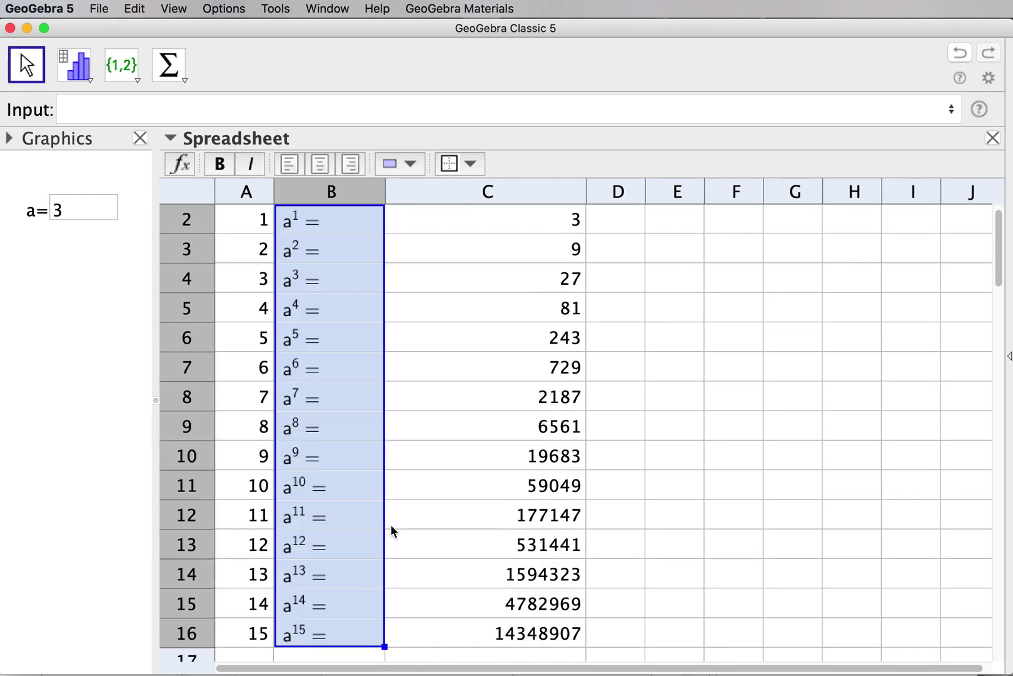
click(731, 518)
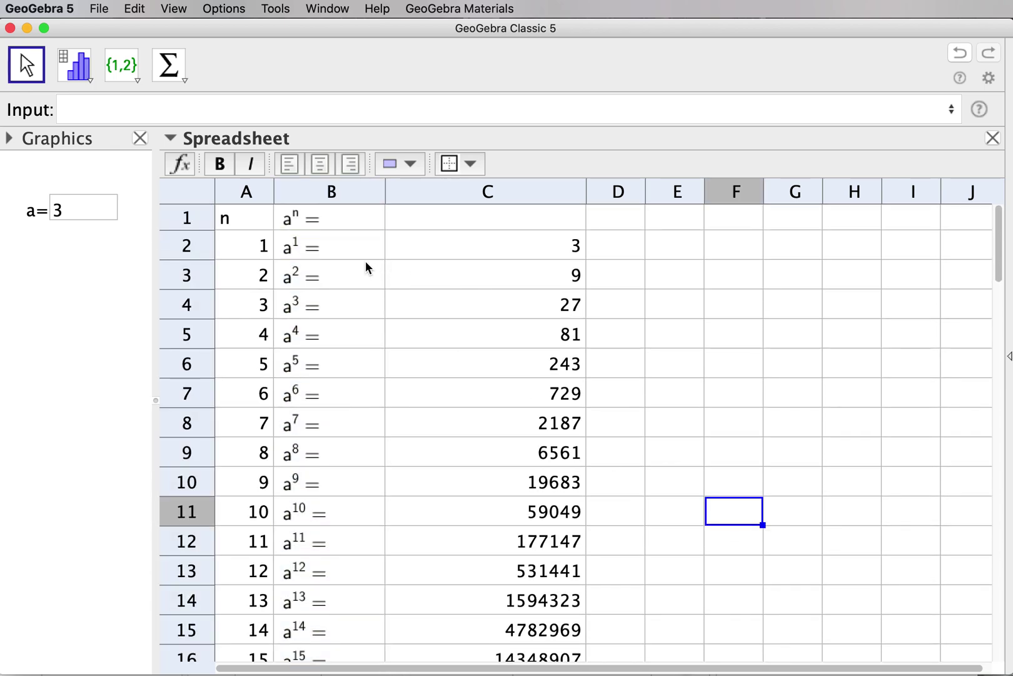
Set a to 4 through the input box and collapse the Spreadsheet view's style bar.
click(358, 195)
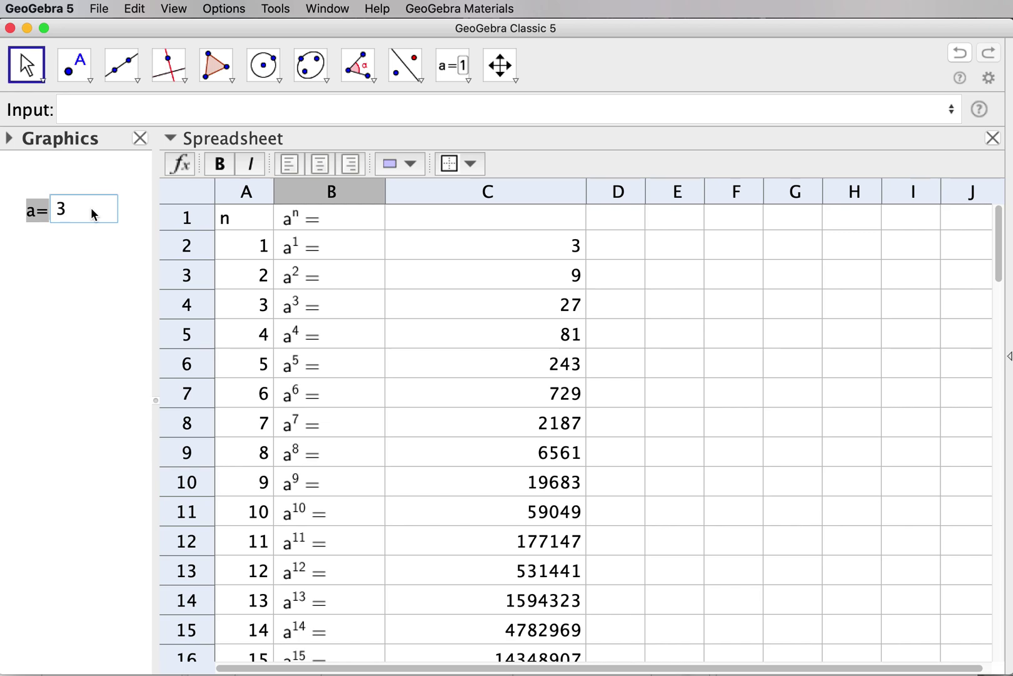
key(Return)
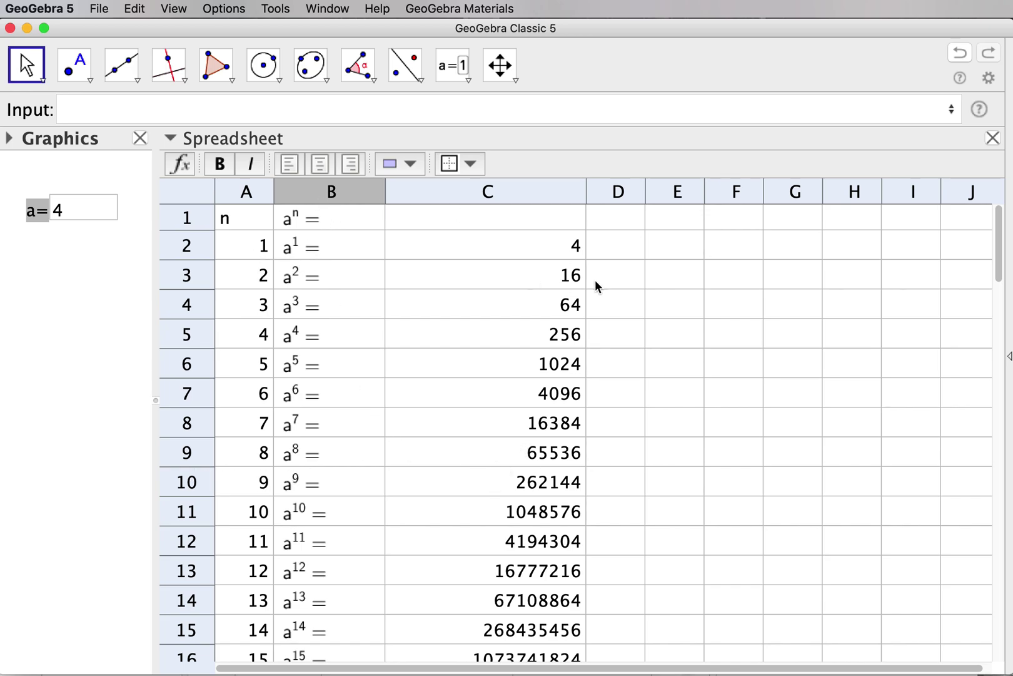
click(170, 139)
Change the color of all entries in column A to ¼ Gray (#C0C0C0).
click(236, 164)
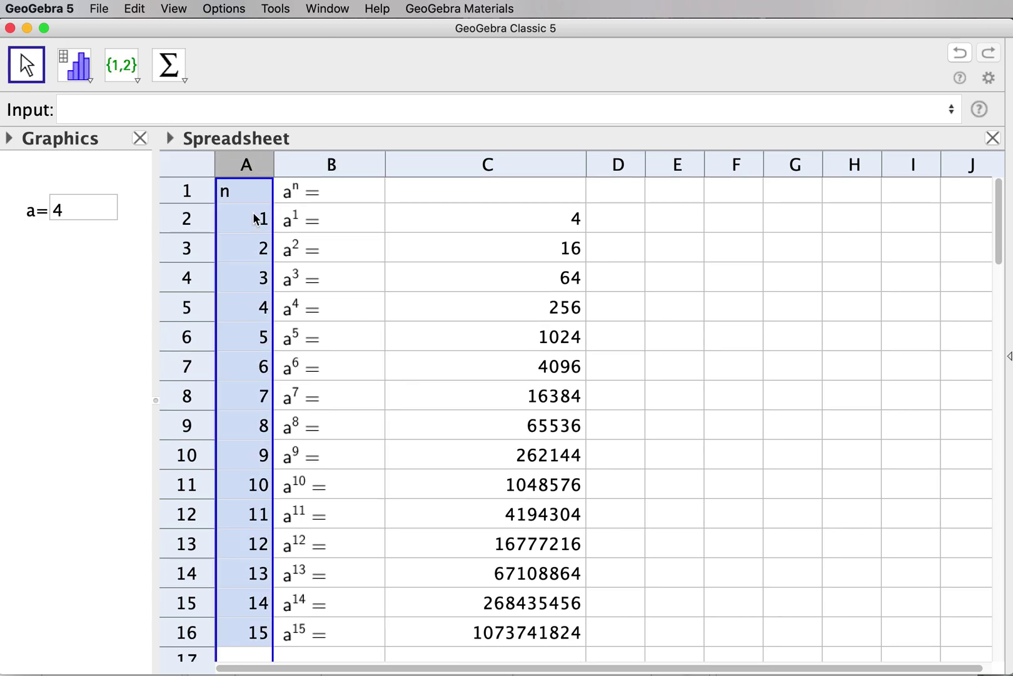
right_click(254, 168)
click(366, 473)
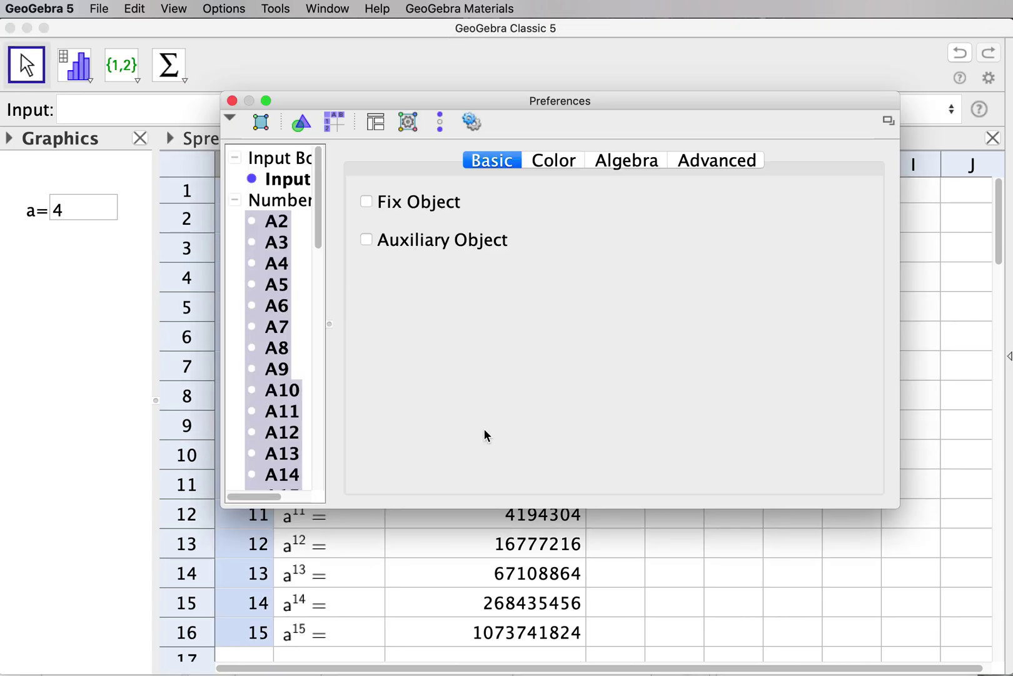
click(548, 166)
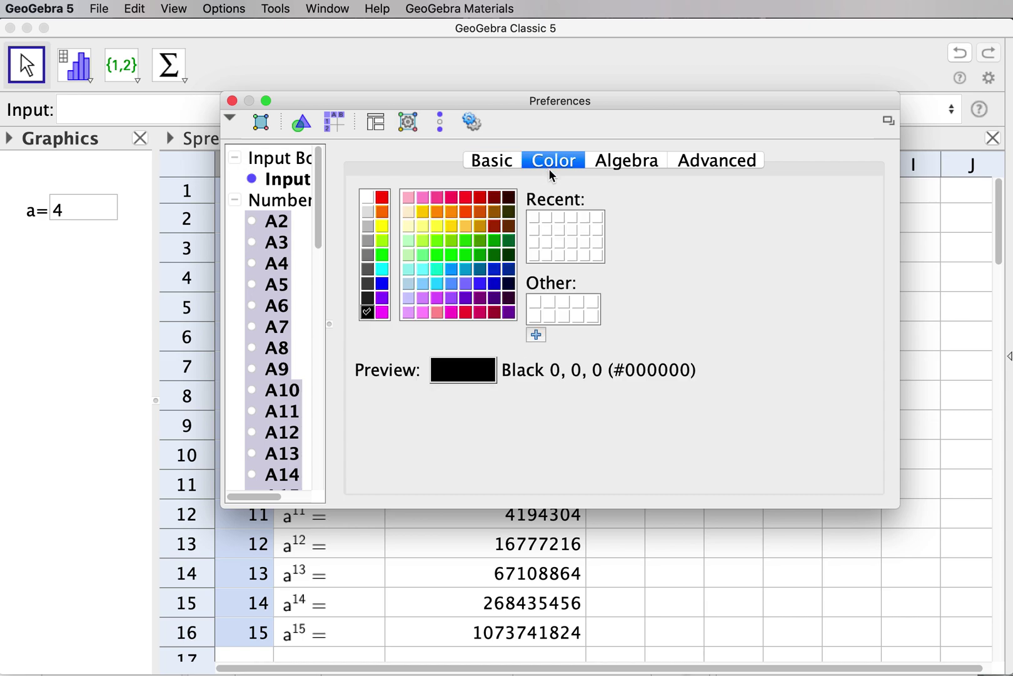
click(368, 226)
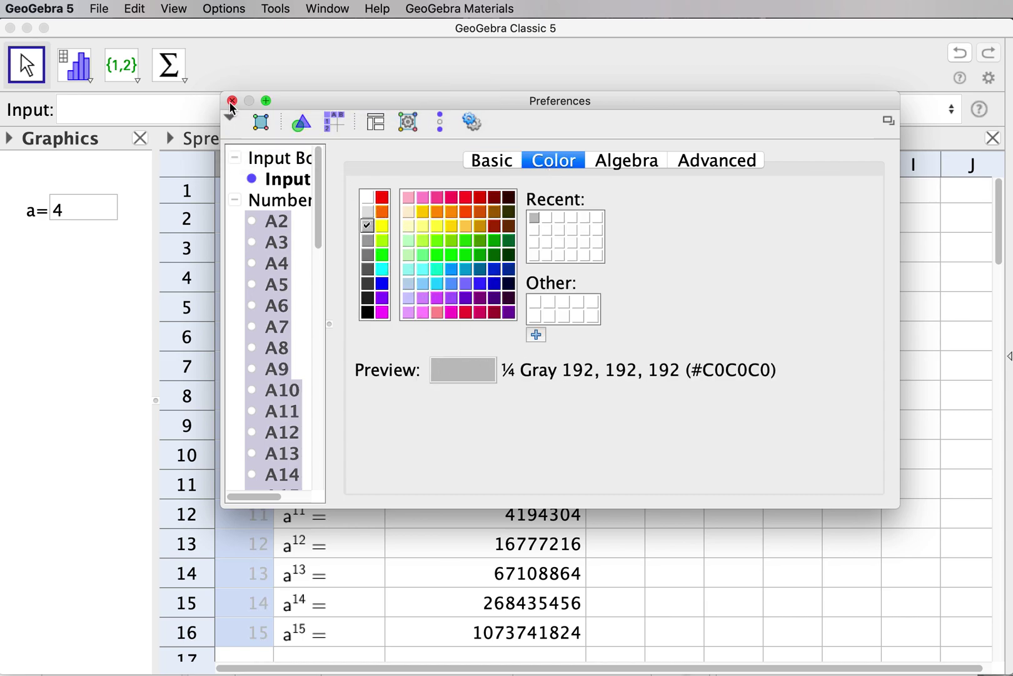
click(368, 198)
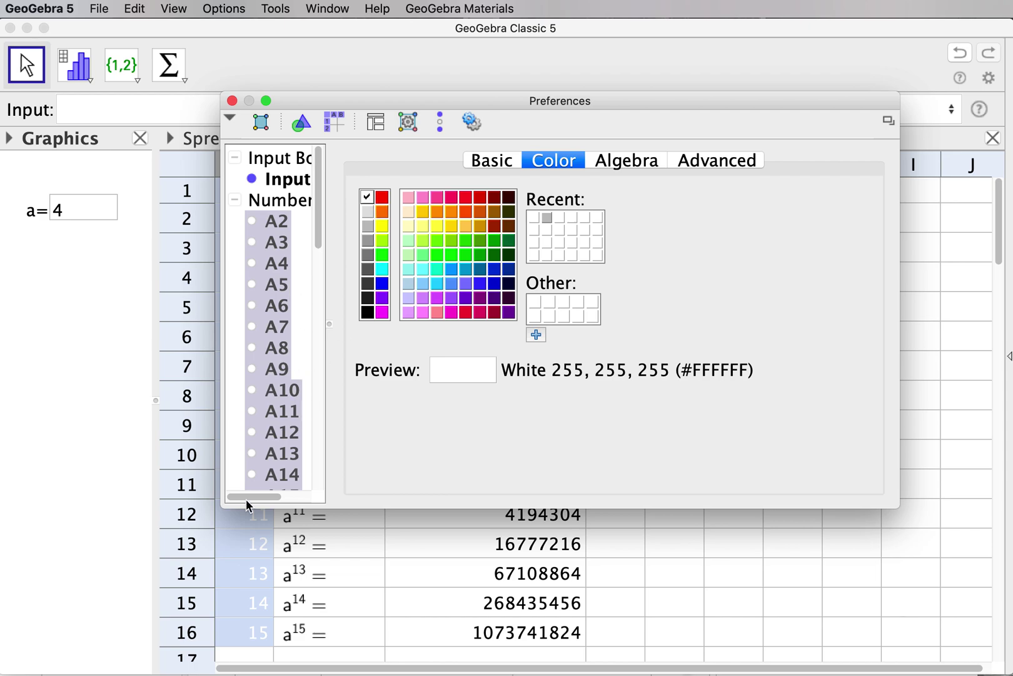
click(368, 225)
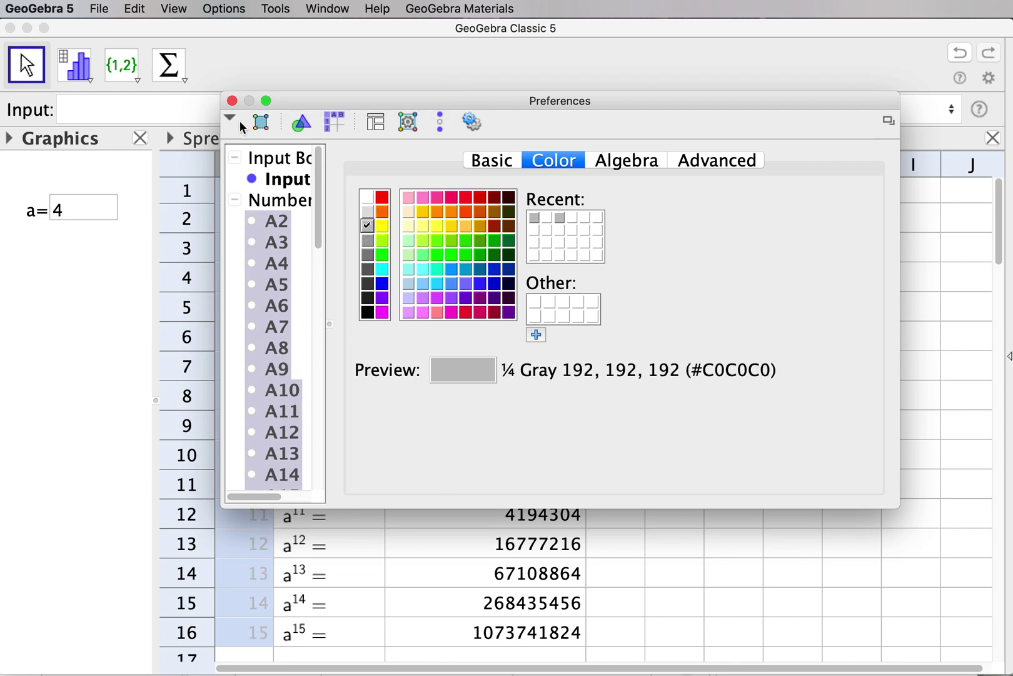
click(231, 100)
click(830, 397)
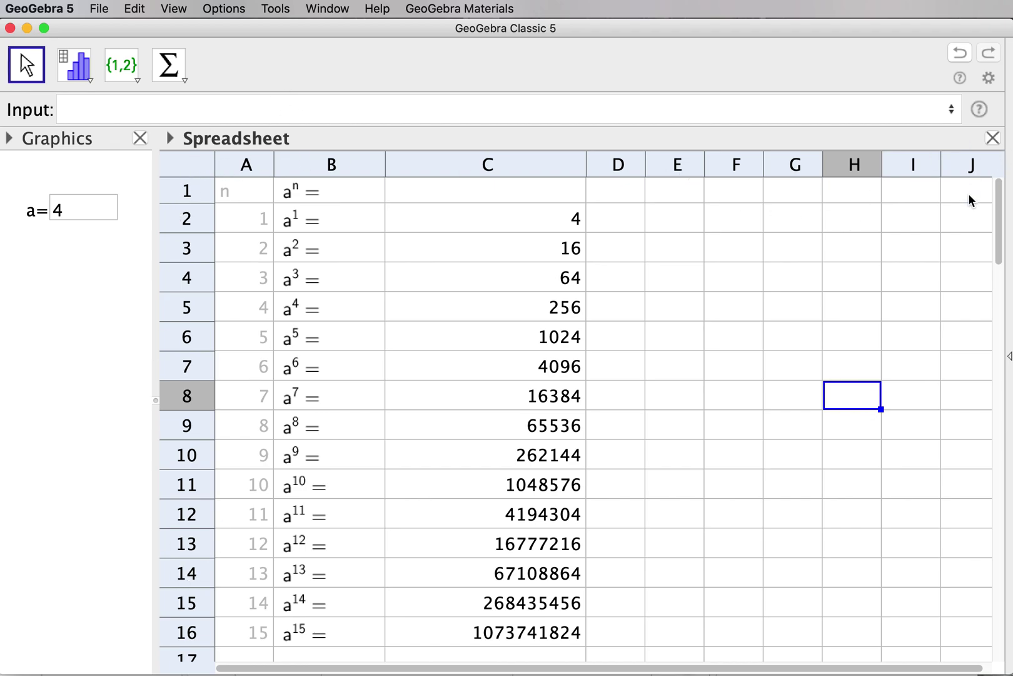
Hide the row header of the Spreadsheet view in its preferences and close the preferences.
mouse_move(976, 150)
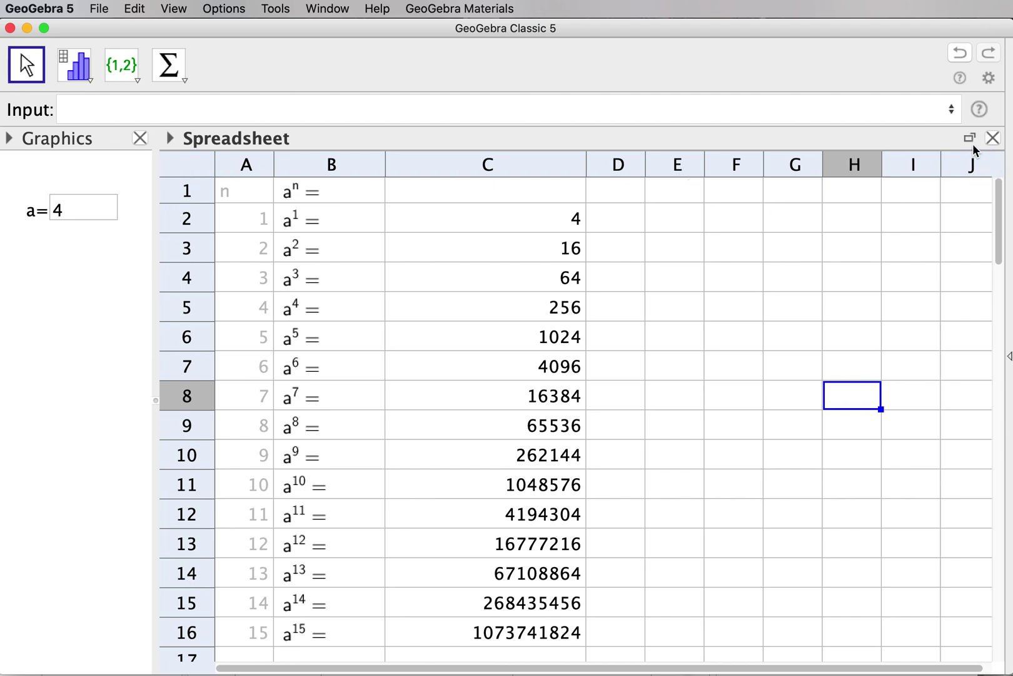
click(988, 80)
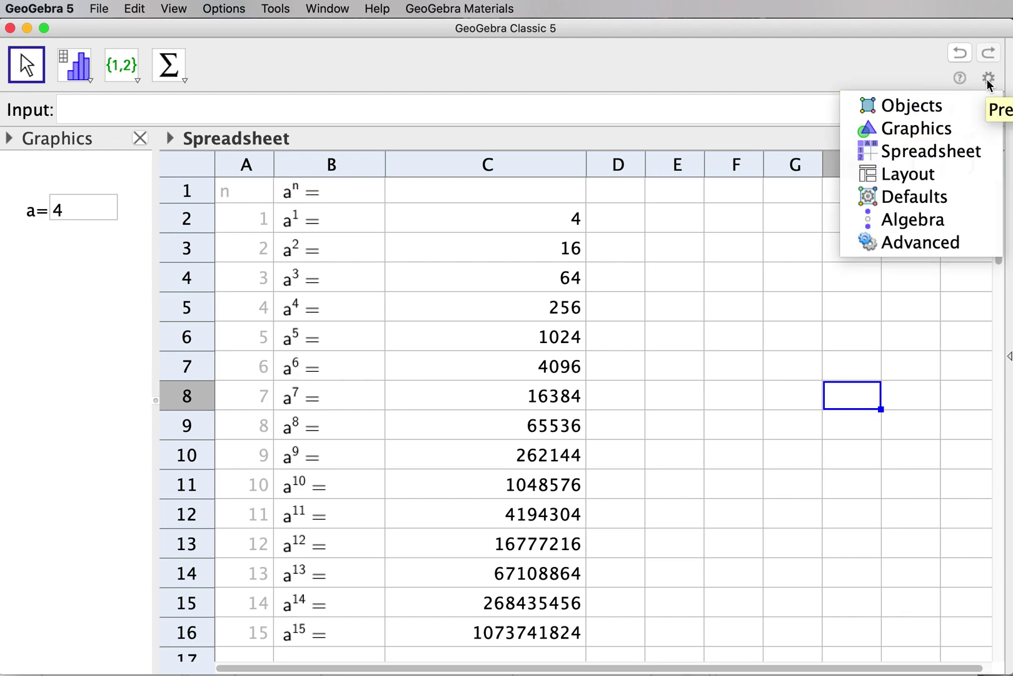
click(928, 162)
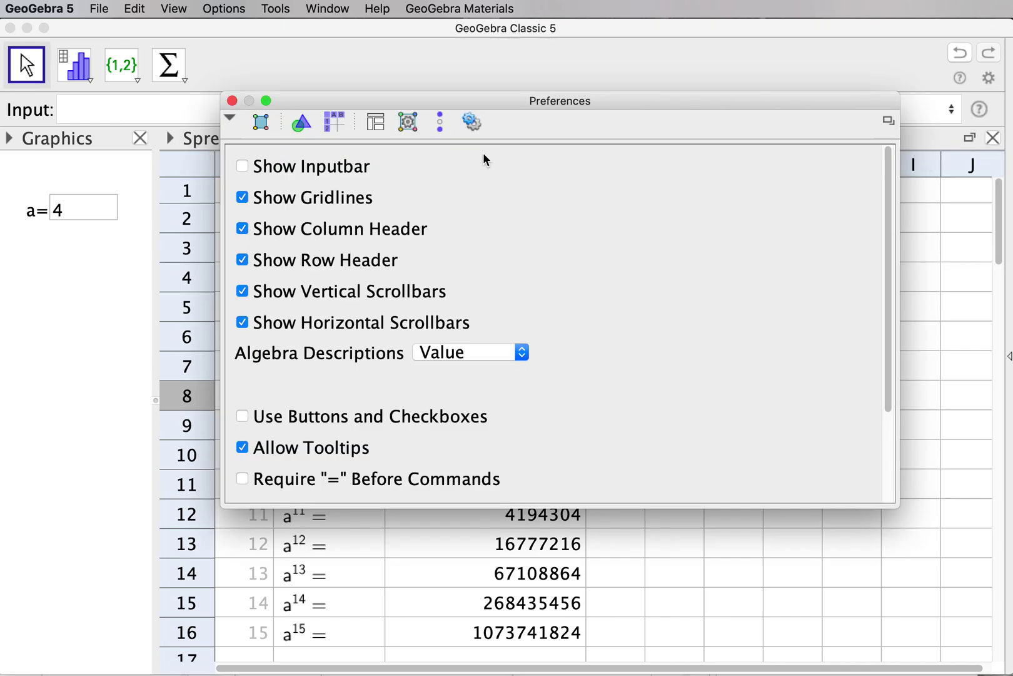
drag(583, 103, 655, 106)
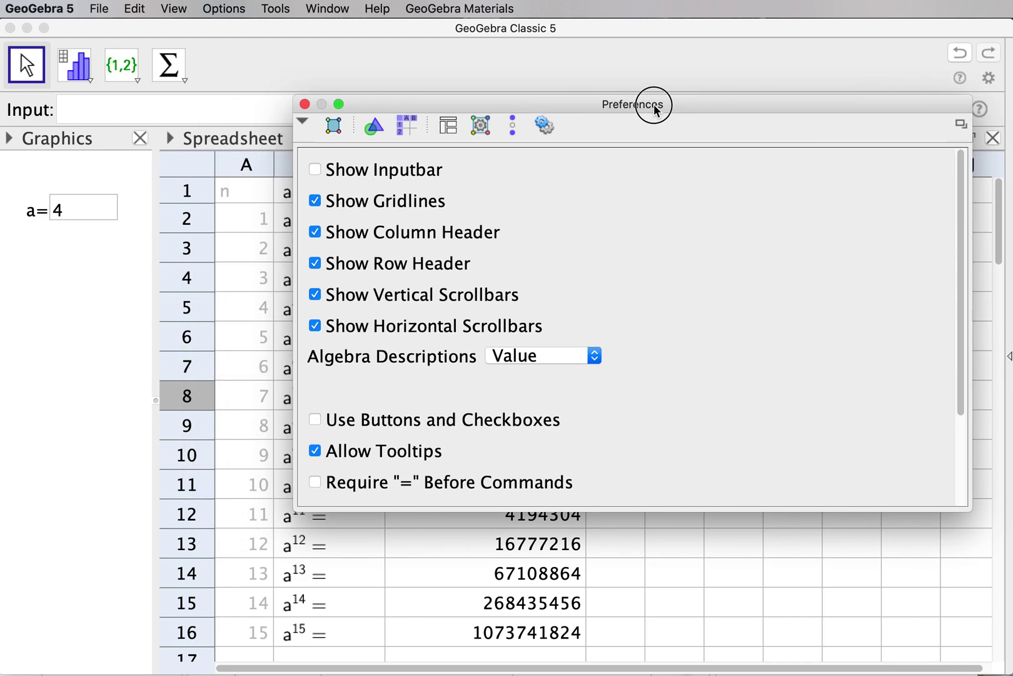
click(315, 263)
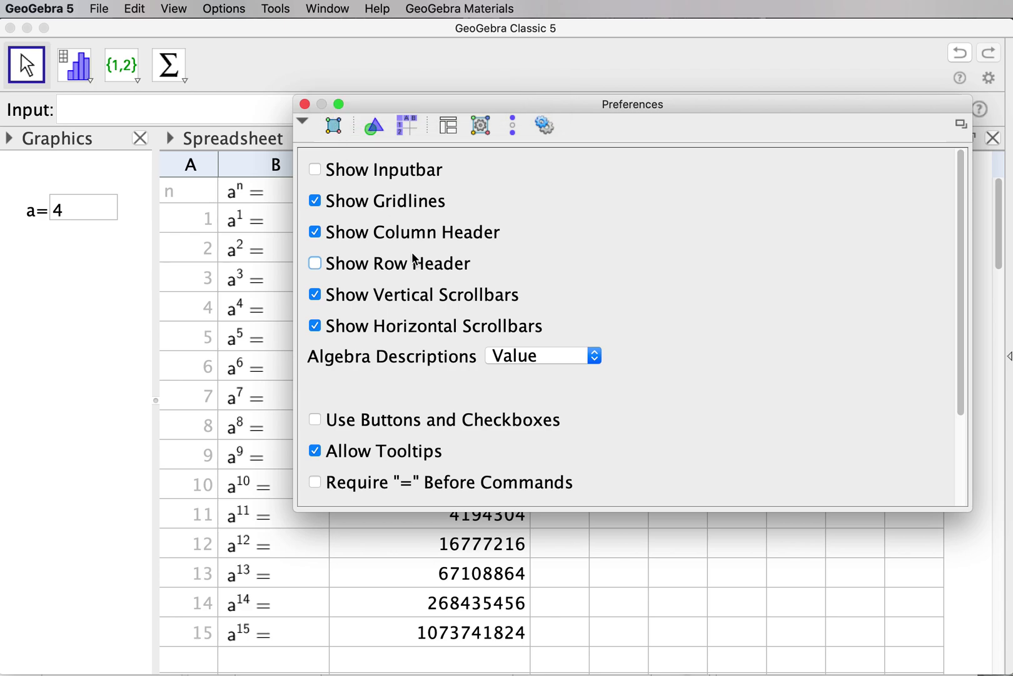
click(305, 104)
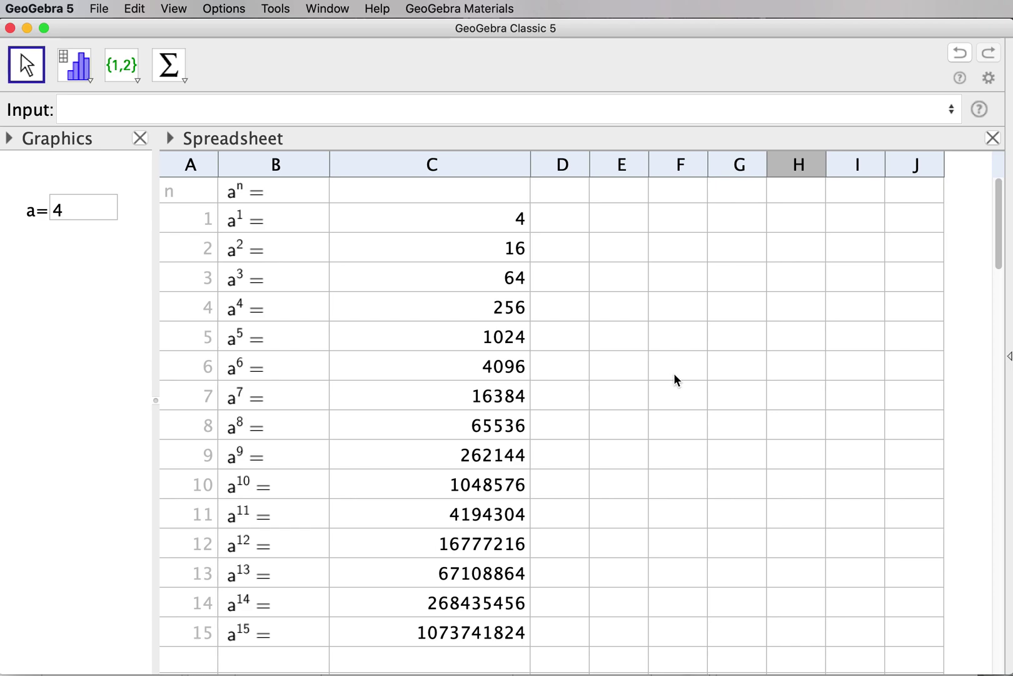
Close the file and choose to save its changes.
click(101, 9)
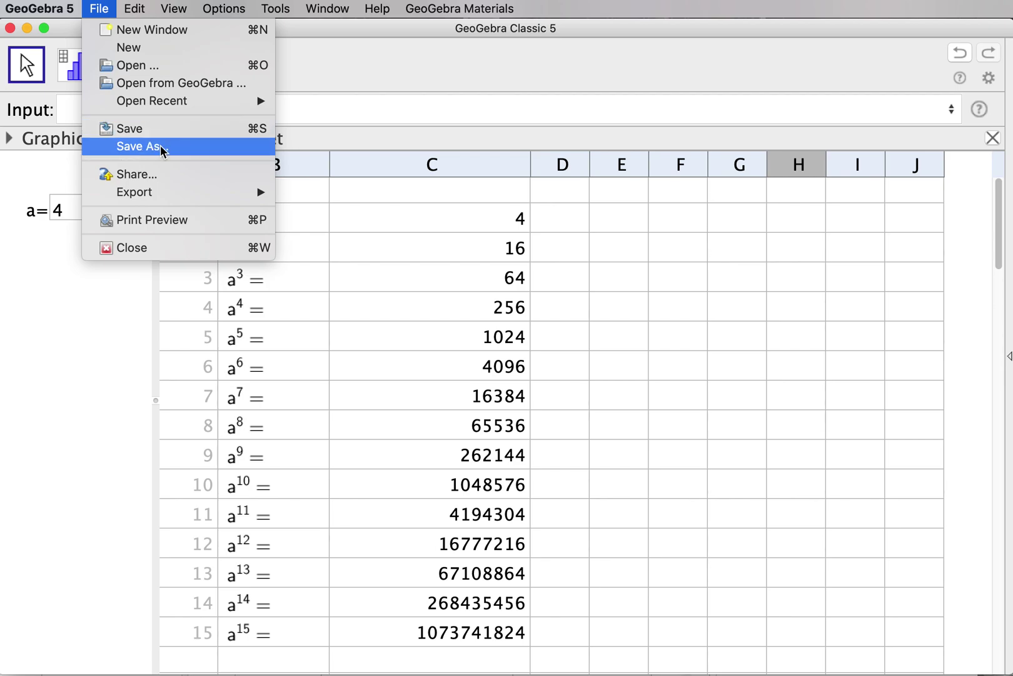
click(215, 250)
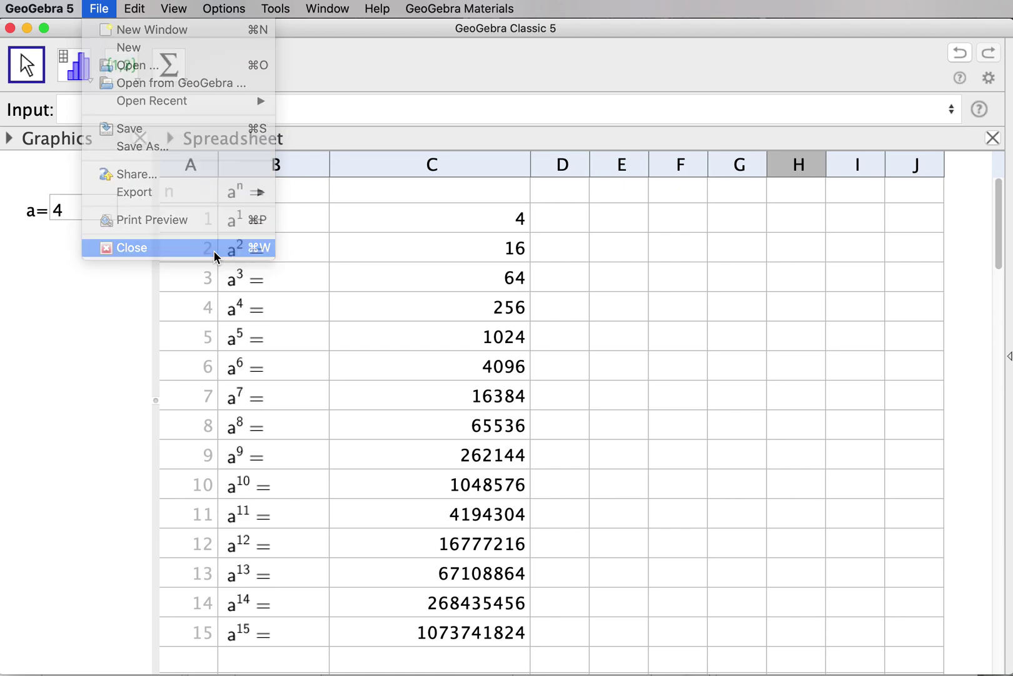
click(649, 393)
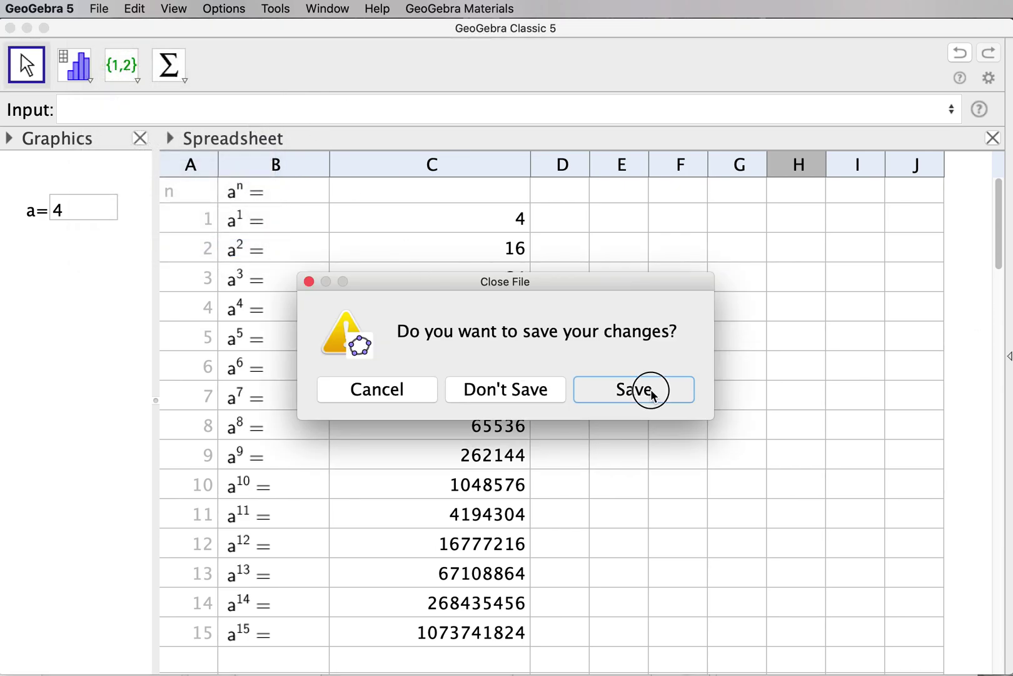